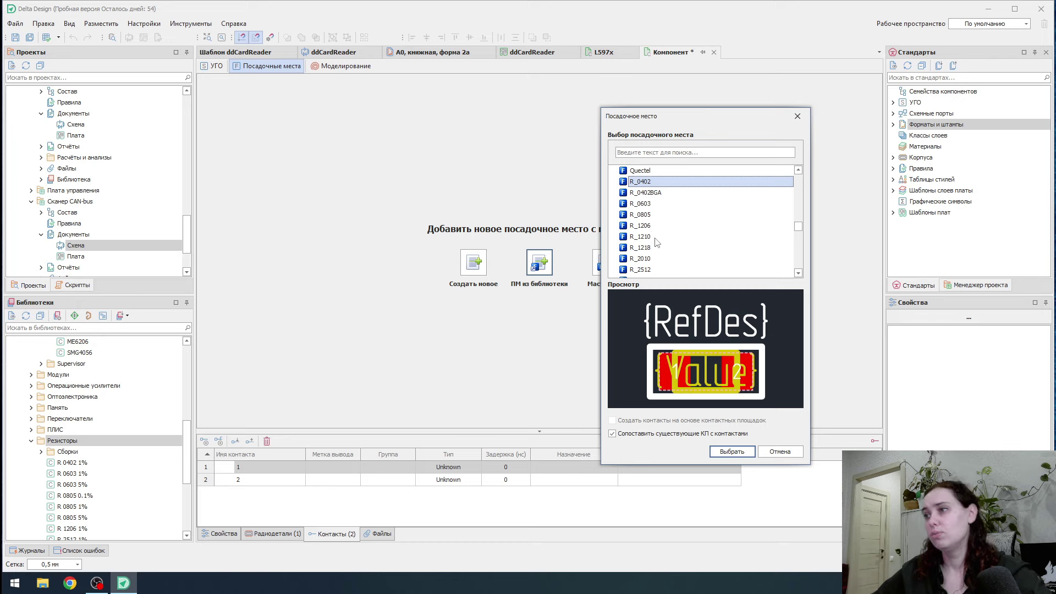
- Assign the library footprint R_0402 to the resistor component and compare it with the schematic symbol
{"action": "left_click", "coordinate": [732, 451]}
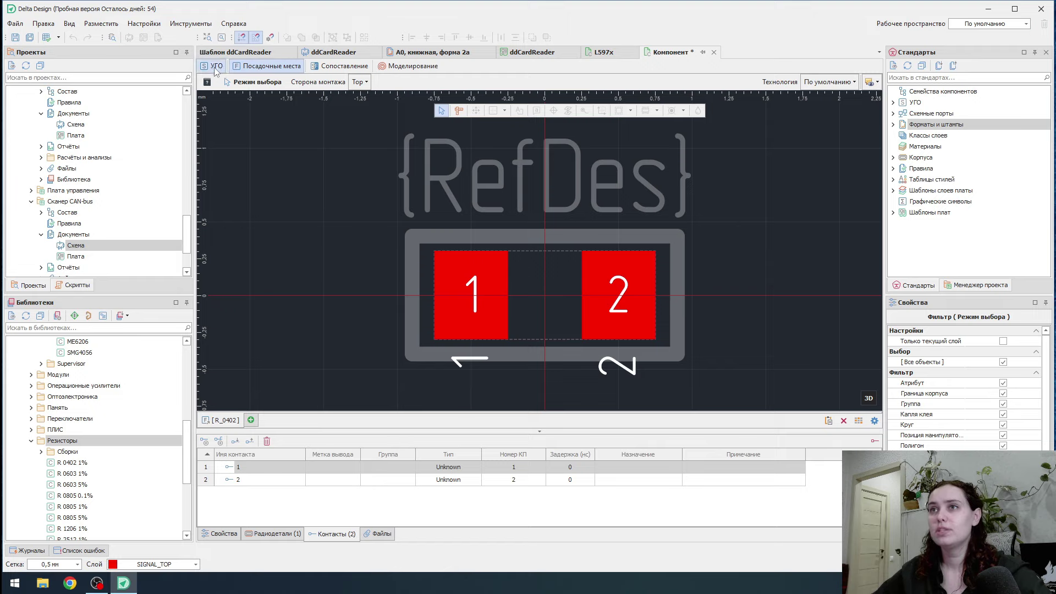
{"action": "left_click", "coordinate": [214, 67]}
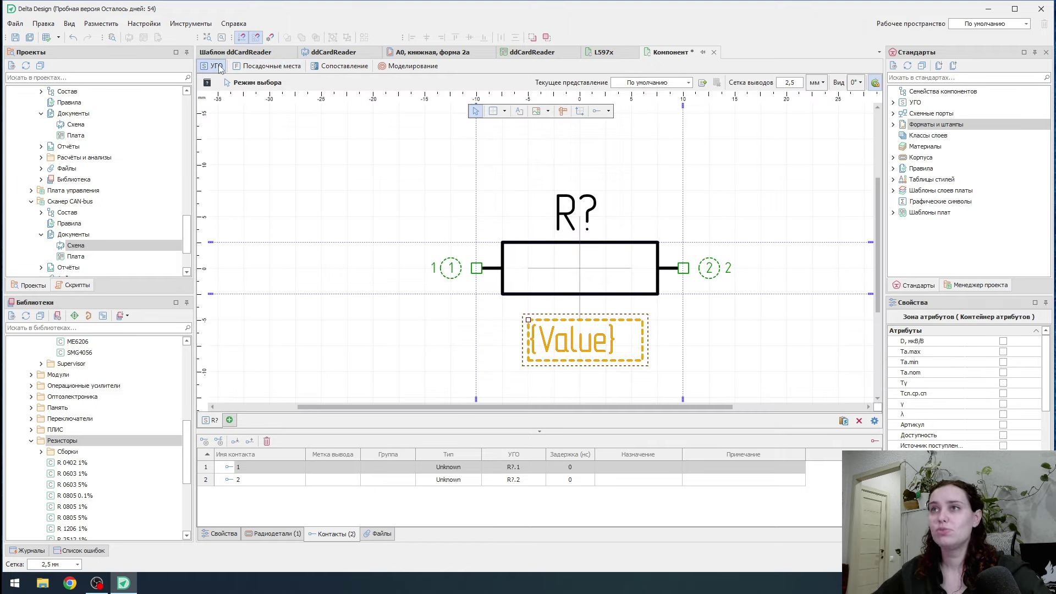
{"action": "left_click", "coordinate": [253, 68]}
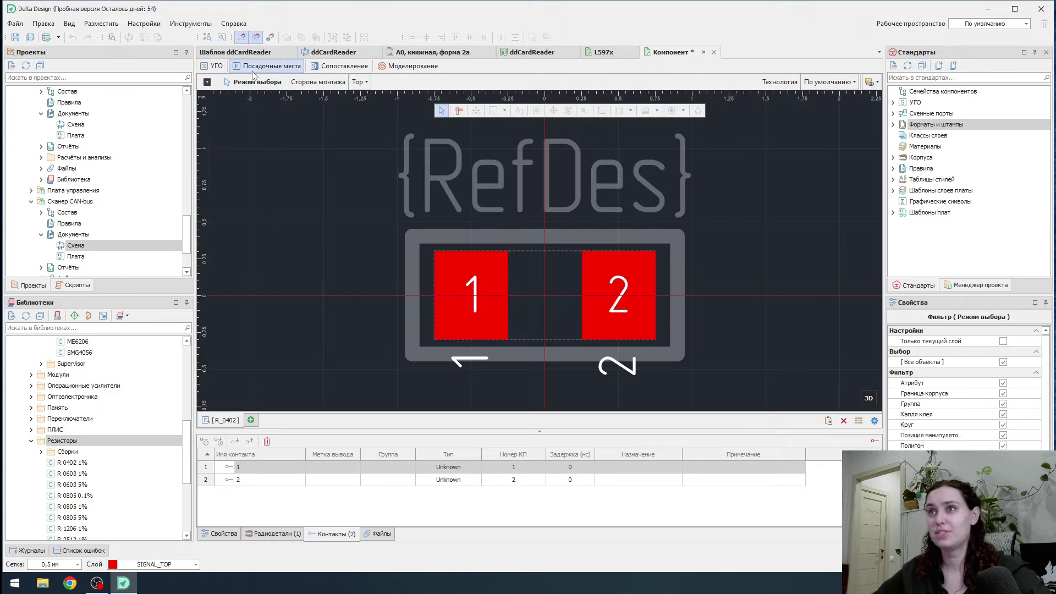
- Review the mapping of contacts 1 and 2 between the resistor symbol and the R_0402 footprint pads
{"action": "left_click", "coordinate": [330, 68]}
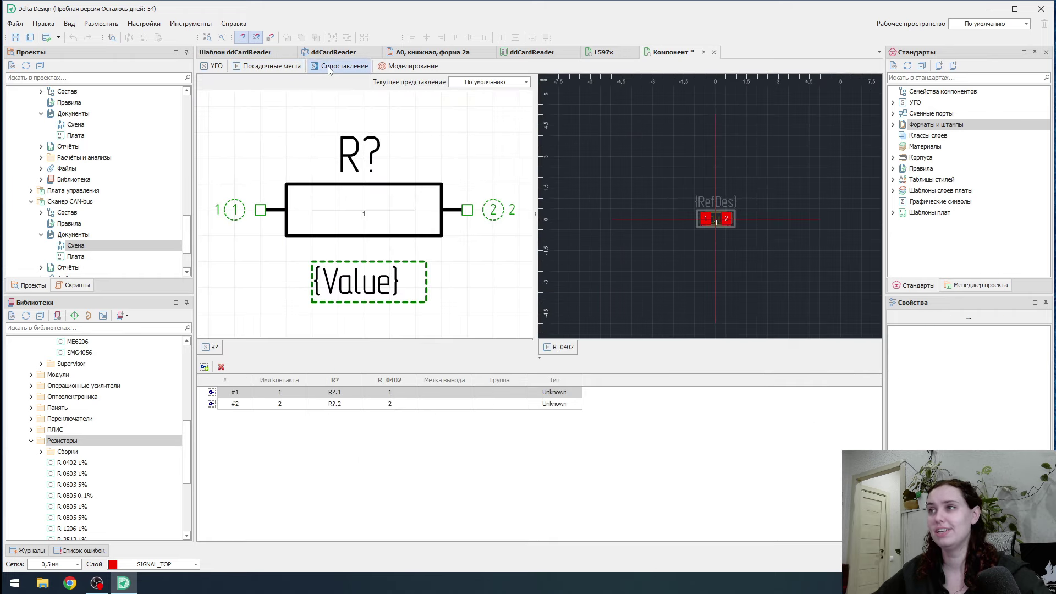
{"action": "left_click", "coordinate": [708, 222]}
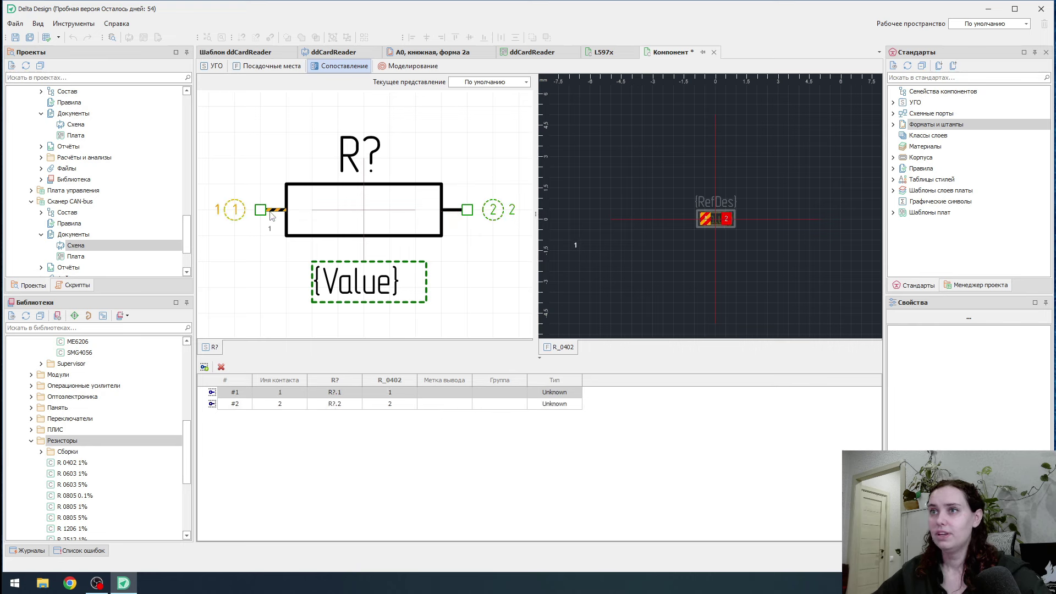
{"action": "left_click", "coordinate": [453, 210]}
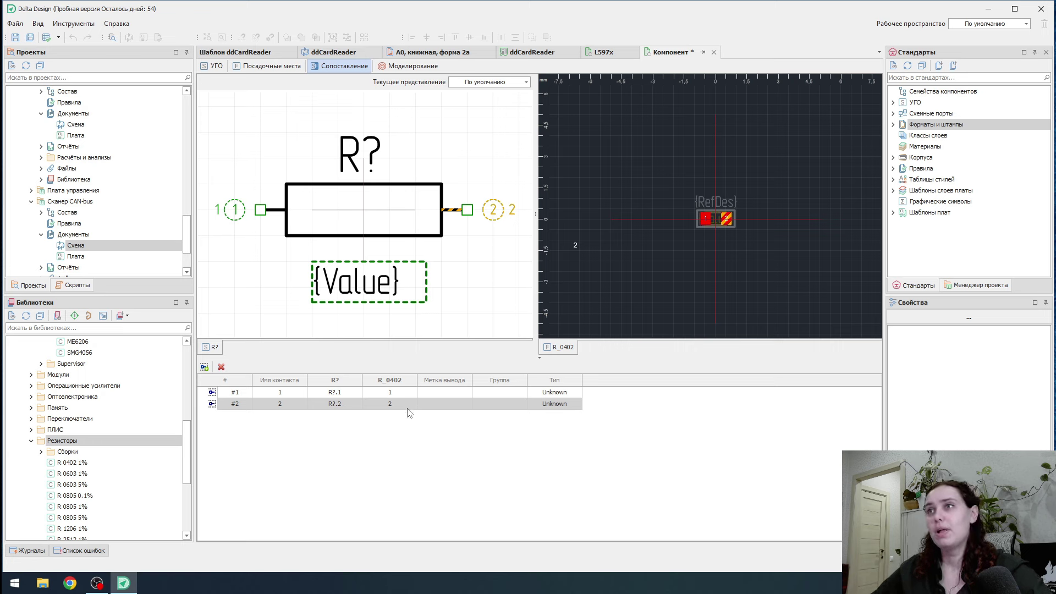
{"action": "left_click_drag", "start_coordinate": [409, 412], "coordinate": [428, 127]}
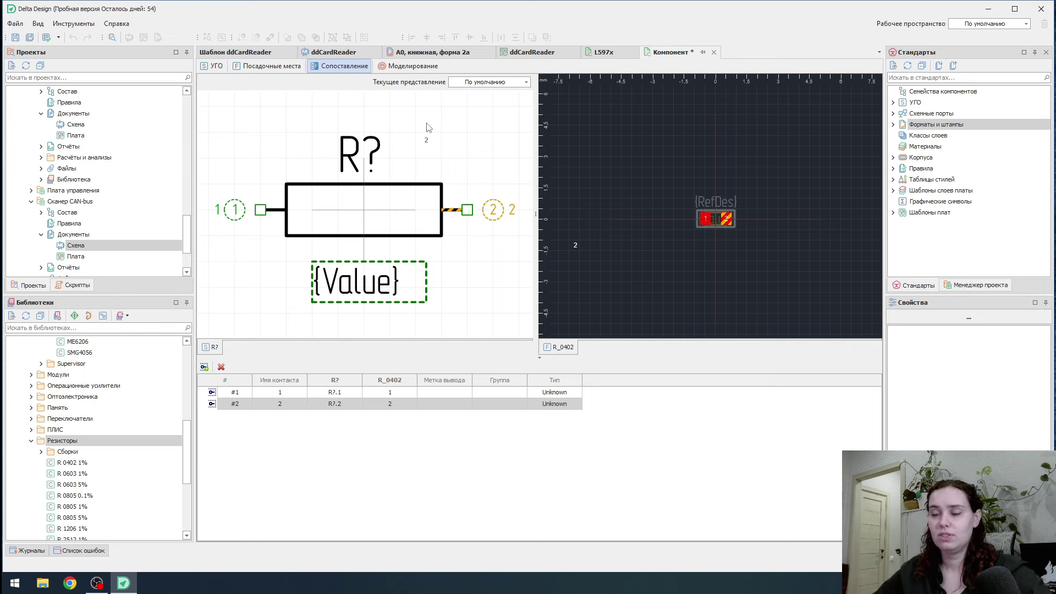
{"action": "left_click_drag", "start_coordinate": [429, 127], "coordinate": [456, 394]}
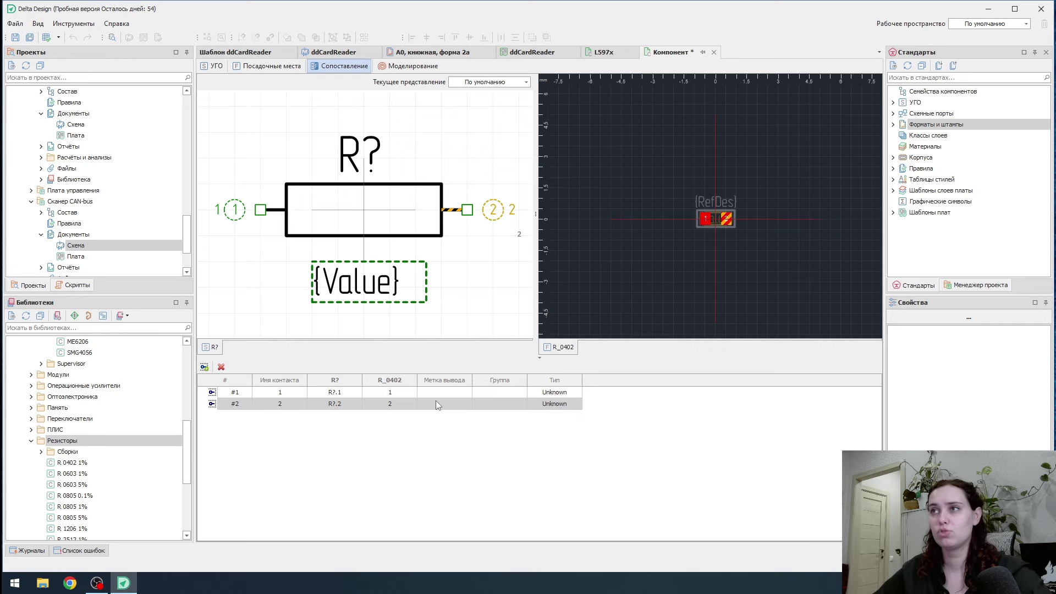
{"action": "left_click_drag", "start_coordinate": [435, 401], "coordinate": [399, 68]}
- Look at the component's SPICE modelling view, its mapping table and the electrical types available for contact 1
{"action": "left_click", "coordinate": [399, 66]}
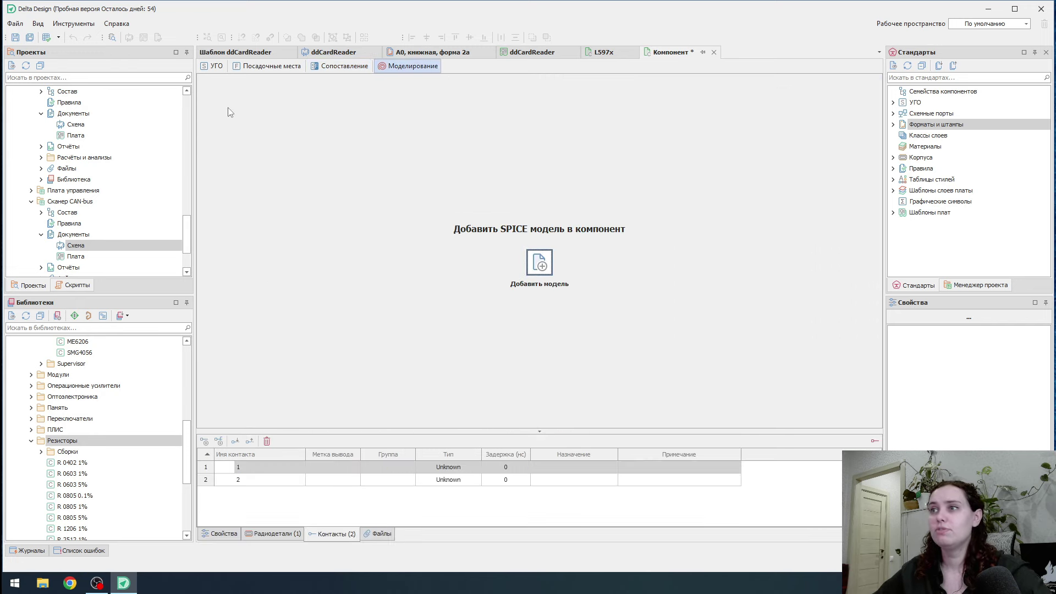
{"action": "left_click", "coordinate": [343, 67]}
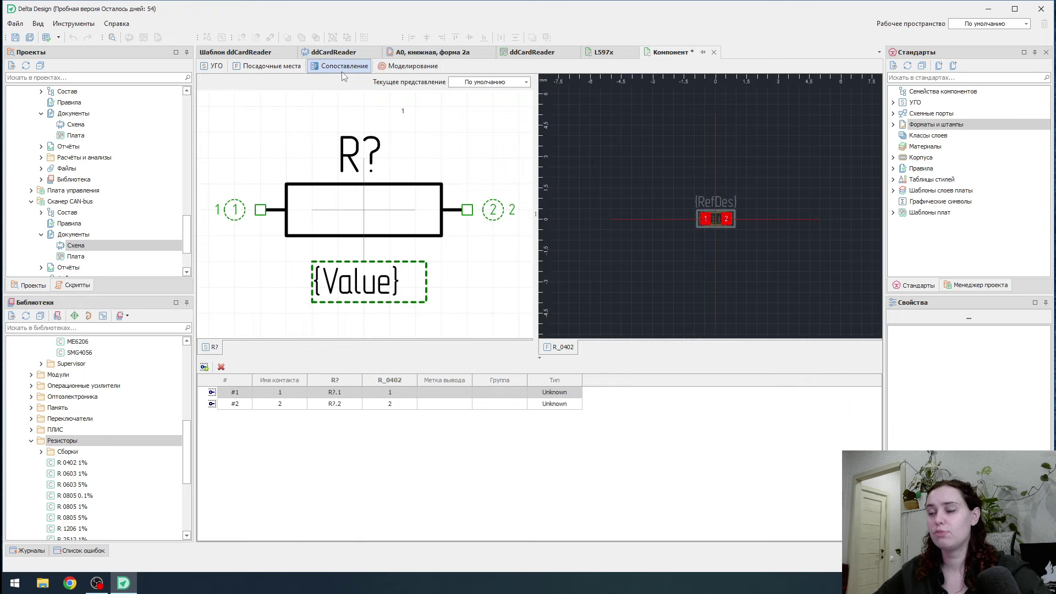
{"action": "left_click", "coordinate": [460, 391]}
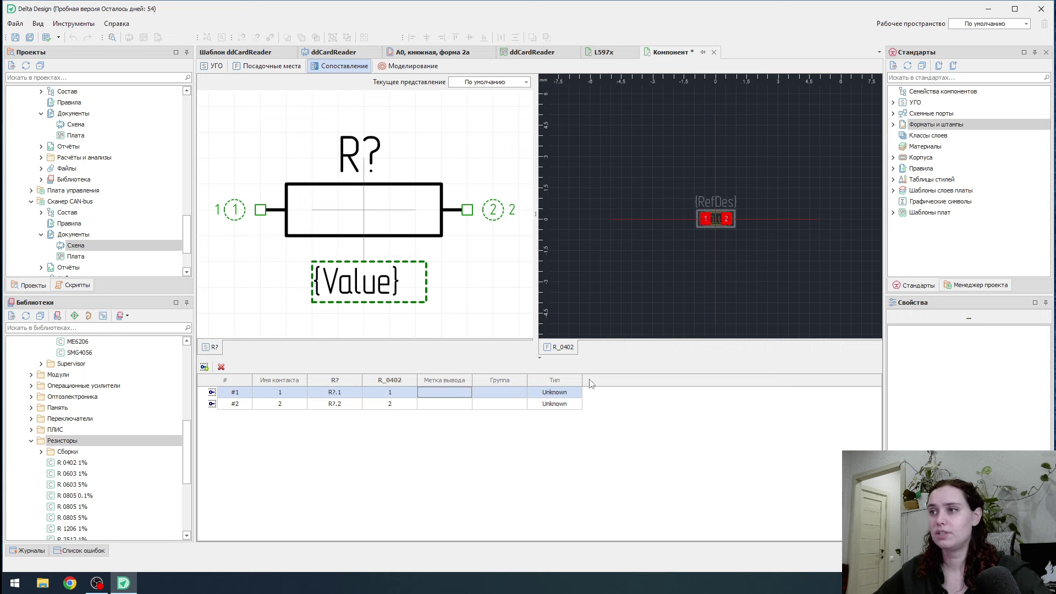
{"action": "left_click", "coordinate": [576, 394]}
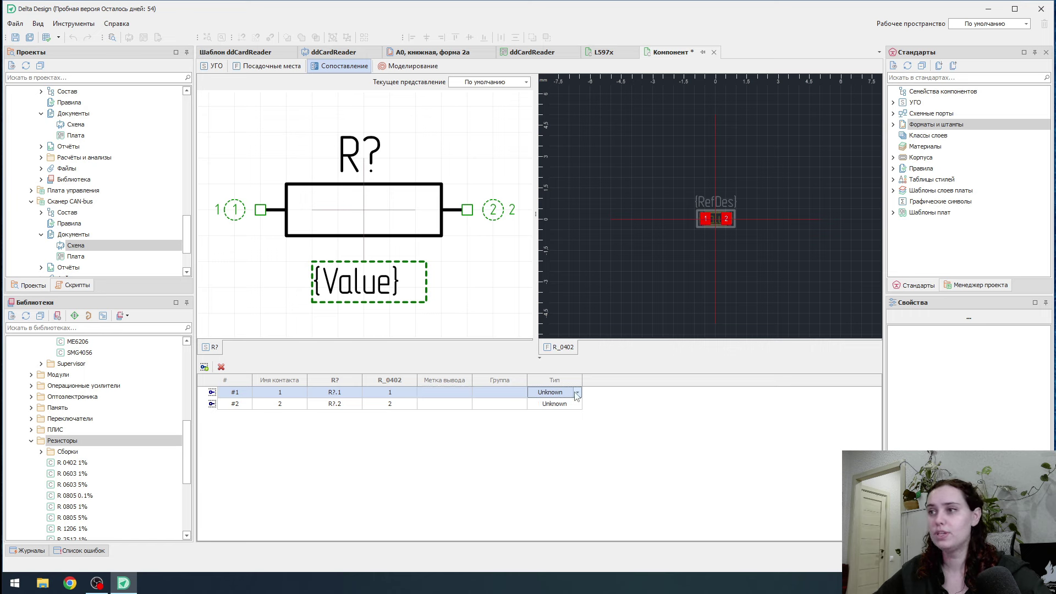
{"action": "left_click", "coordinate": [273, 65]}
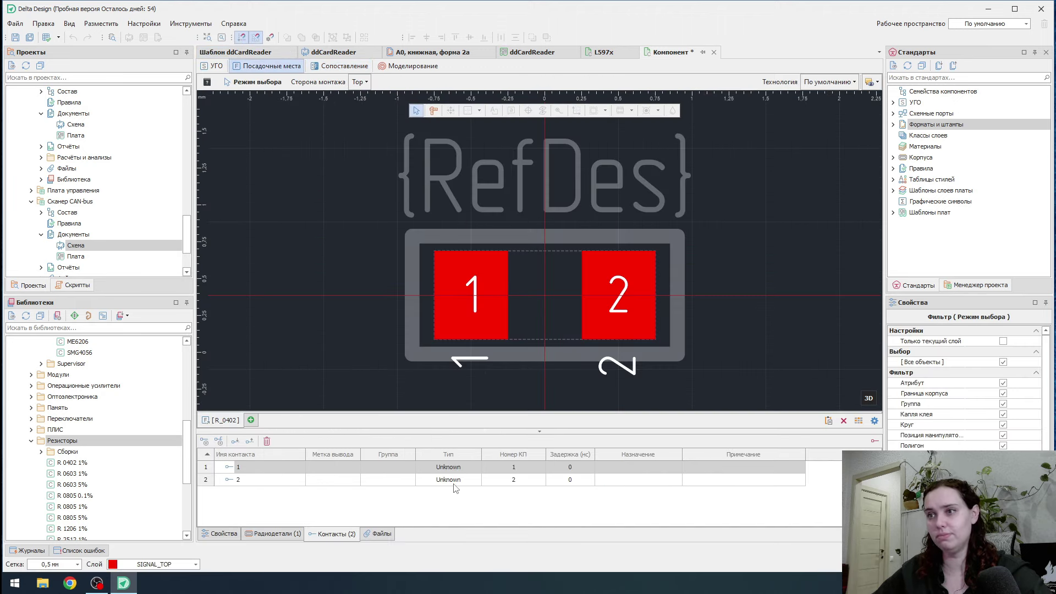
{"action": "left_click", "coordinate": [447, 468]}
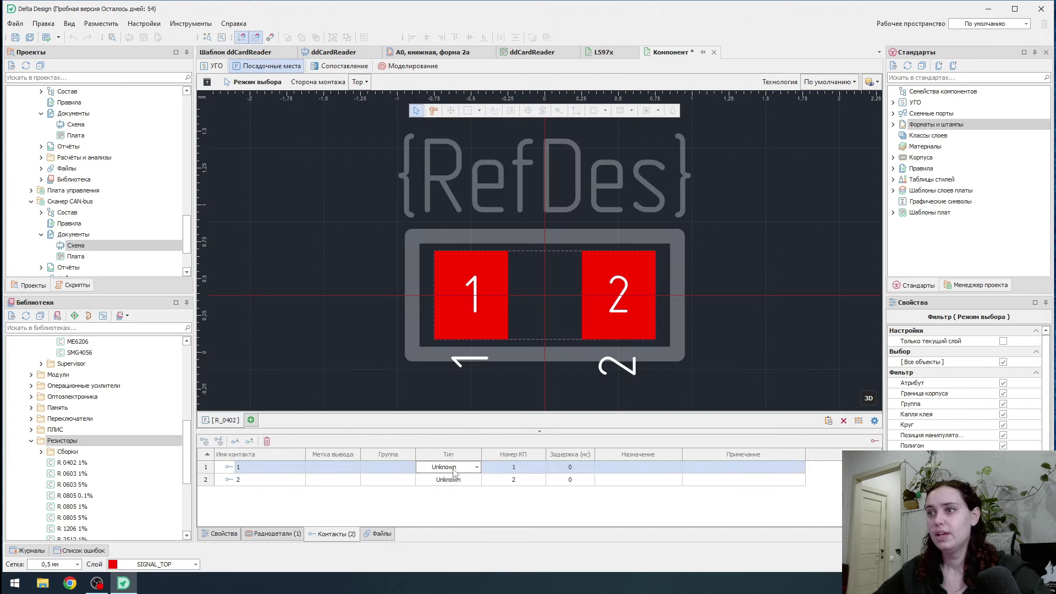
{"action": "left_click", "coordinate": [476, 471]}
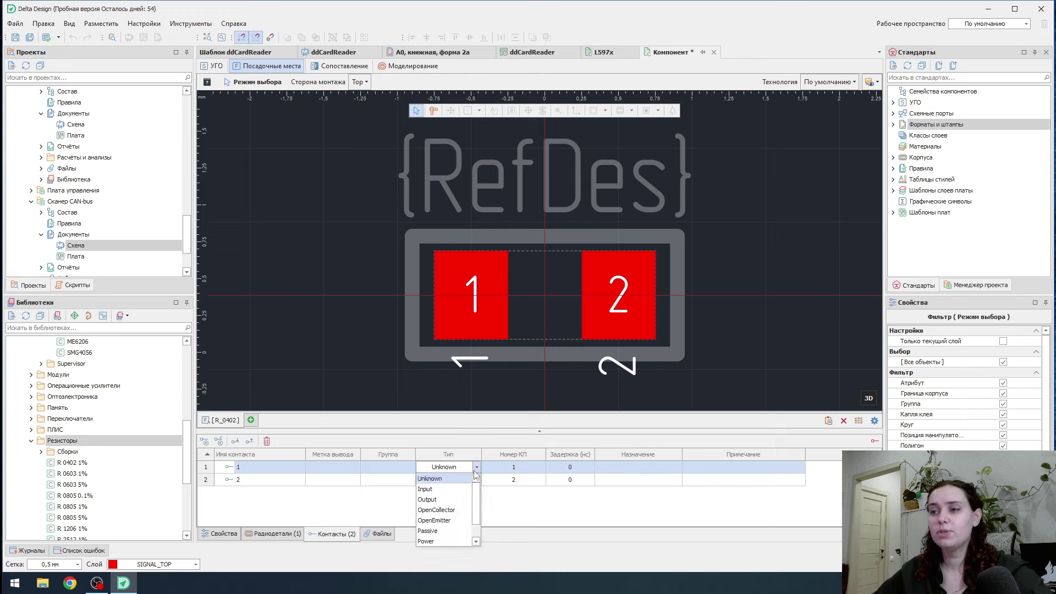
{"action": "left_click", "coordinate": [476, 468]}
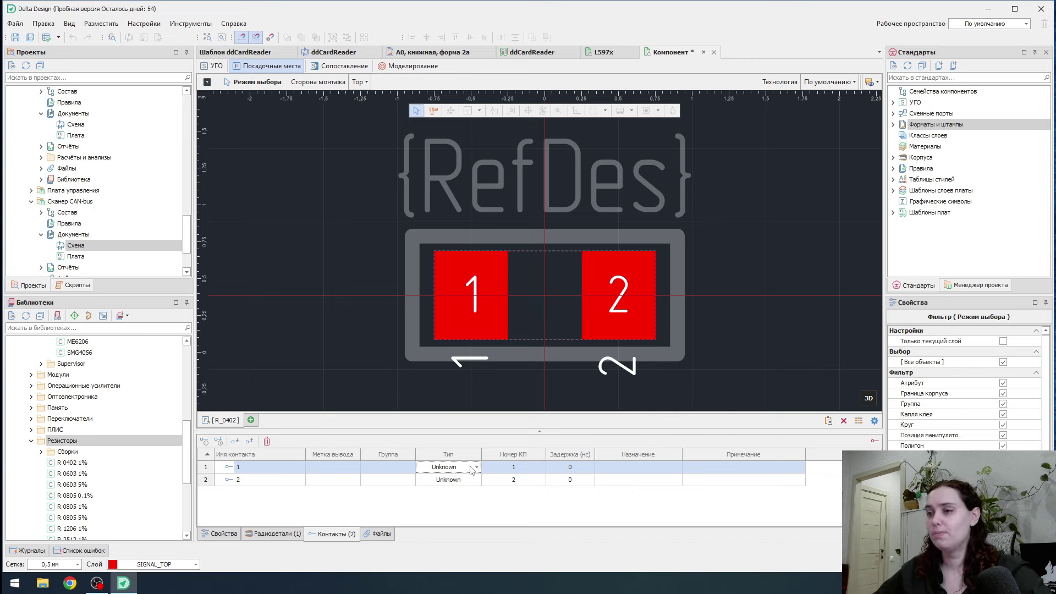
- Add a second part to the component and set the two parts' nominal values to 100 Ом and 110 Ом
{"action": "left_click", "coordinate": [277, 534]}
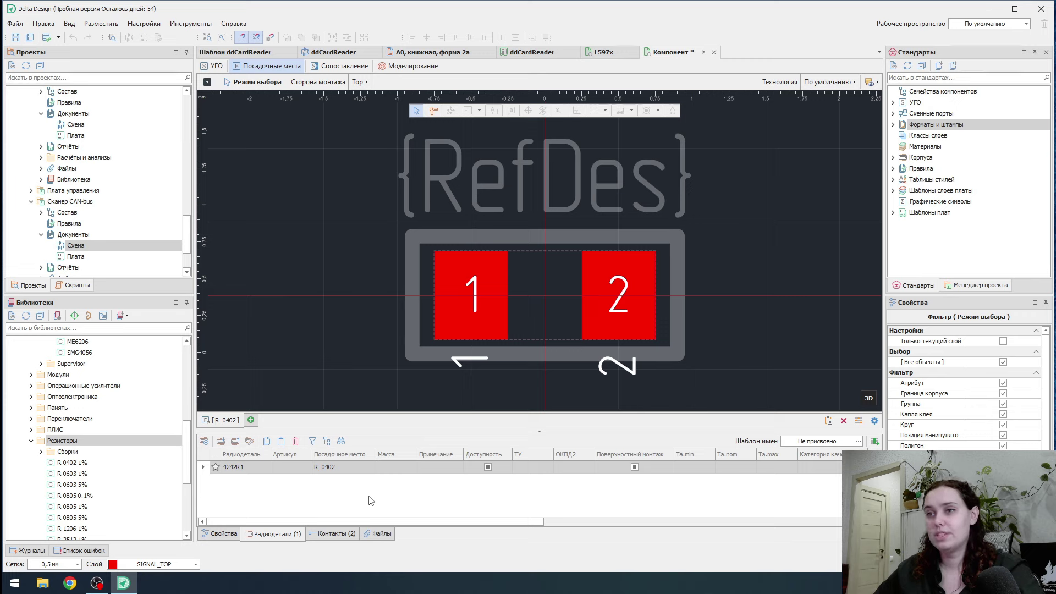
{"action": "left_click", "coordinate": [209, 442]}
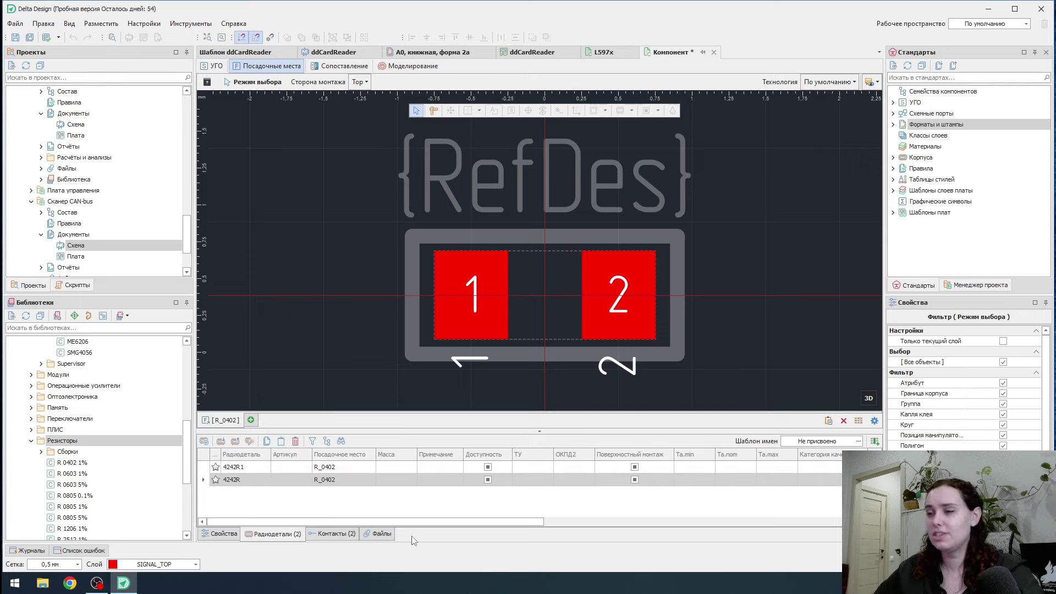
{"action": "left_click_drag", "start_coordinate": [422, 522], "coordinate": [807, 513]}
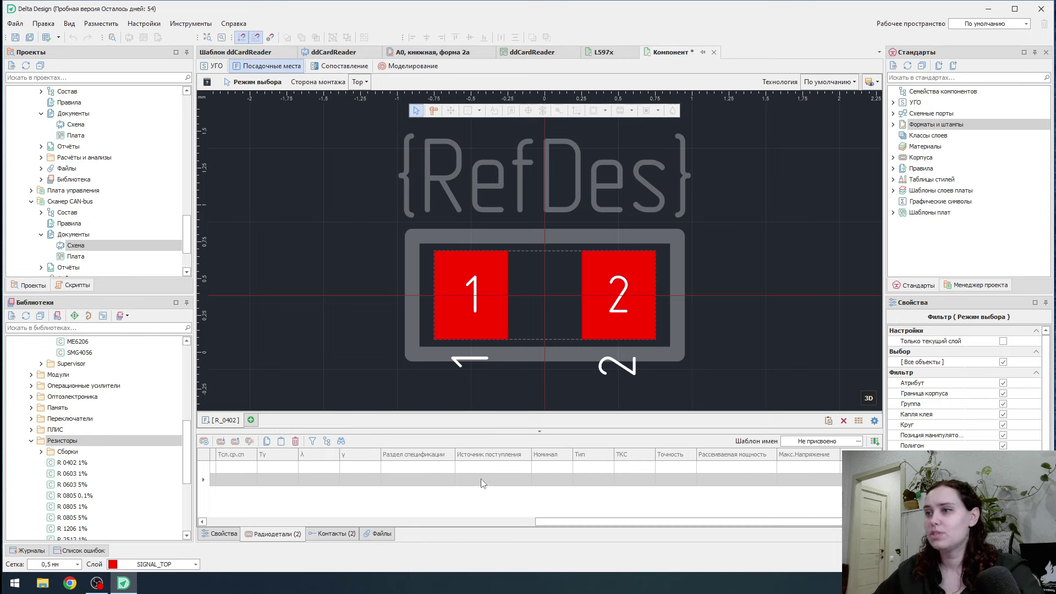
{"action": "left_click", "coordinate": [555, 467]}
{"action": "type", "text": "10"}
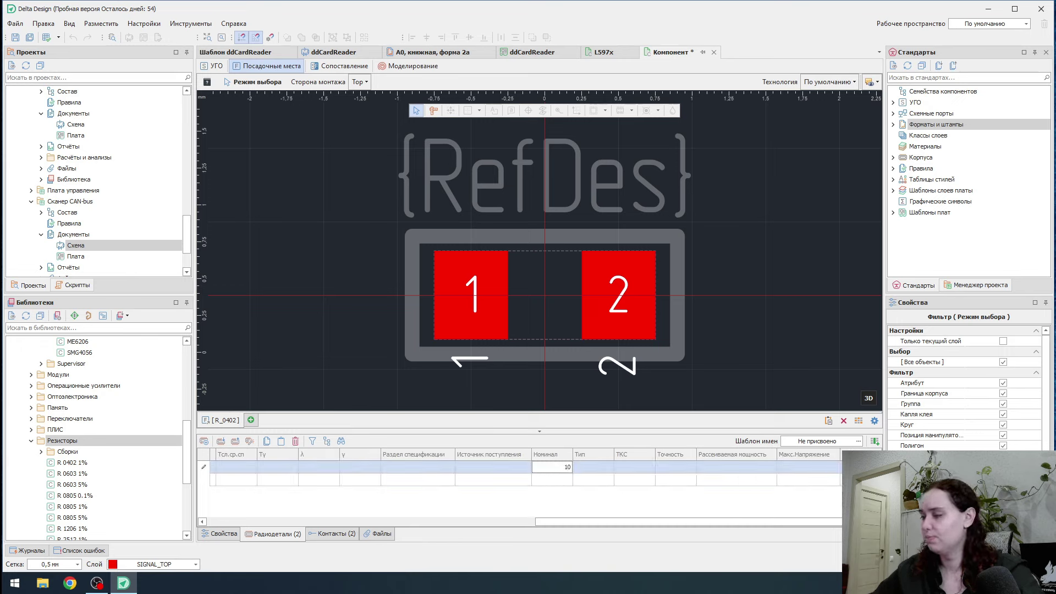
{"action": "type", "text": "0"}
{"action": "left_click", "coordinate": [562, 479]}
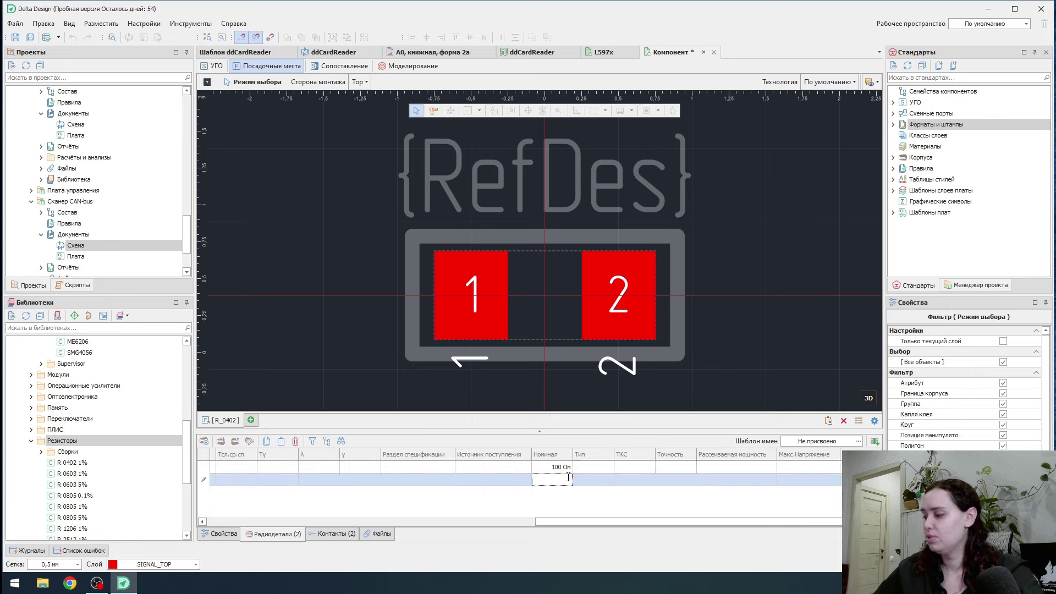
{"action": "type", "text": "110 Ом"}
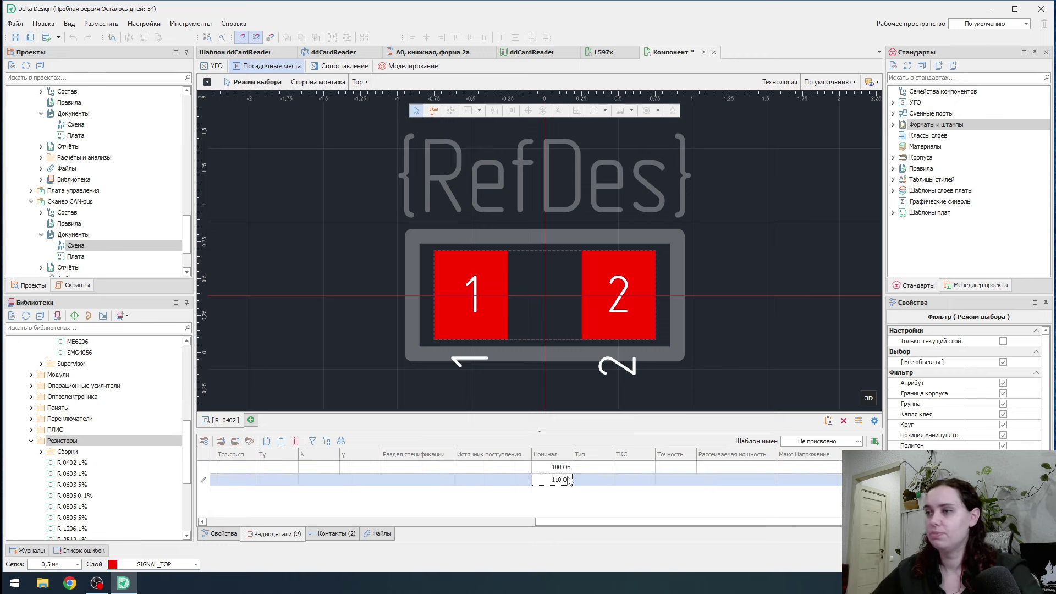
{"action": "left_click", "coordinate": [593, 524]}
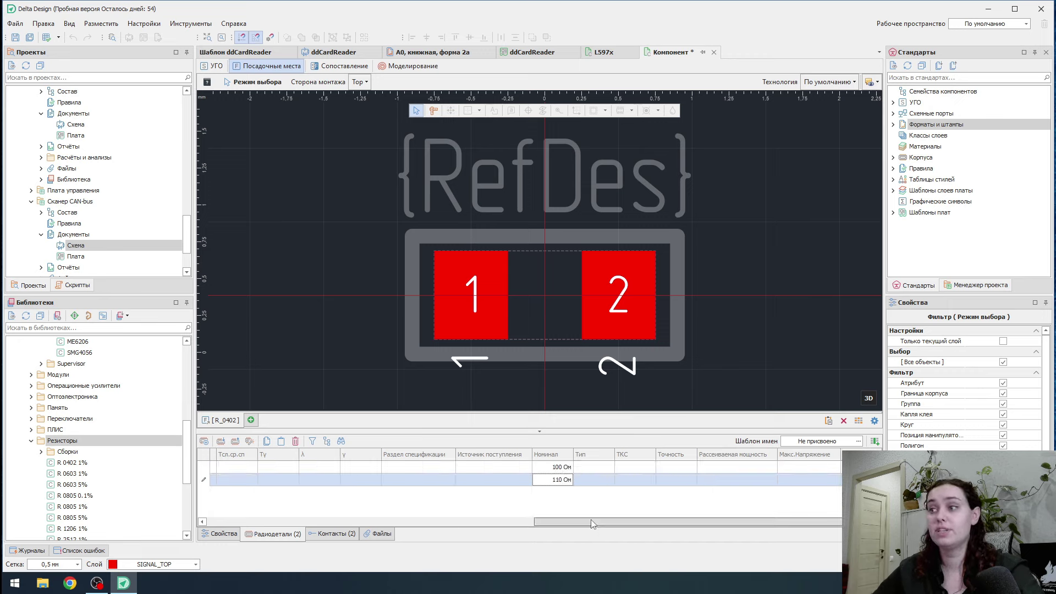
{"action": "left_click_drag", "start_coordinate": [593, 523], "coordinate": [583, 523]}
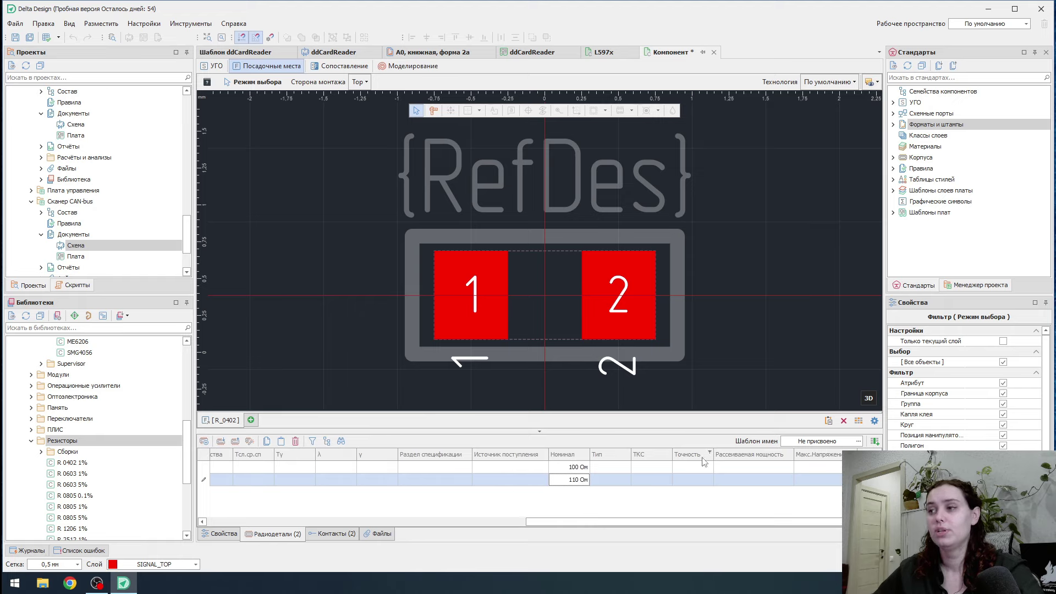
- Generate E24 resistor parts from 1 Ом to 10 МОм with template RC0603{1}R-07{0}L, footprint R_0402 and 5% tolerance
{"action": "left_click_drag", "start_coordinate": [602, 521], "coordinate": [263, 522]}
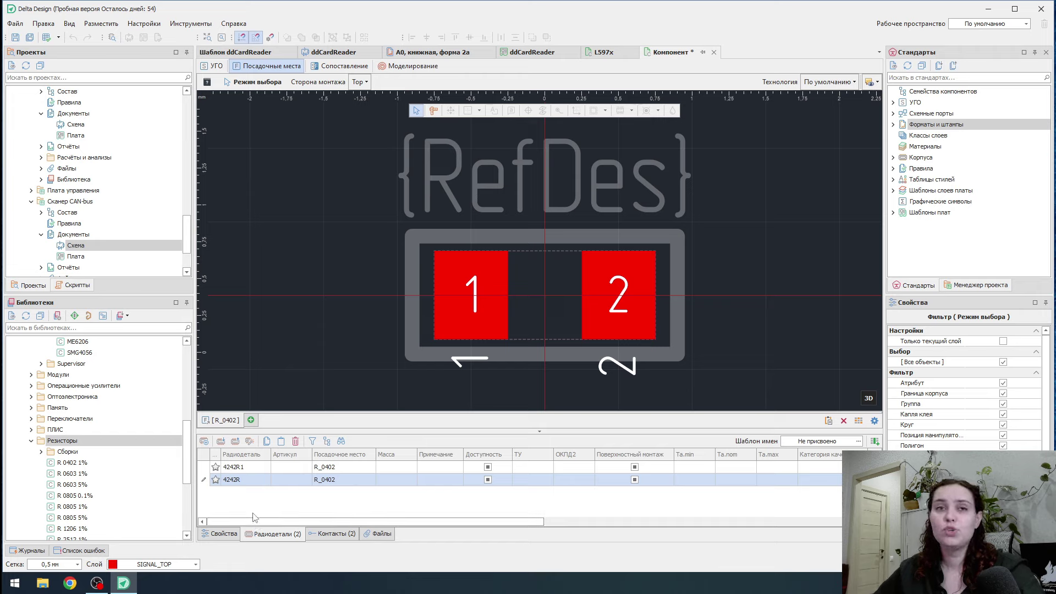
{"action": "left_click", "coordinate": [250, 441]}
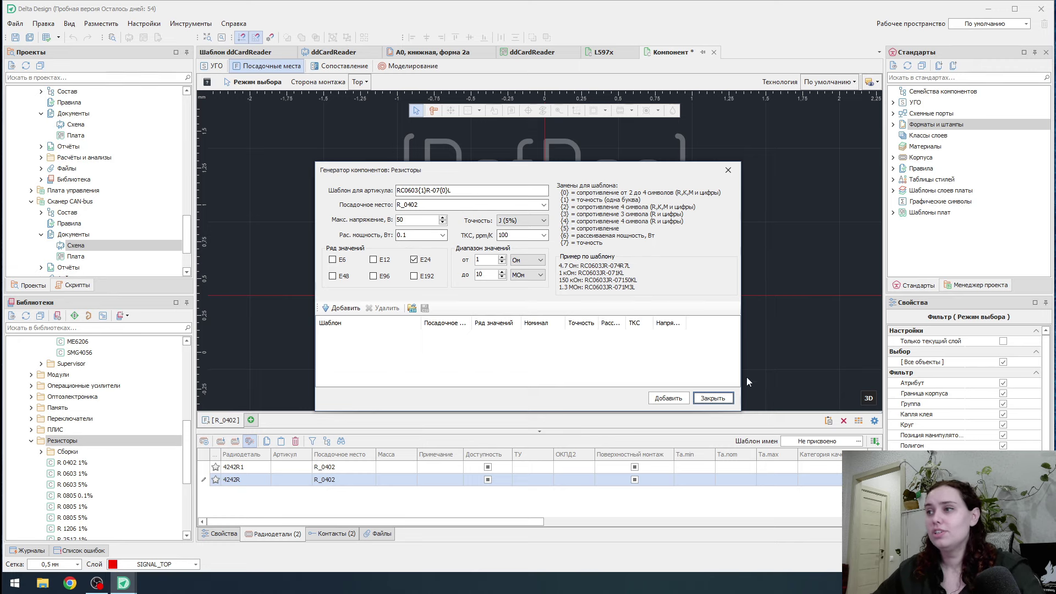
{"action": "left_click", "coordinate": [668, 398]}
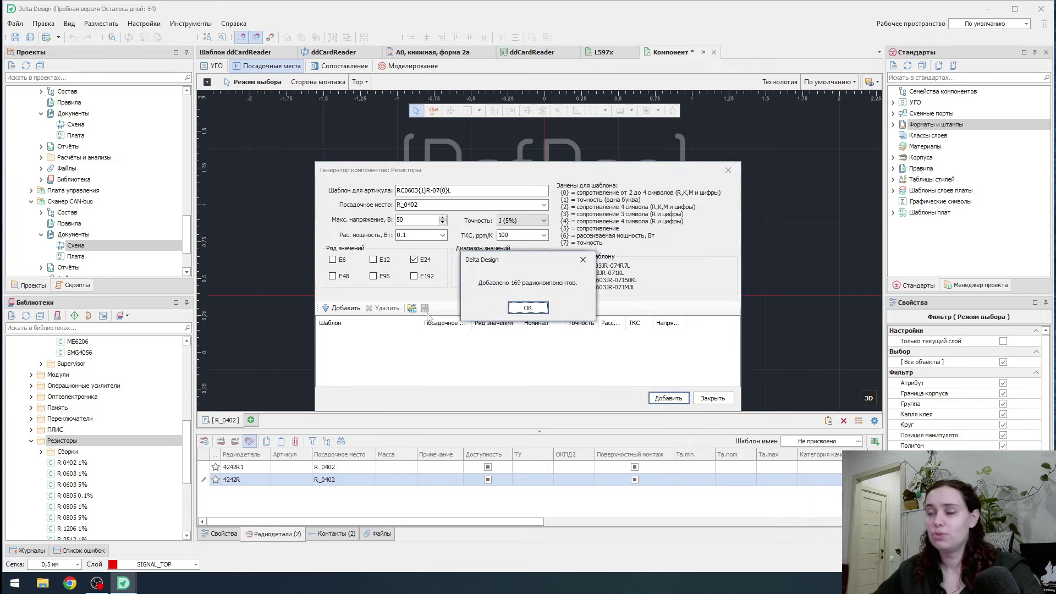
{"action": "left_click", "coordinate": [527, 308]}
{"action": "left_click", "coordinate": [712, 398]}
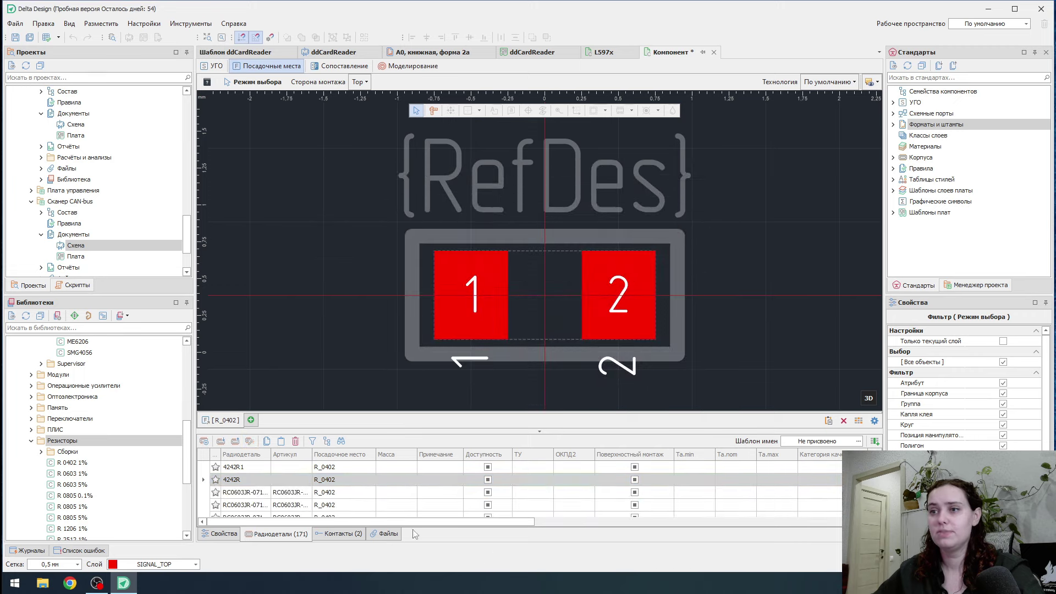
- Review the generated parts' nominal, tolerance and power attributes and the component's attached files
{"action": "left_click_drag", "start_coordinate": [460, 521], "coordinate": [788, 518]}
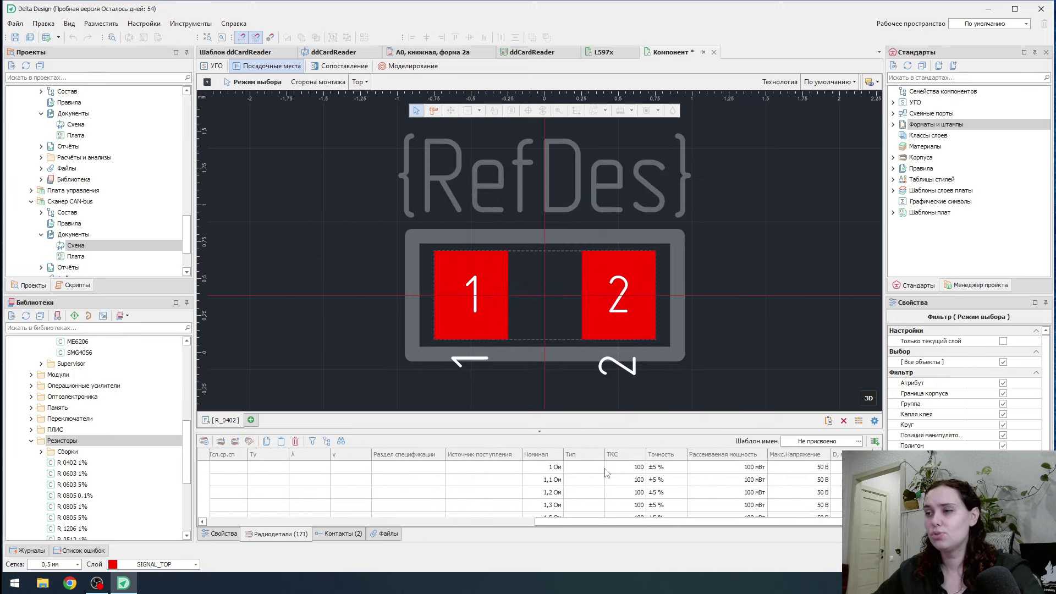
{"action": "scroll", "coordinate": [606, 477], "scroll_direction": "down", "scroll_amount": 4}
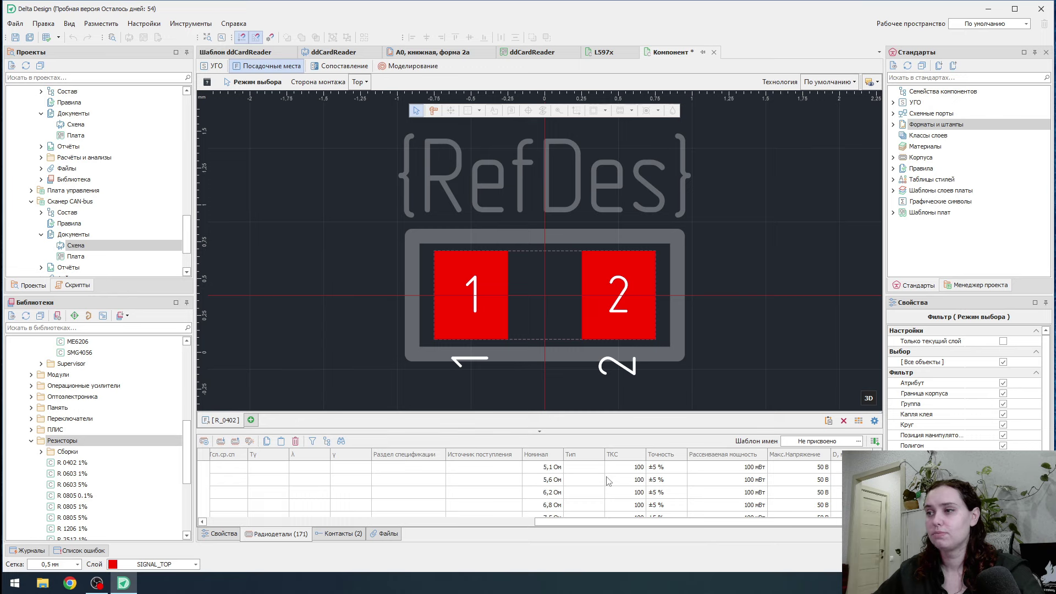
{"action": "scroll", "coordinate": [605, 489], "scroll_direction": "down", "scroll_amount": 10}
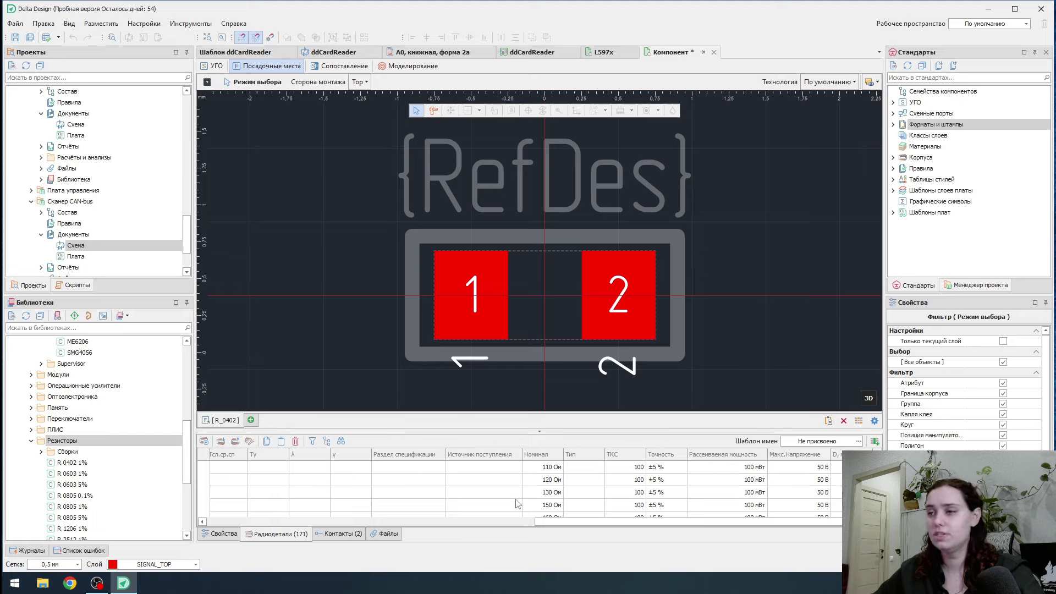
{"action": "left_click_drag", "start_coordinate": [577, 527], "coordinate": [231, 518]}
{"action": "left_click", "coordinate": [343, 484]}
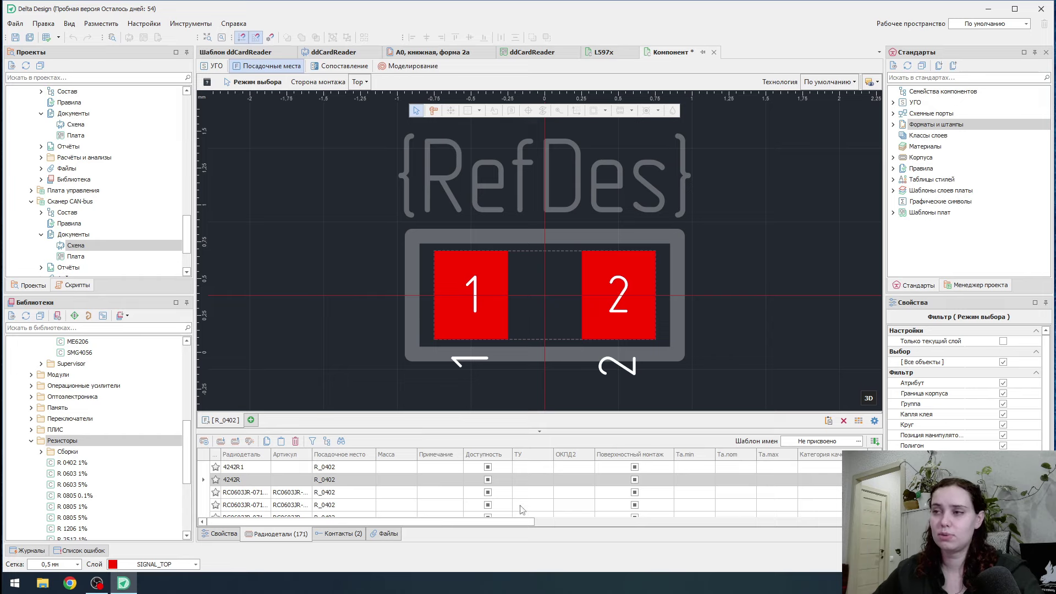
{"action": "left_click_drag", "start_coordinate": [525, 521], "coordinate": [355, 512]}
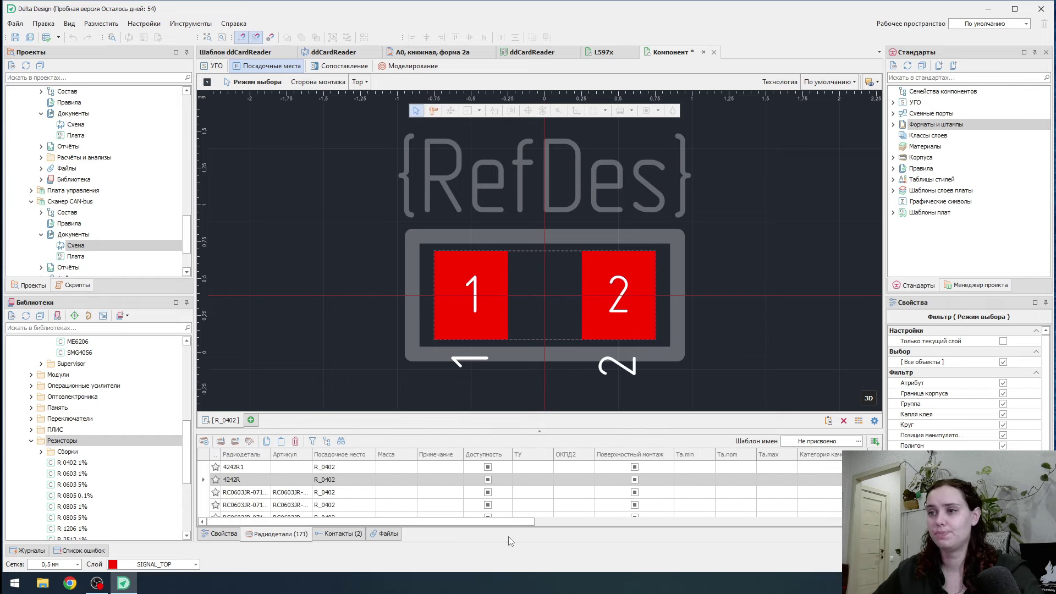
{"action": "left_click", "coordinate": [388, 534]}
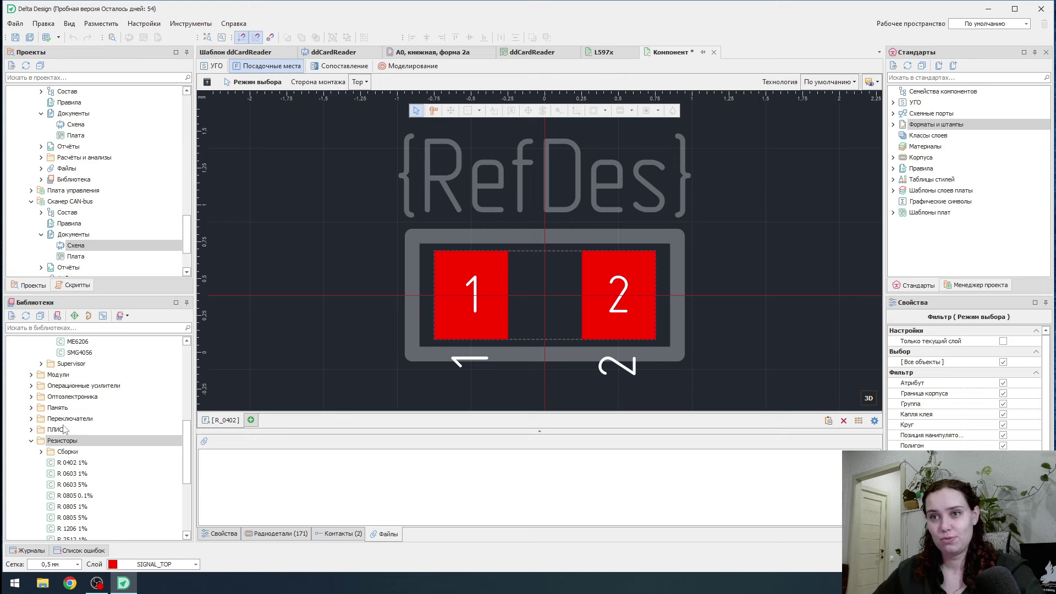
- Create a component in the Микросхемы library folder and set its family to DA, Микросхема аналоговая
{"action": "scroll", "coordinate": [64, 430], "scroll_direction": "up", "scroll_amount": 3}
{"action": "scroll", "coordinate": [64, 430], "scroll_direction": "up", "scroll_amount": 3}
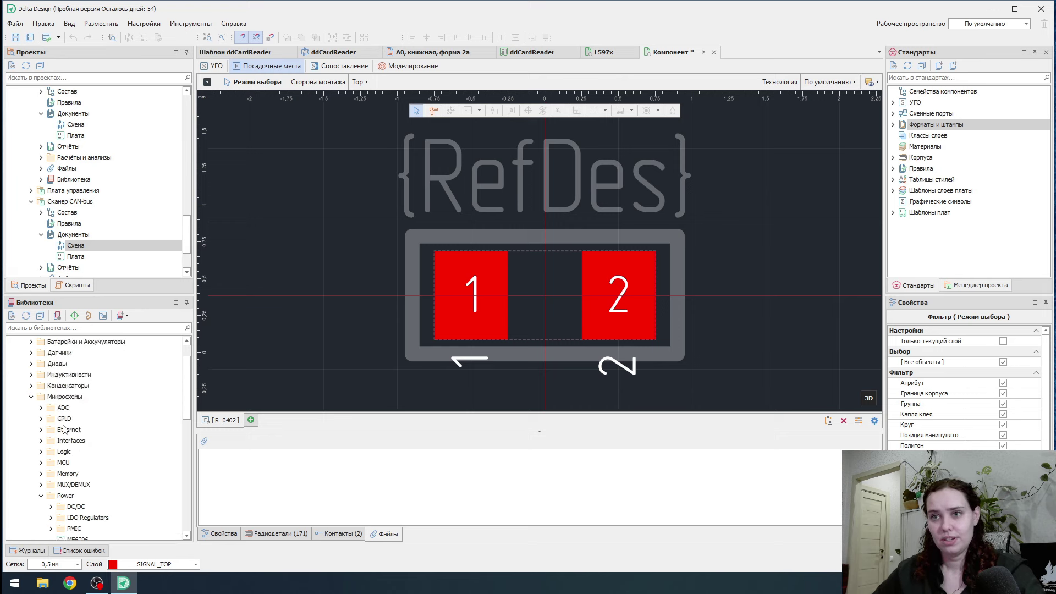
{"action": "right_click", "coordinate": [49, 397]}
{"action": "left_click", "coordinate": [63, 405]}
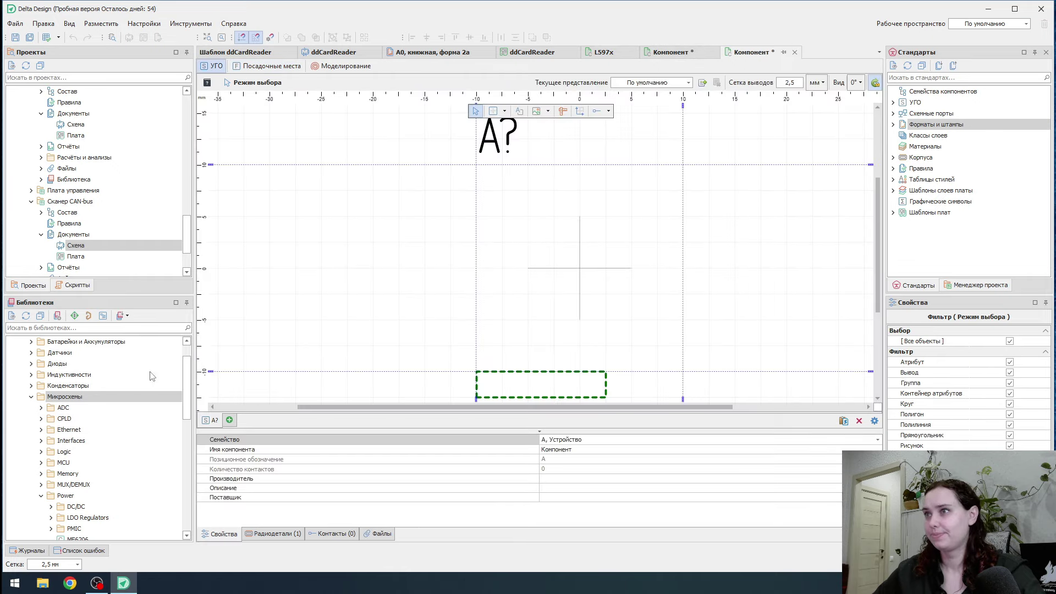
{"action": "left_click", "coordinate": [599, 439]}
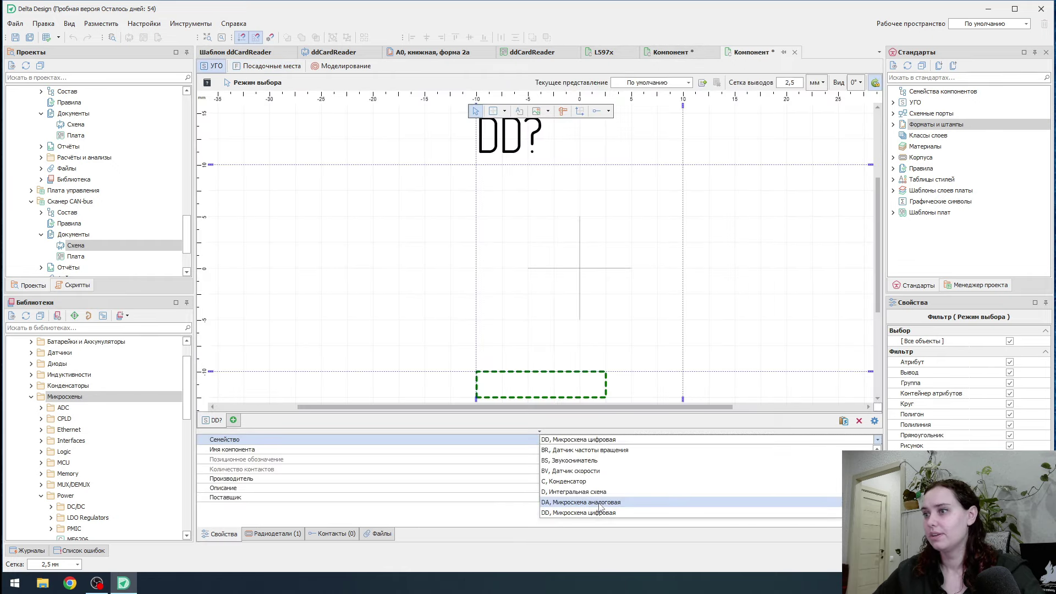
{"action": "left_click", "coordinate": [600, 503]}
- Name the component NA555 and enter 555 as its manufacturer
{"action": "left_click", "coordinate": [582, 450]}
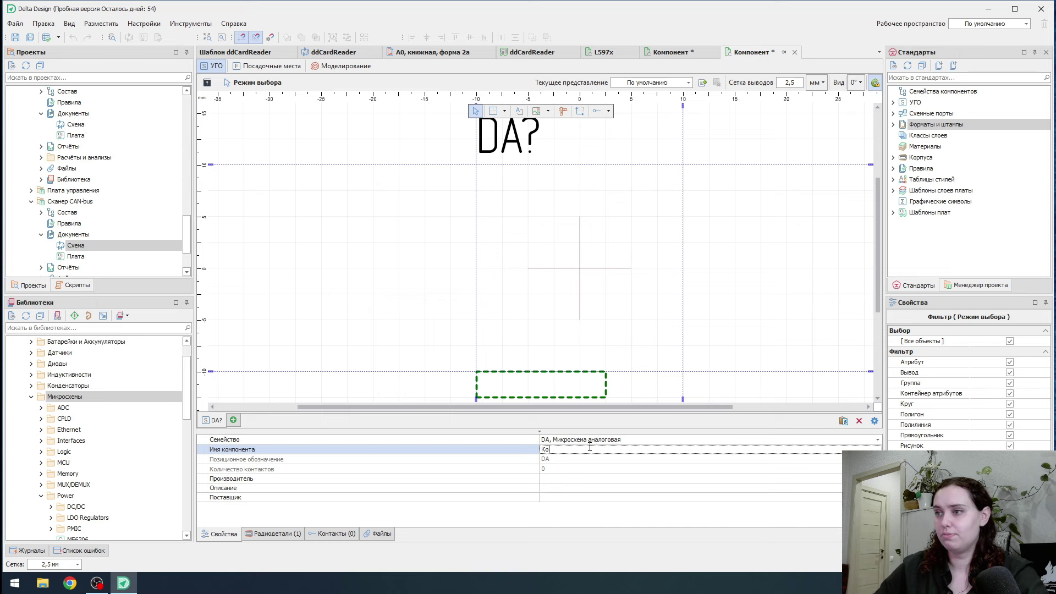
{"action": "key", "text": "BackSpace"}
{"action": "key", "text": "BackSpace"}
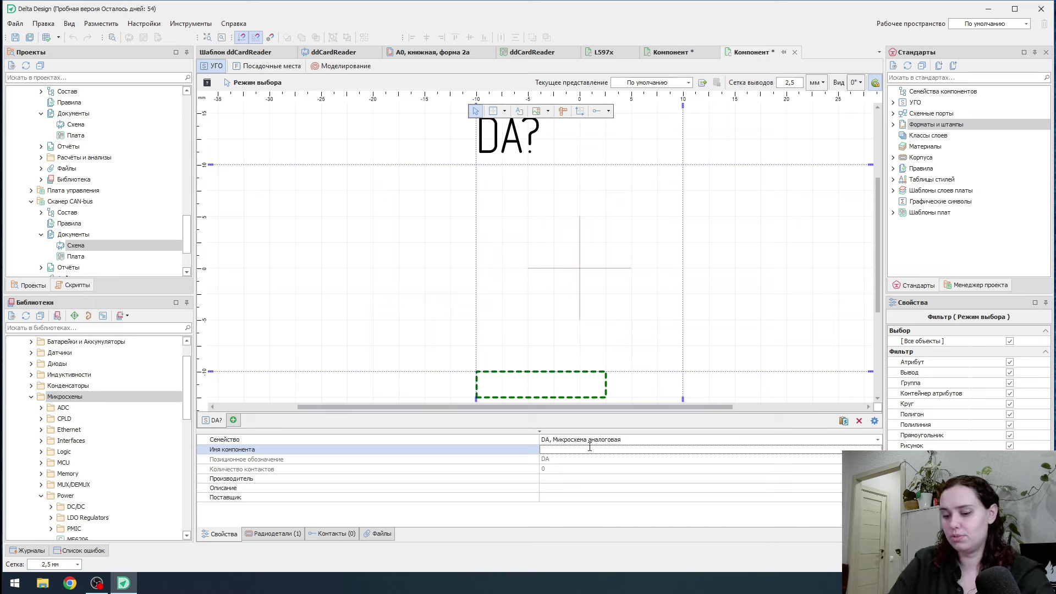
{"action": "type", "text": "NA555"}
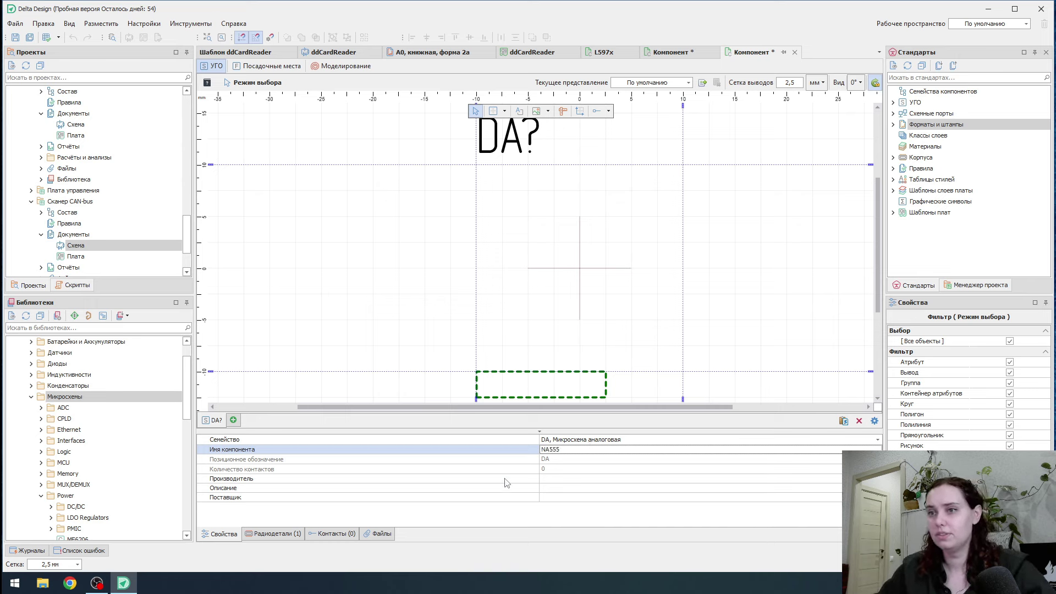
{"action": "left_click", "coordinate": [547, 477]}
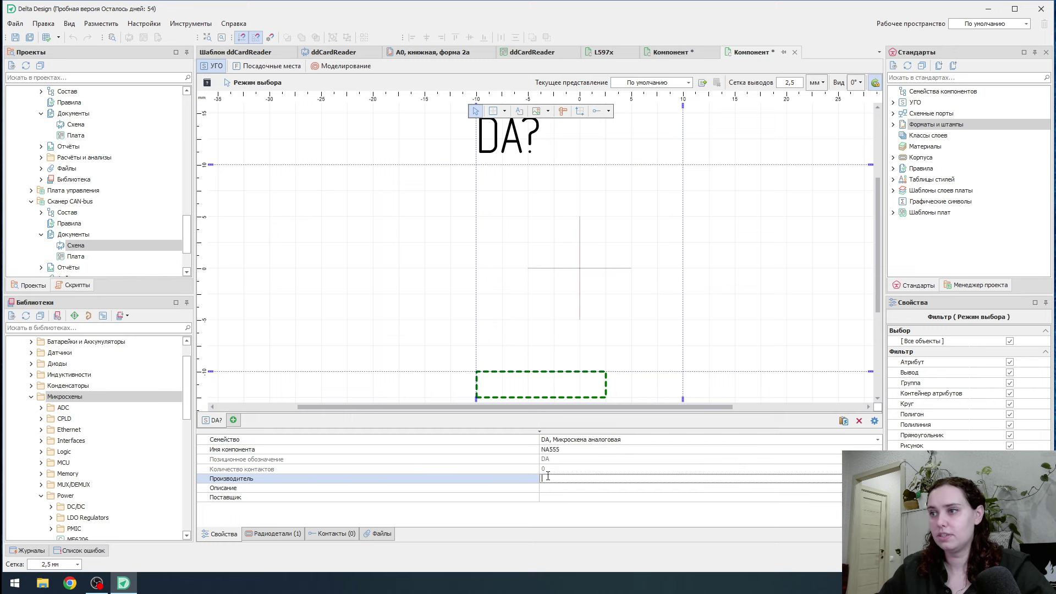
{"action": "type", "text": "555"}
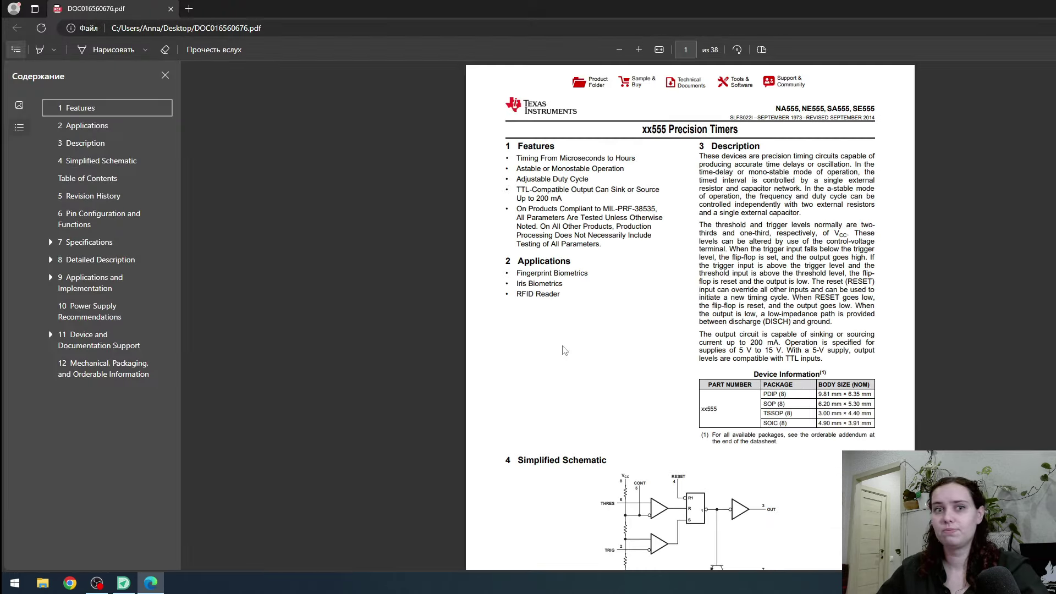
- Examine the pin configuration table and the pin layout in the application circuits of the xx555 datasheet PDF in the browser
{"action": "scroll", "coordinate": [599, 283], "scroll_direction": "down", "scroll_amount": 20}
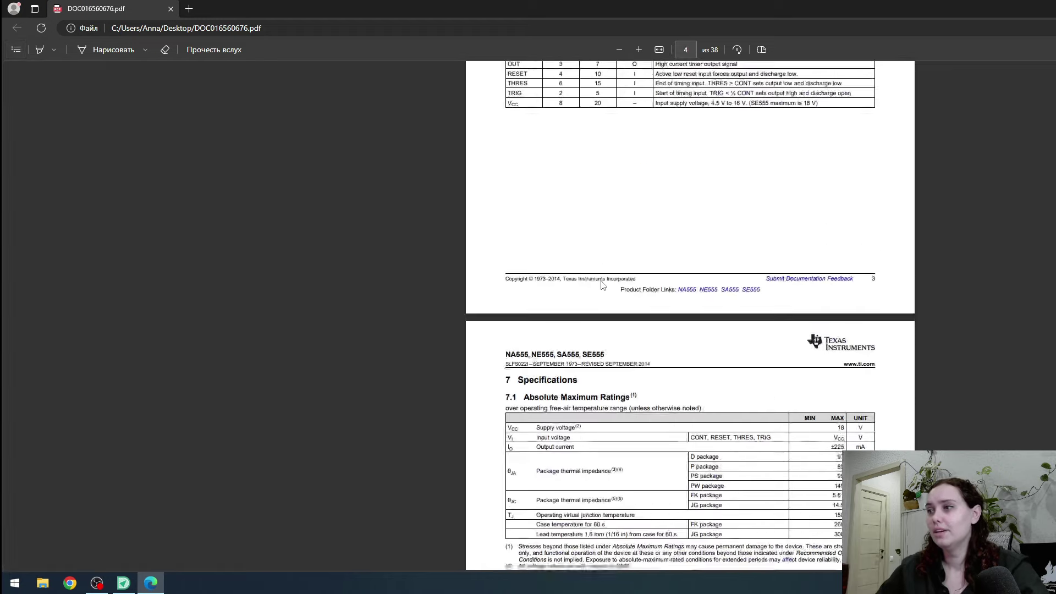
{"action": "scroll", "coordinate": [602, 285], "scroll_direction": "down", "scroll_amount": 3}
{"action": "scroll", "coordinate": [602, 284], "scroll_direction": "up", "scroll_amount": 10}
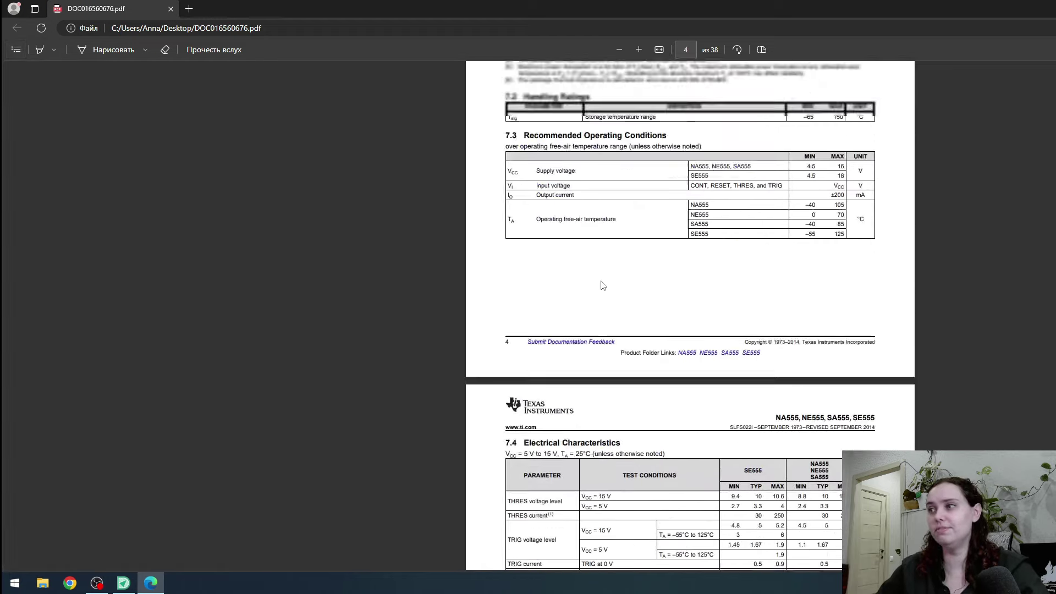
{"action": "scroll", "coordinate": [603, 285], "scroll_direction": "up", "scroll_amount": 1}
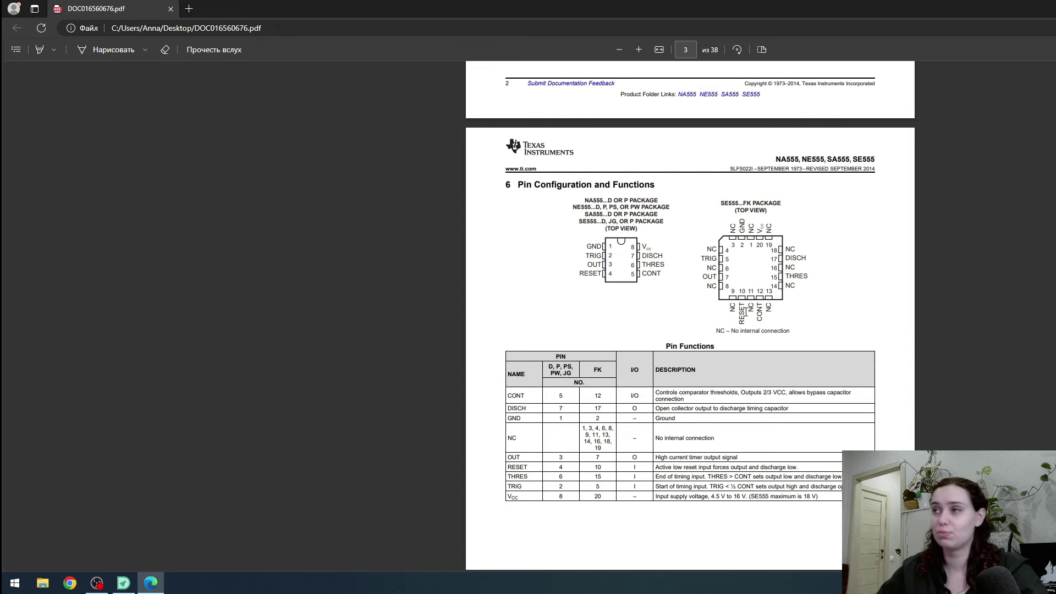
{"action": "scroll", "coordinate": [745, 314], "scroll_direction": "down", "scroll_amount": 20}
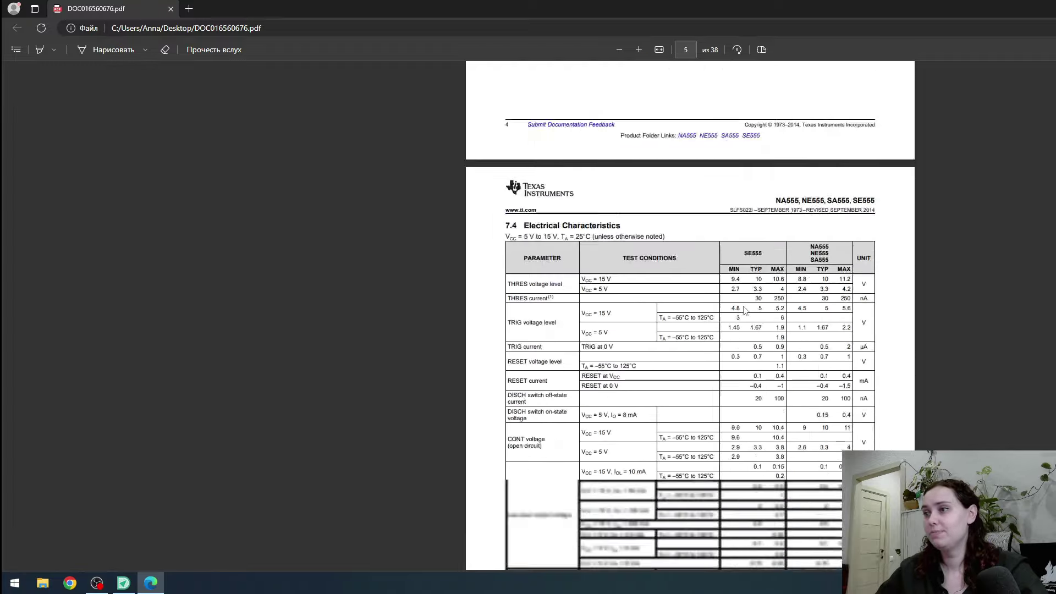
{"action": "scroll", "coordinate": [745, 311], "scroll_direction": "down", "scroll_amount": 20}
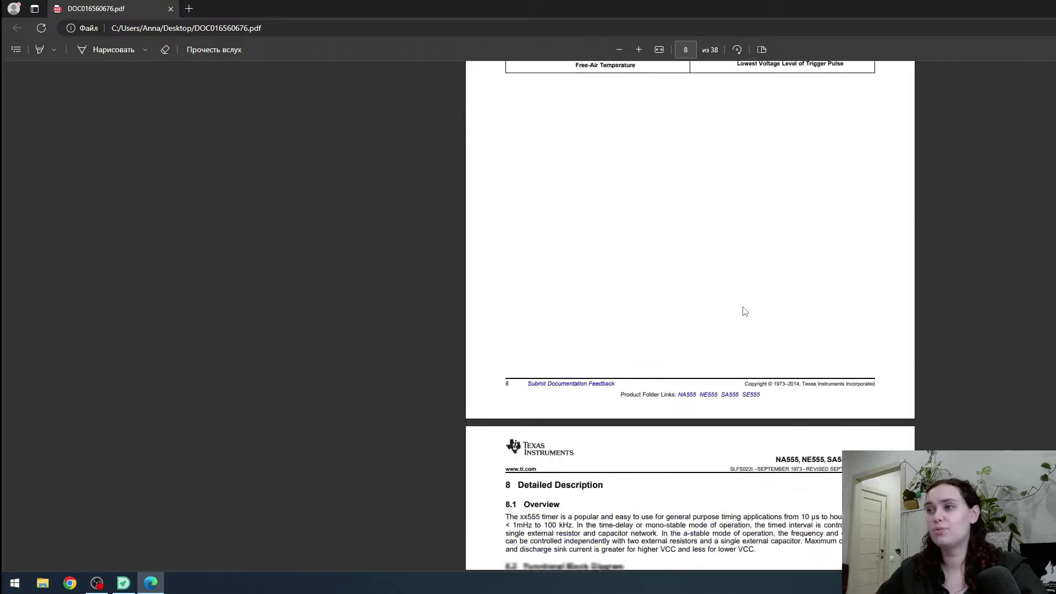
{"action": "scroll", "coordinate": [745, 311], "scroll_direction": "down", "scroll_amount": 15}
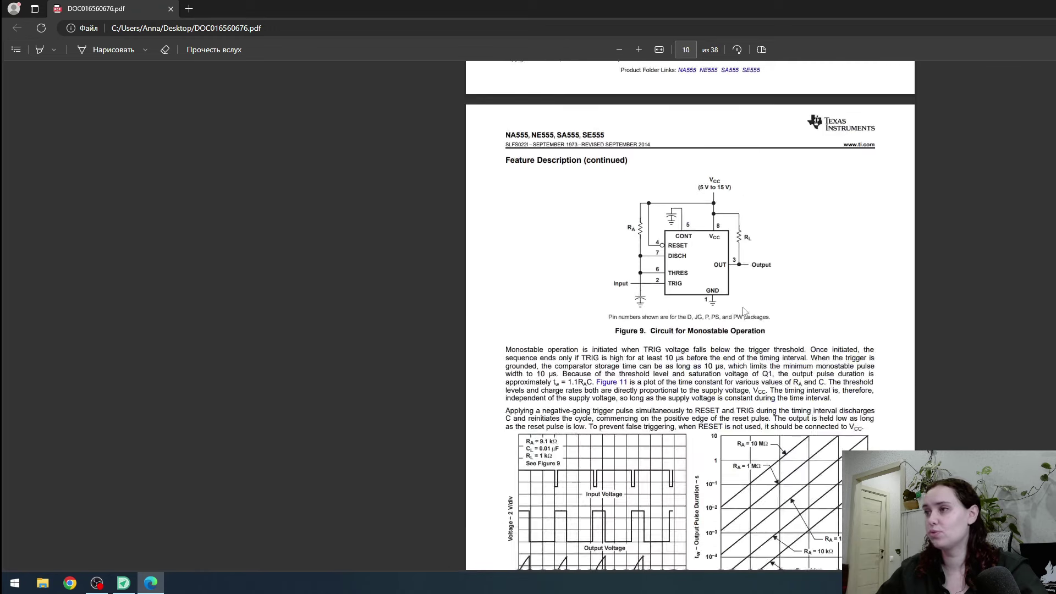
{"action": "scroll", "coordinate": [743, 312], "scroll_direction": "down", "scroll_amount": 2}
{"action": "scroll", "coordinate": [743, 312], "scroll_direction": "up", "scroll_amount": 2}
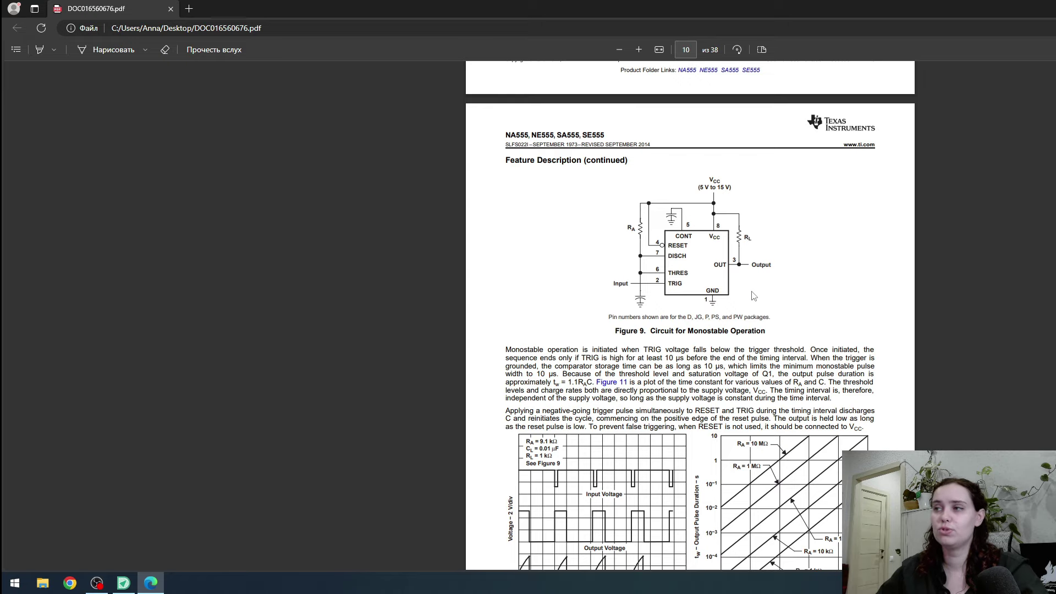
{"action": "scroll", "coordinate": [755, 282], "scroll_direction": "down", "scroll_amount": 20}
{"action": "scroll", "coordinate": [755, 282], "scroll_direction": "down", "scroll_amount": 10}
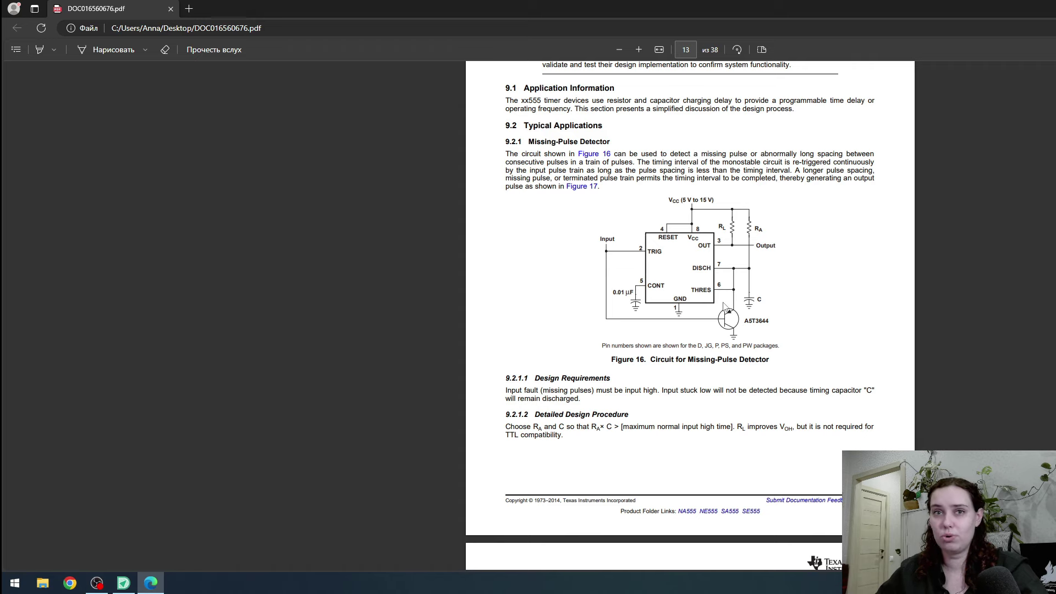
{"action": "scroll", "coordinate": [653, 297], "scroll_direction": "up", "scroll_amount": 15}
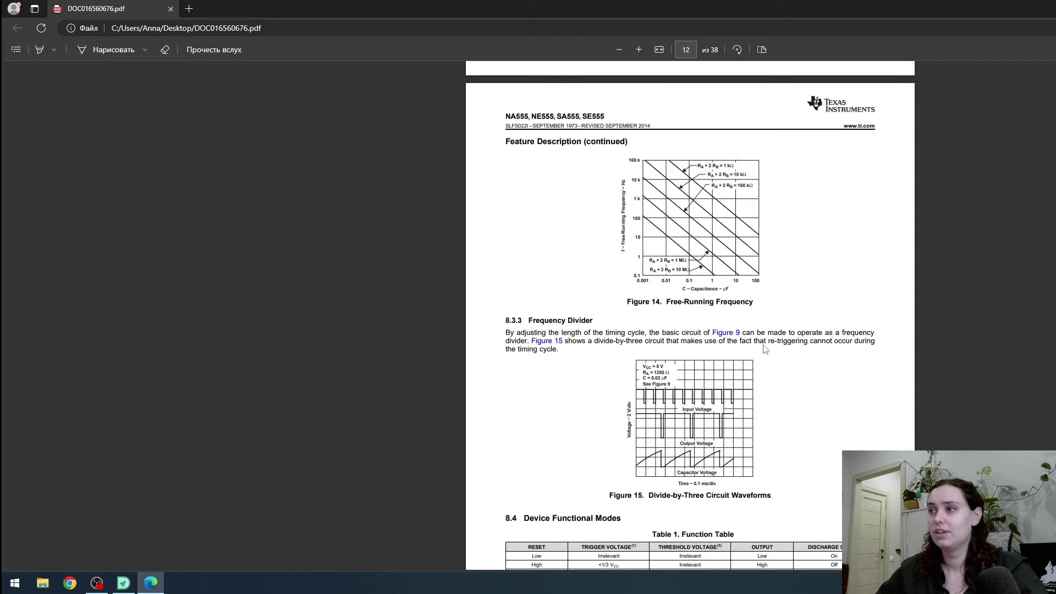
{"action": "scroll", "coordinate": [764, 350], "scroll_direction": "up", "scroll_amount": 12}
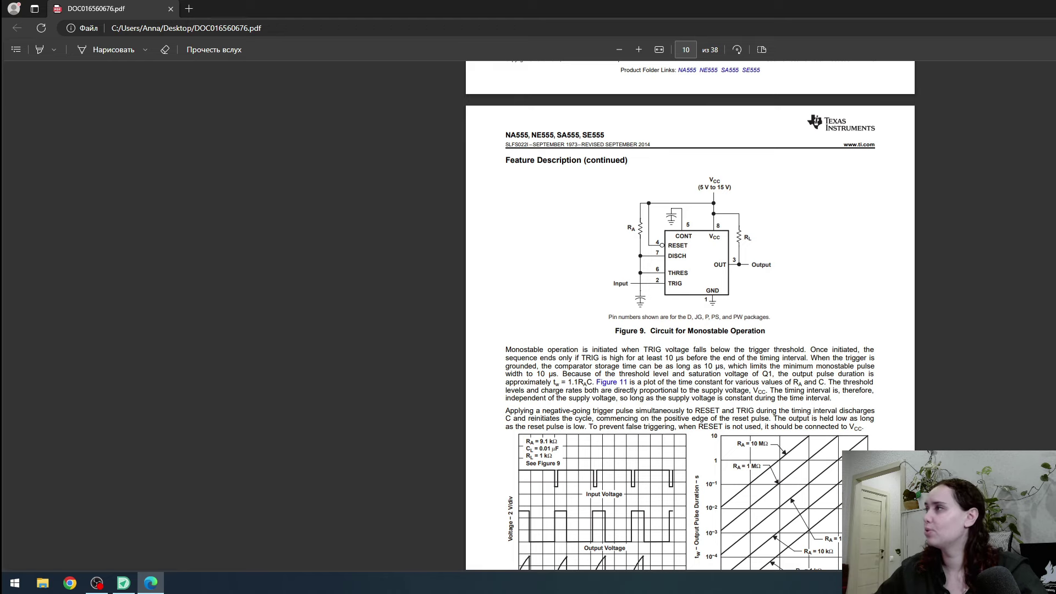
- Switch back to Delta Design and draw the symbol body as a rectangle about 15 × 15 mm centred on the origin
{"action": "key", "text": "alt+Tab"}
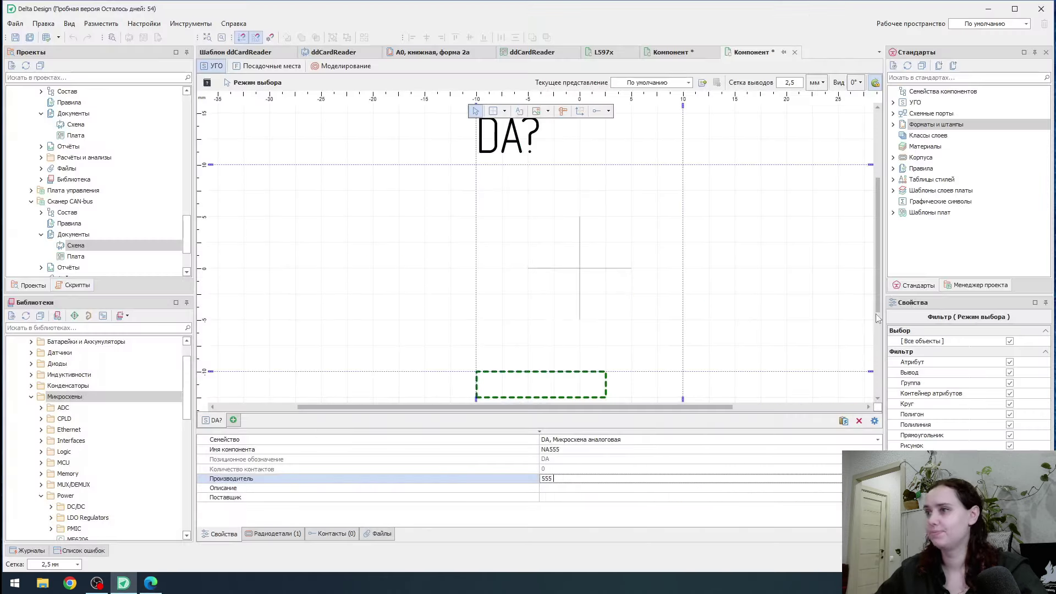
{"action": "left_click", "coordinate": [498, 110]}
{"action": "left_click", "coordinate": [501, 190]}
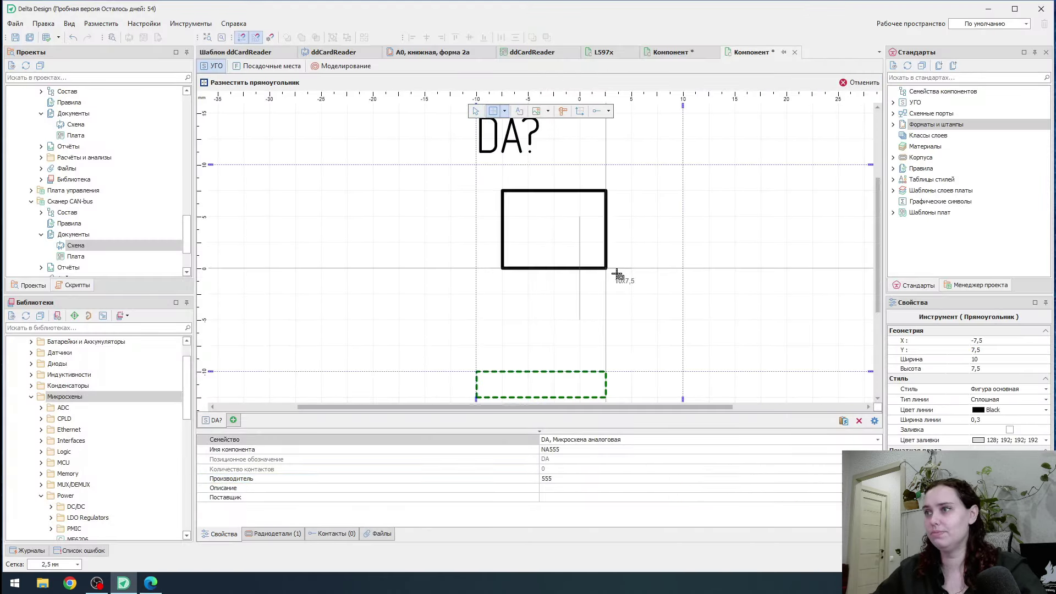
{"action": "left_click", "coordinate": [659, 345]}
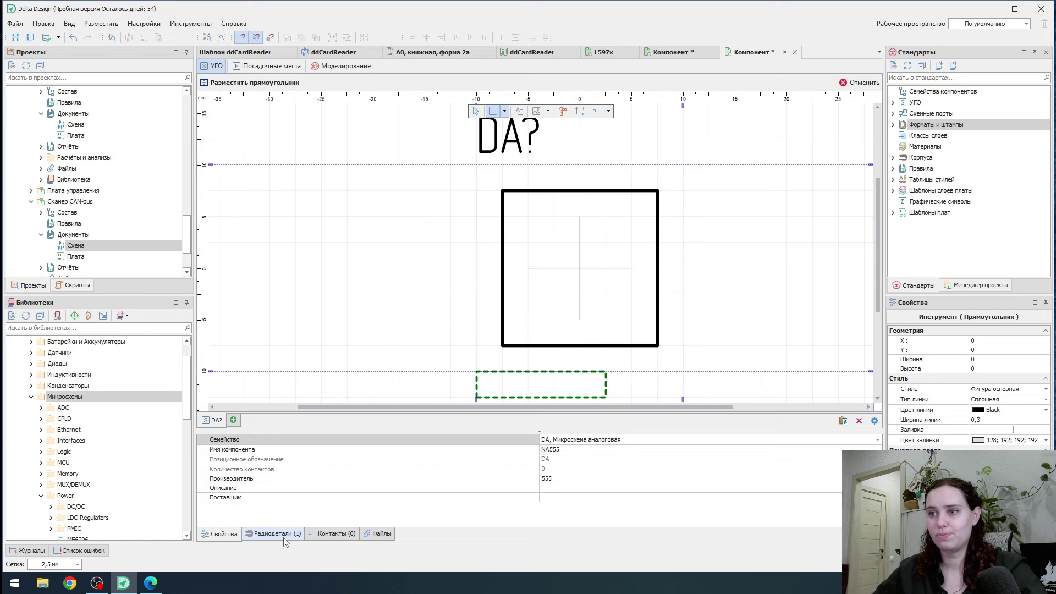
- Add contact 1 and place its pin on the bottom edge of the symbol body, near the right corner
{"action": "left_click", "coordinate": [331, 533]}
{"action": "left_click", "coordinate": [204, 441]}
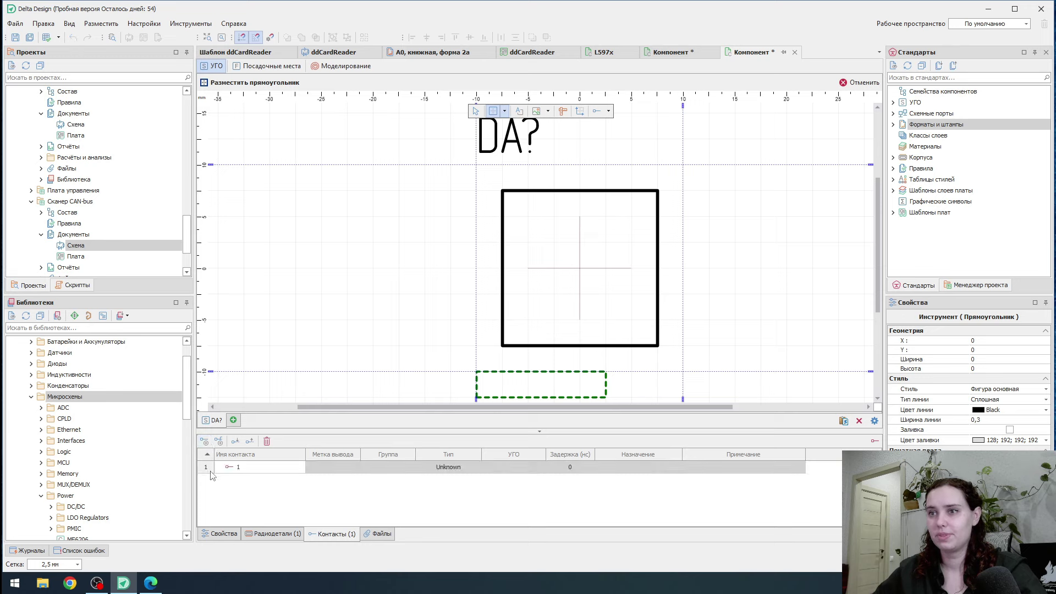
{"action": "right_click", "coordinate": [227, 467]}
{"action": "left_click", "coordinate": [258, 474]}
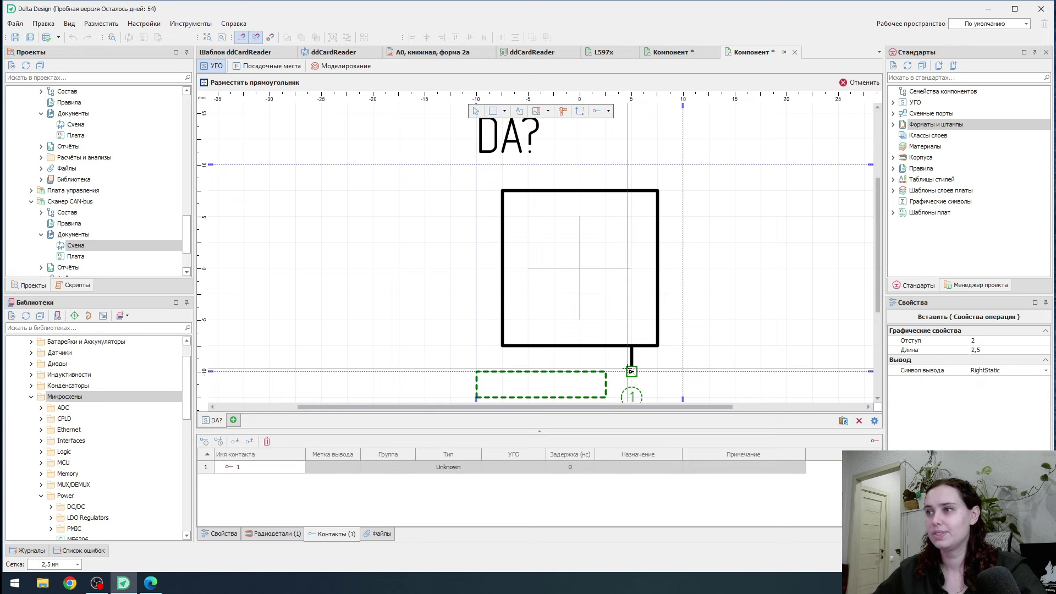
{"action": "left_click", "coordinate": [630, 371]}
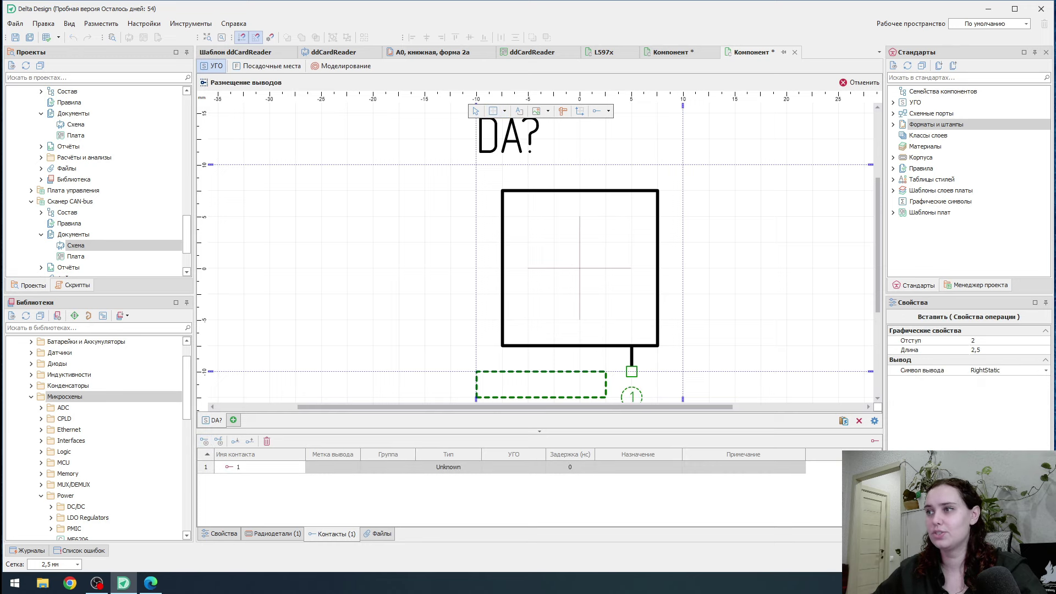
- Add contact 2 and place its pin on the left edge of the symbol body, near the bottom corner
{"action": "left_click", "coordinate": [204, 441]}
{"action": "right_click", "coordinate": [230, 481]}
{"action": "left_click", "coordinate": [263, 486]}
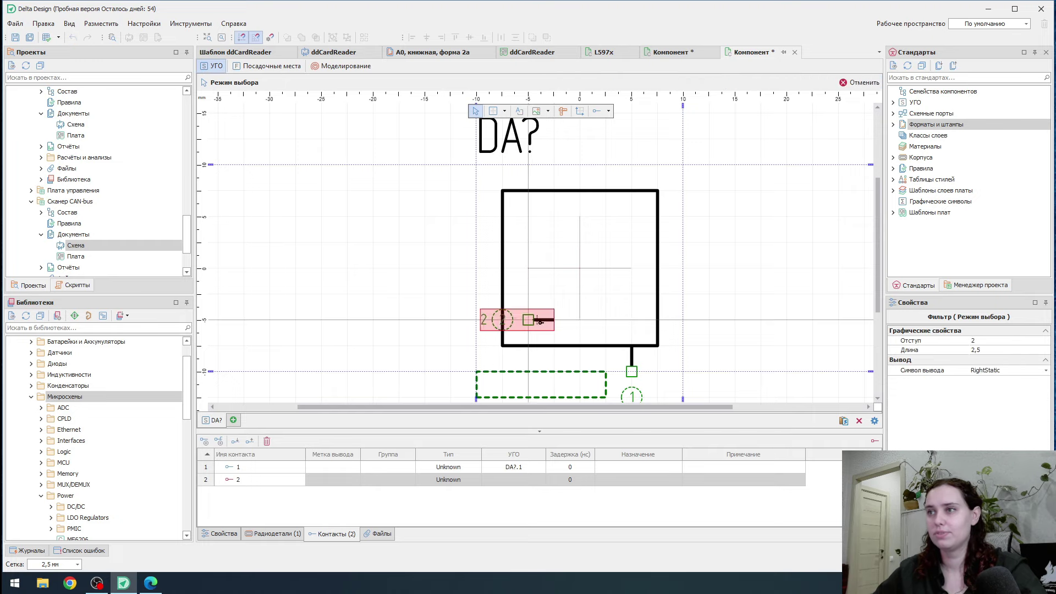
{"action": "left_click", "coordinate": [476, 320]}
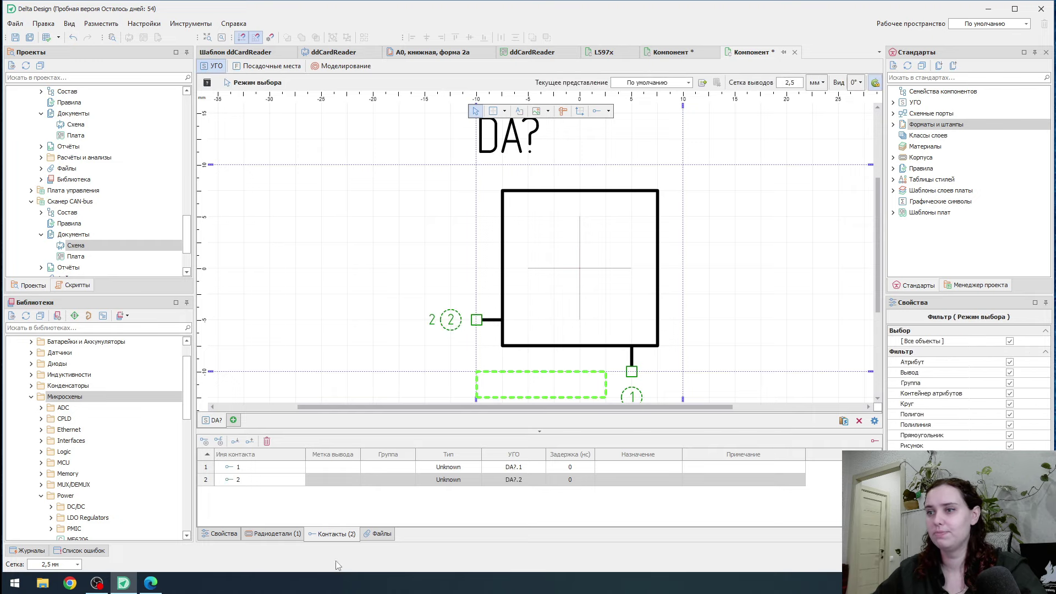
- Check the circuit figure in the datasheet, then add contact 3 and place its pin on the upper half of the body's right edge
{"action": "left_click", "coordinate": [150, 583]}
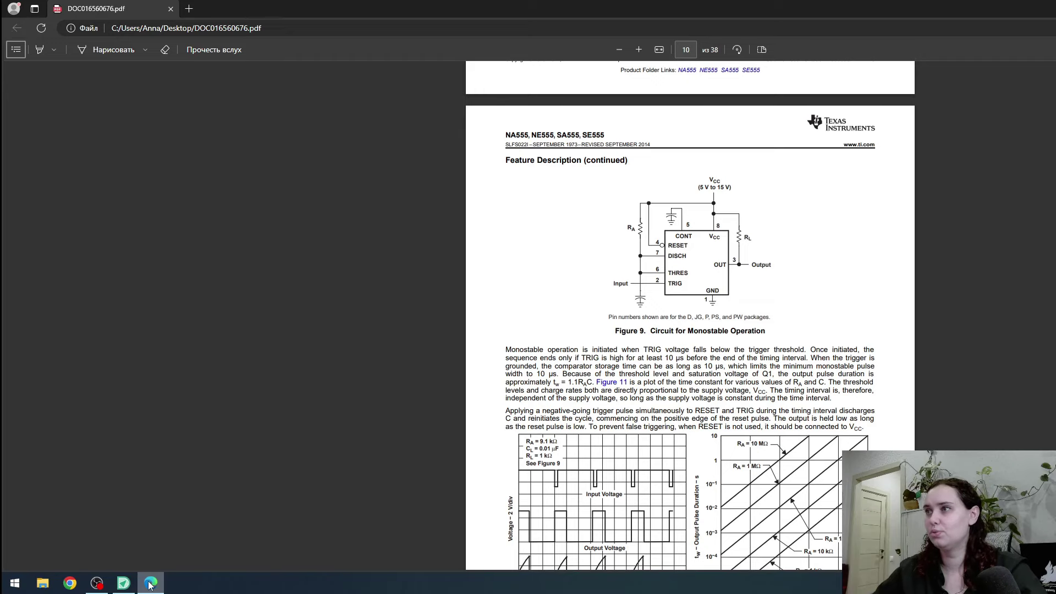
{"action": "left_click", "coordinate": [150, 582]}
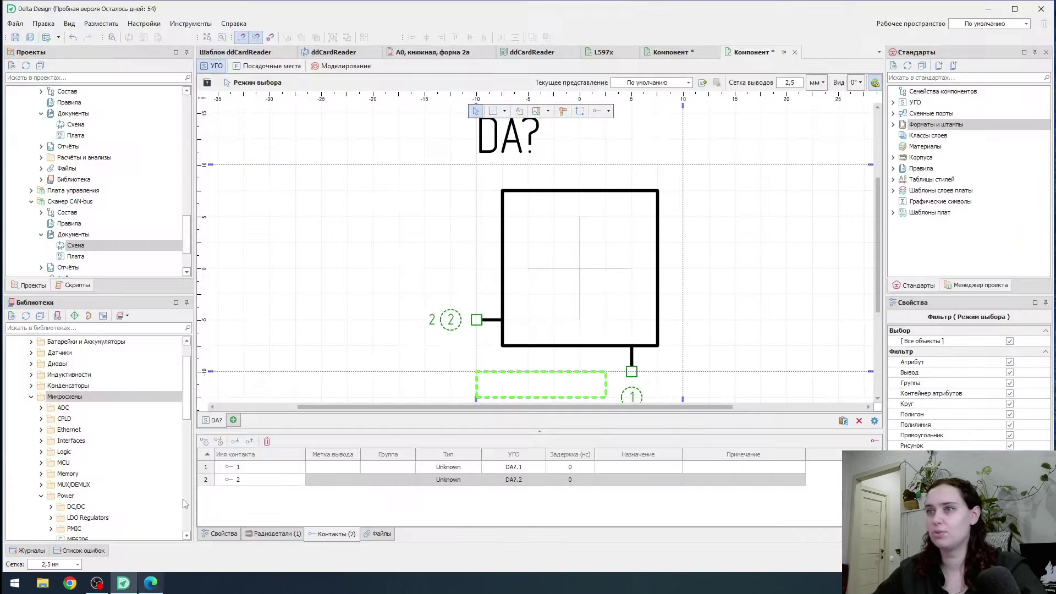
{"action": "left_click", "coordinate": [204, 441]}
{"action": "right_click", "coordinate": [226, 493]}
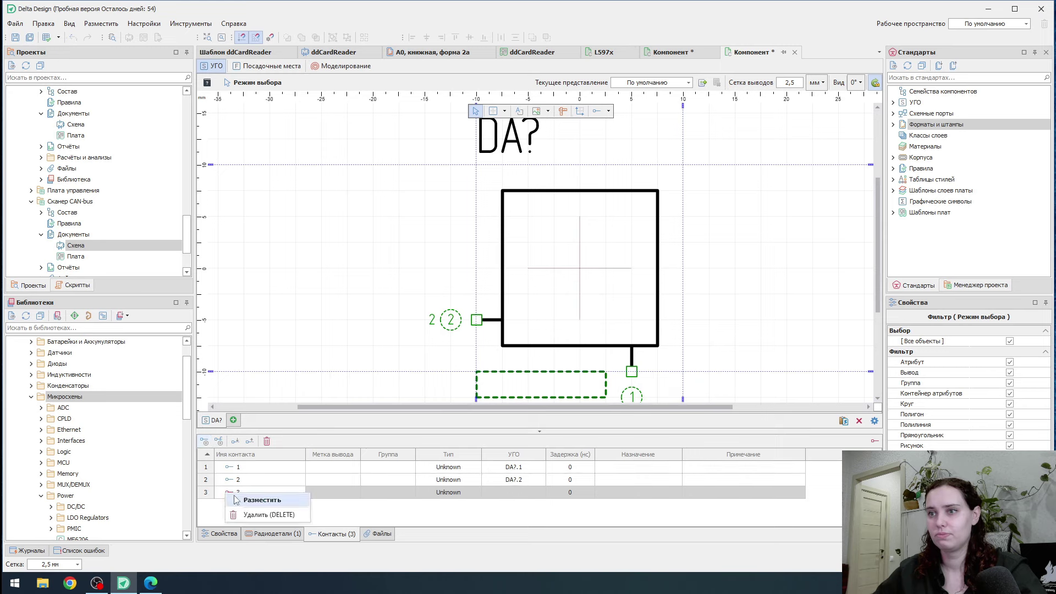
{"action": "left_click", "coordinate": [242, 499]}
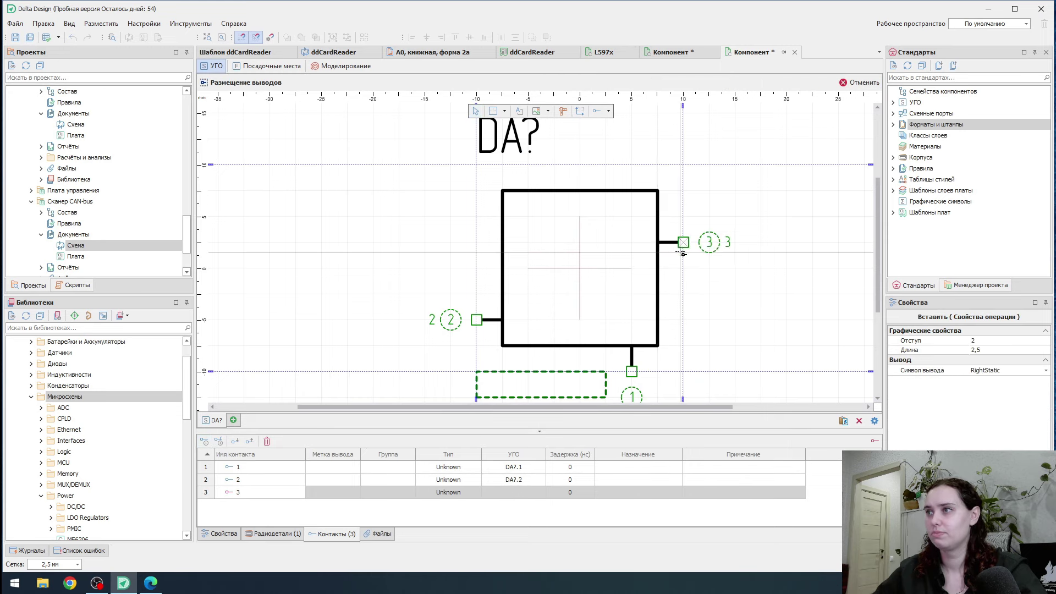
{"action": "left_click", "coordinate": [681, 248]}
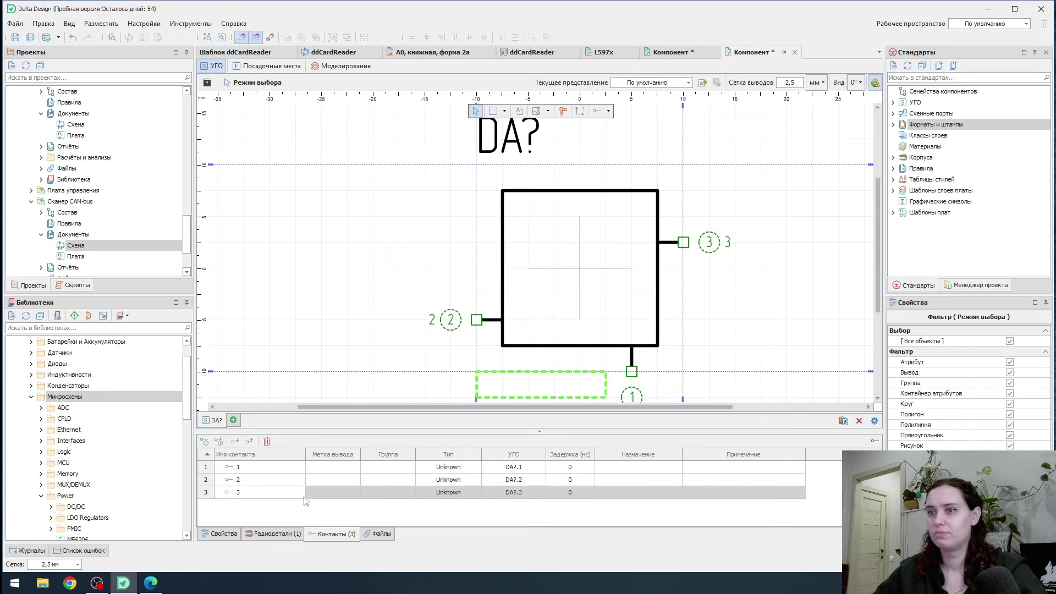
- Add contact 4, place its pin near the top of the body's left edge, and recheck the pin layout in the datasheet
{"action": "left_click", "coordinate": [205, 442]}
{"action": "right_click", "coordinate": [227, 504]}
{"action": "left_click", "coordinate": [243, 510]}
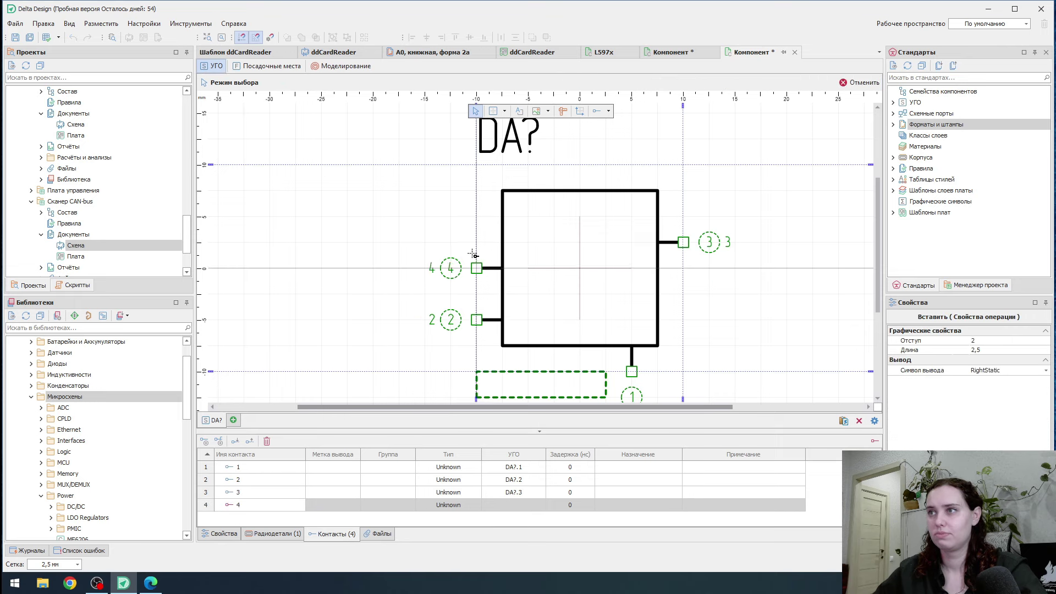
{"action": "left_click", "coordinate": [490, 215]}
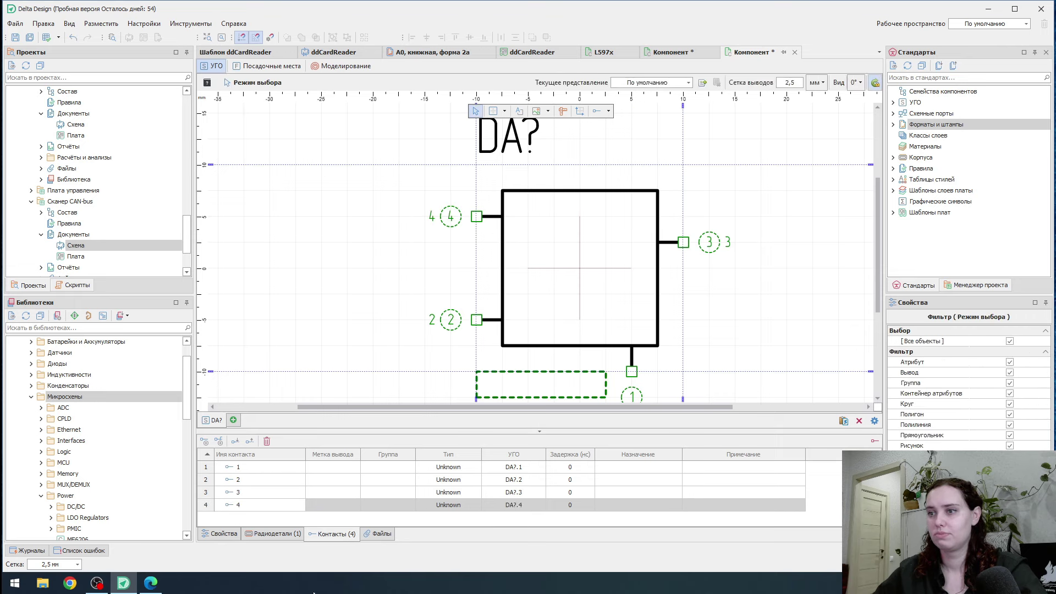
{"action": "left_click", "coordinate": [160, 587]}
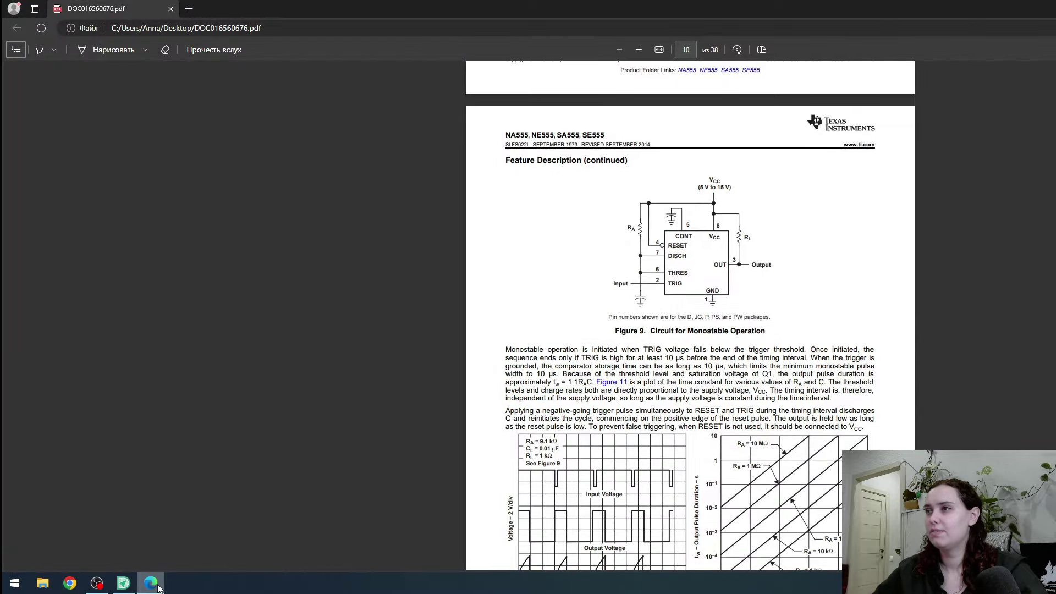
{"action": "left_click", "coordinate": [158, 587]}
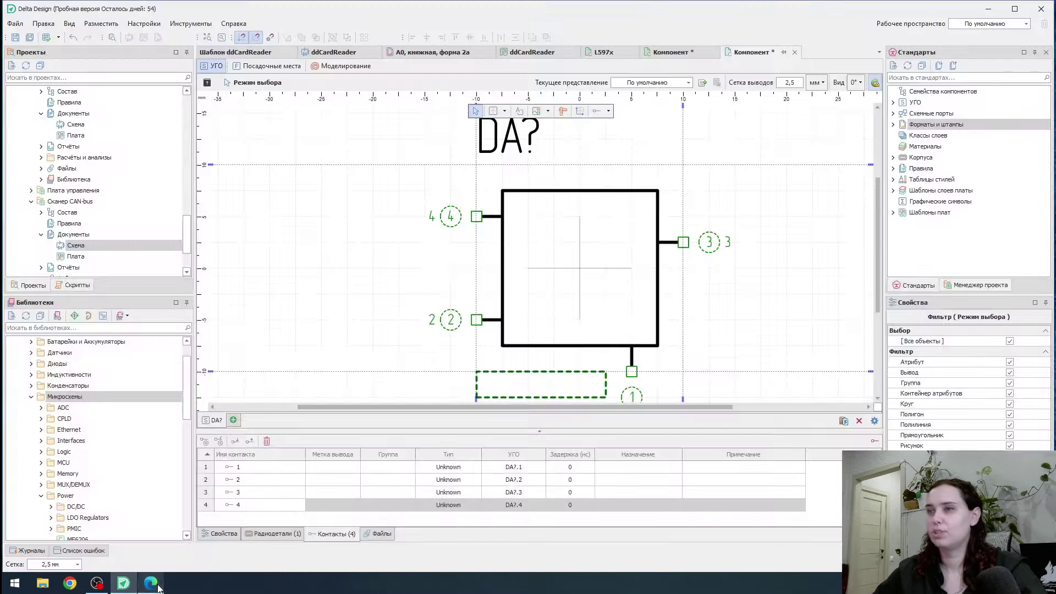
- Add contact 5, check its position in the datasheet circuit figure, and place its pin on the body's top edge near the left corner
{"action": "left_click", "coordinate": [205, 442]}
{"action": "right_click", "coordinate": [230, 516]}
{"action": "left_click", "coordinate": [257, 521]}
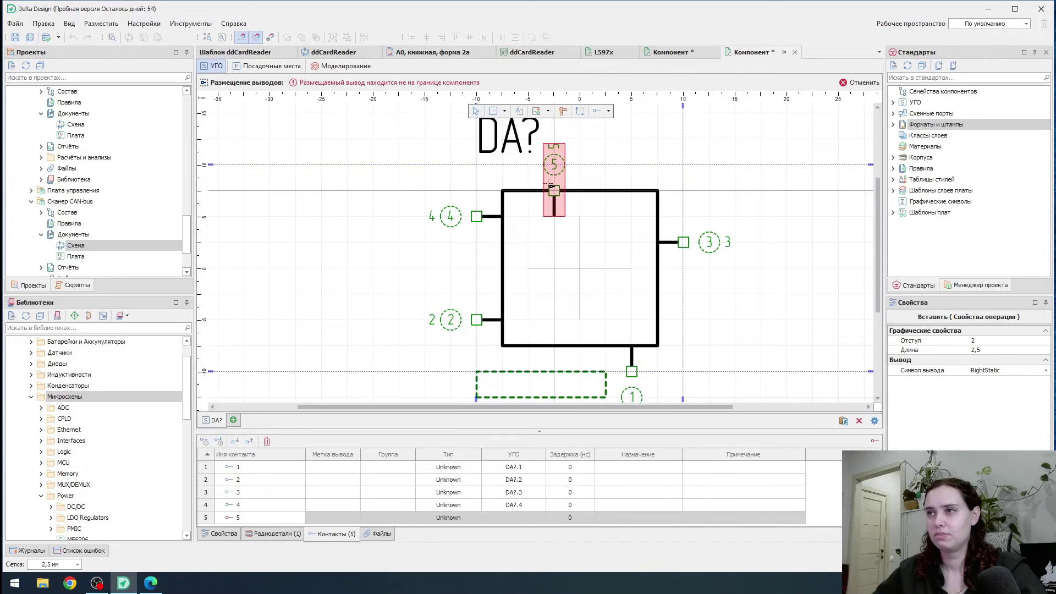
{"action": "left_click", "coordinate": [157, 586]}
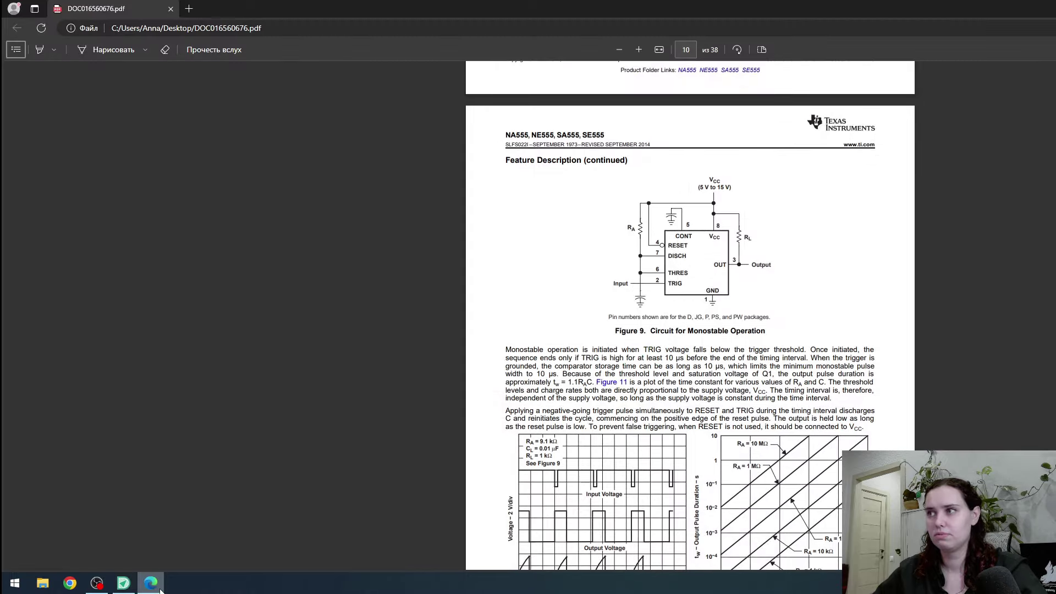
{"action": "left_click", "coordinate": [160, 587]}
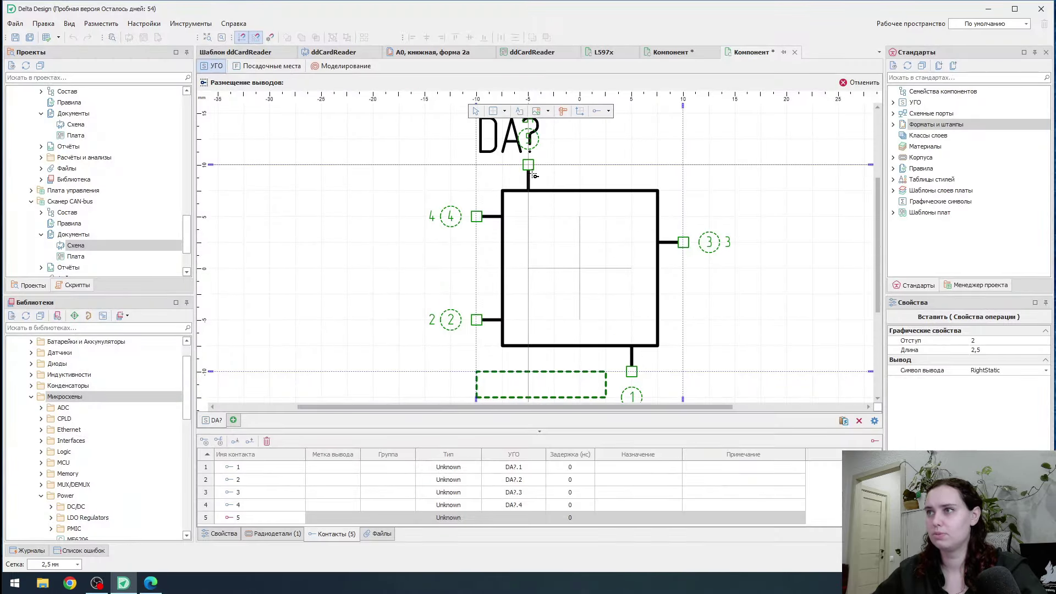
{"action": "left_click", "coordinate": [530, 190]}
{"action": "key", "text": "Escape"}
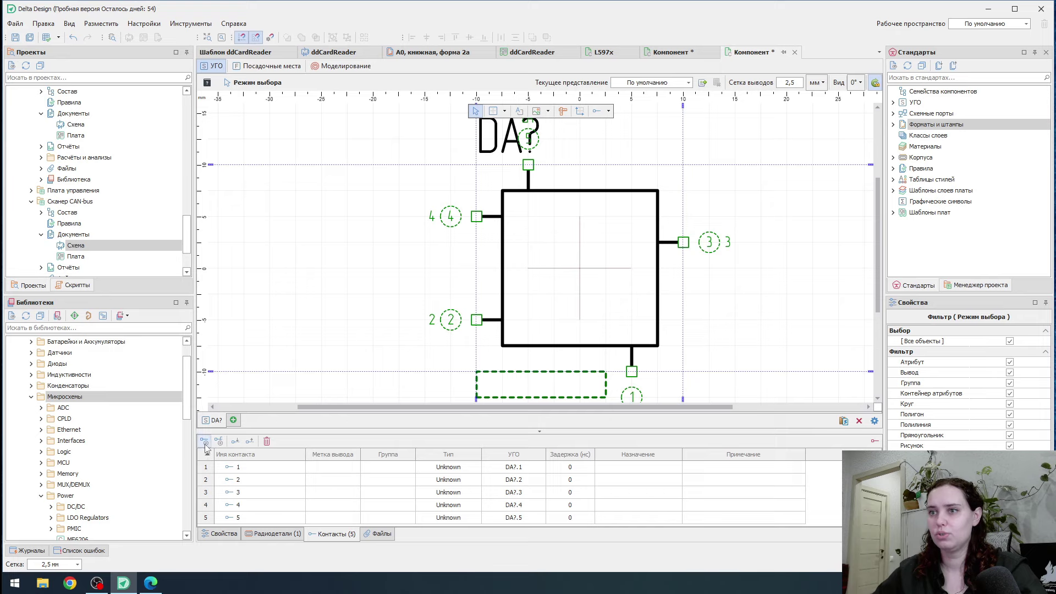
- Add contact 6 and place its pin on the body's left edge, directly above pin 2
{"action": "right_click", "coordinate": [236, 518]}
{"action": "left_click", "coordinate": [258, 524]}
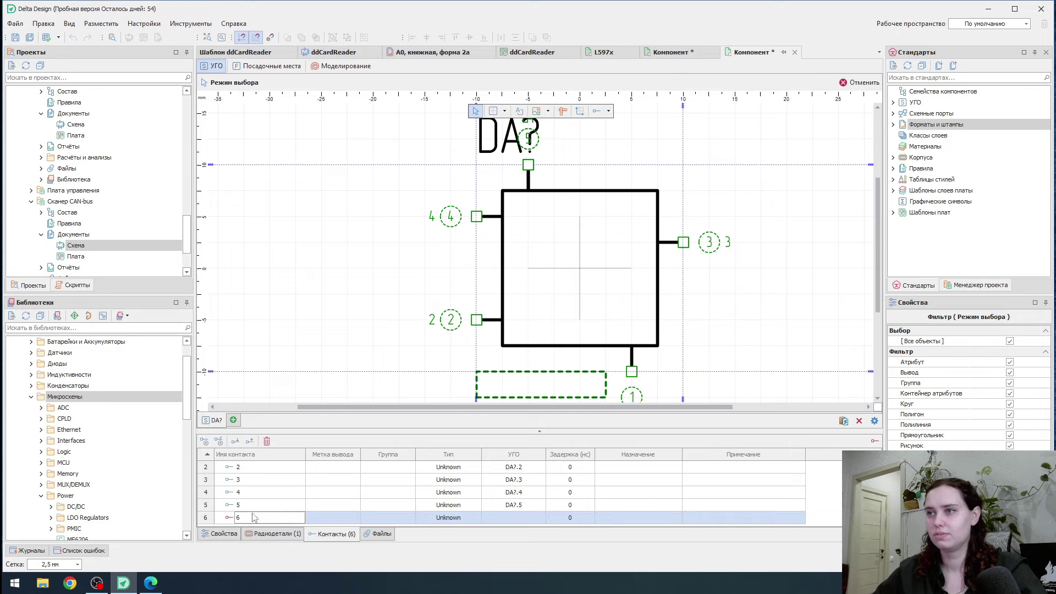
{"action": "left_click", "coordinate": [486, 306]}
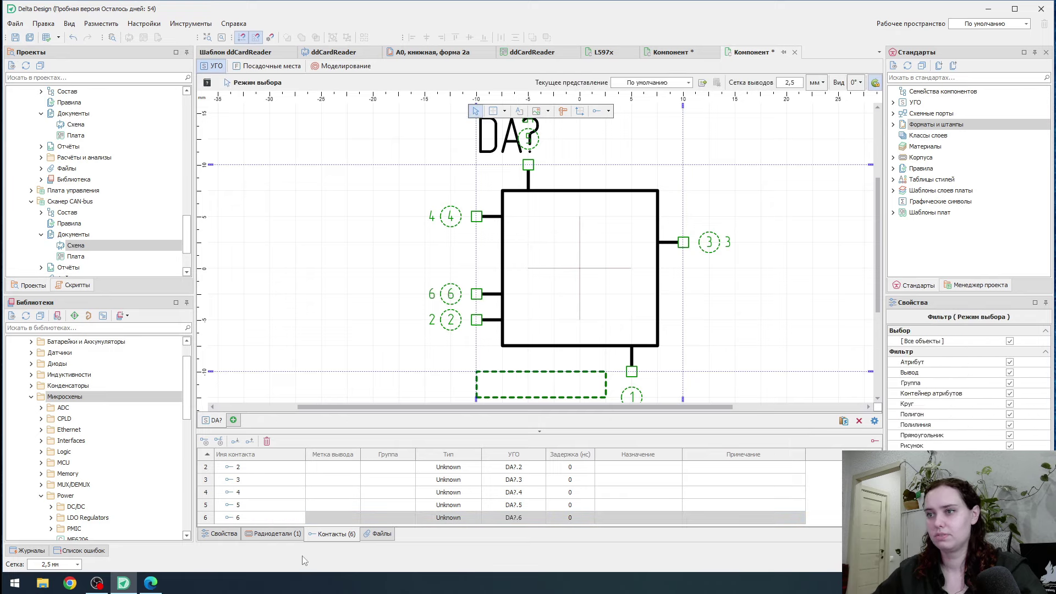
- Recheck the datasheet circuit figure, then add contact 7 and place its pin on the left edge directly below pin 4
{"action": "left_click", "coordinate": [149, 584]}
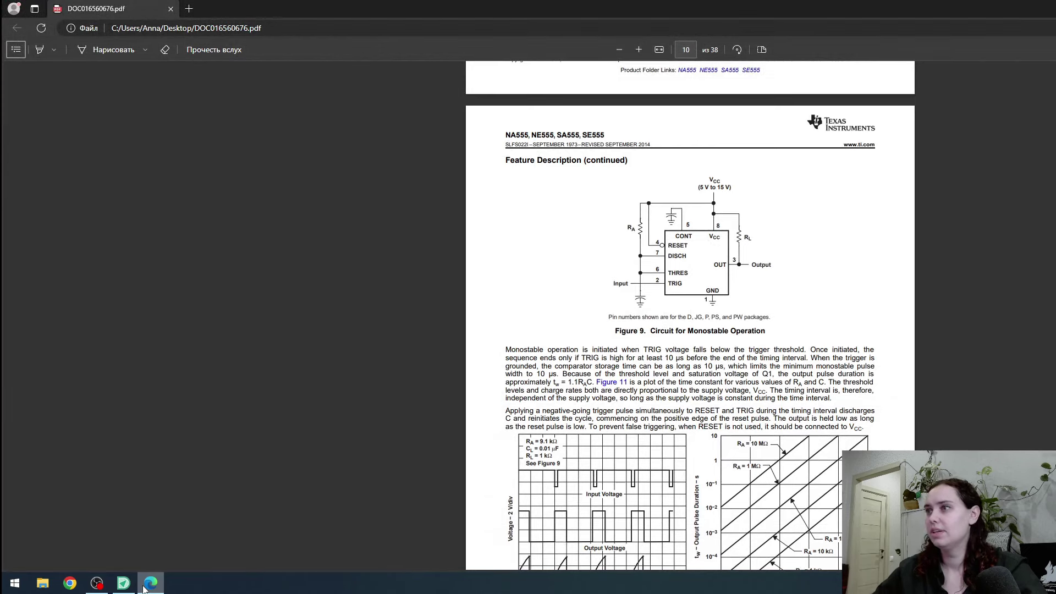
{"action": "left_click", "coordinate": [144, 588]}
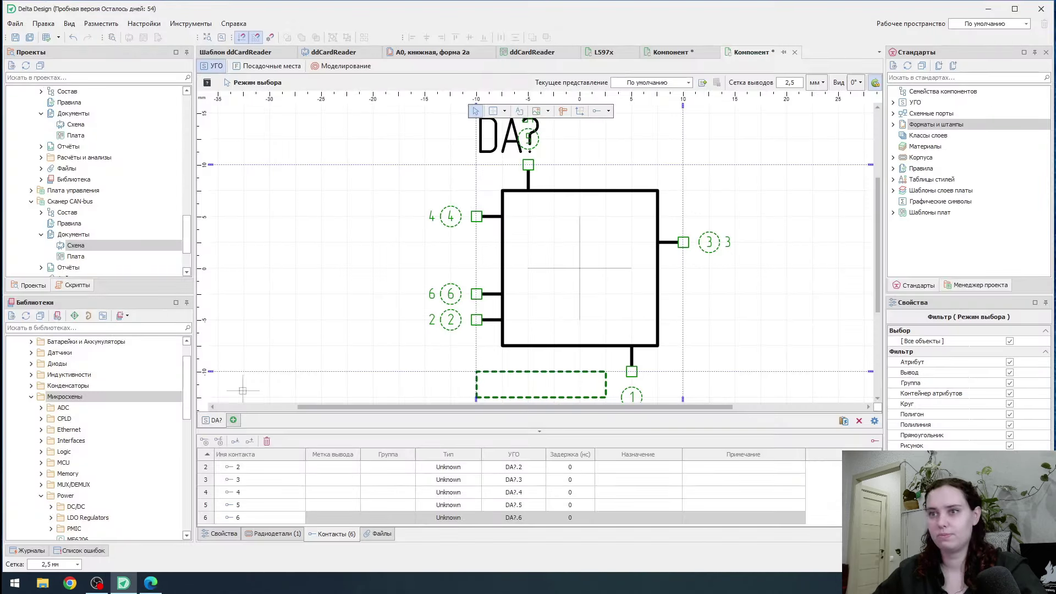
{"action": "right_click", "coordinate": [232, 517]}
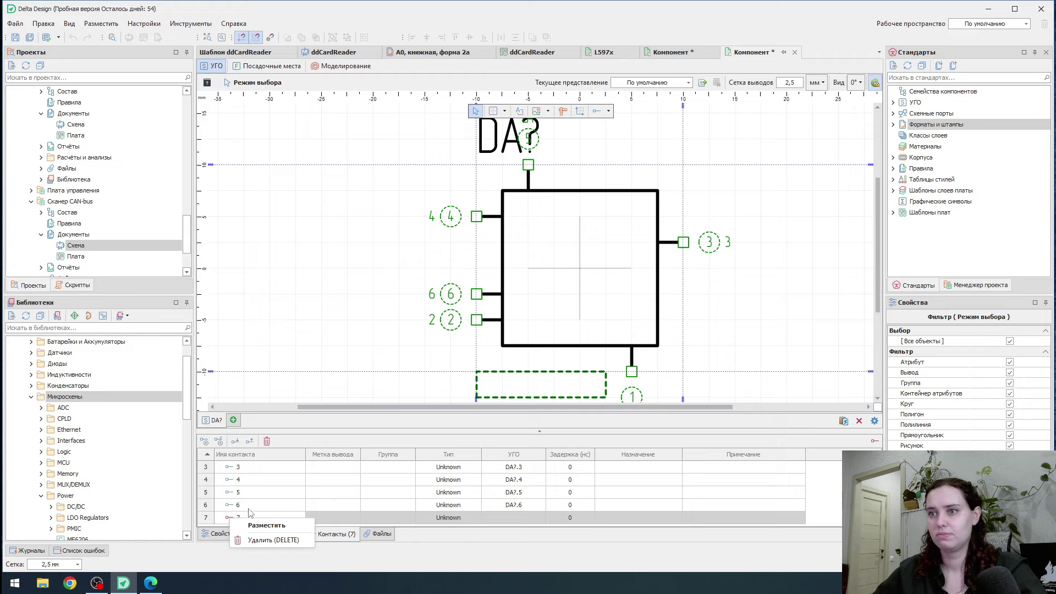
{"action": "left_click", "coordinate": [258, 523]}
{"action": "left_click", "coordinate": [487, 242]}
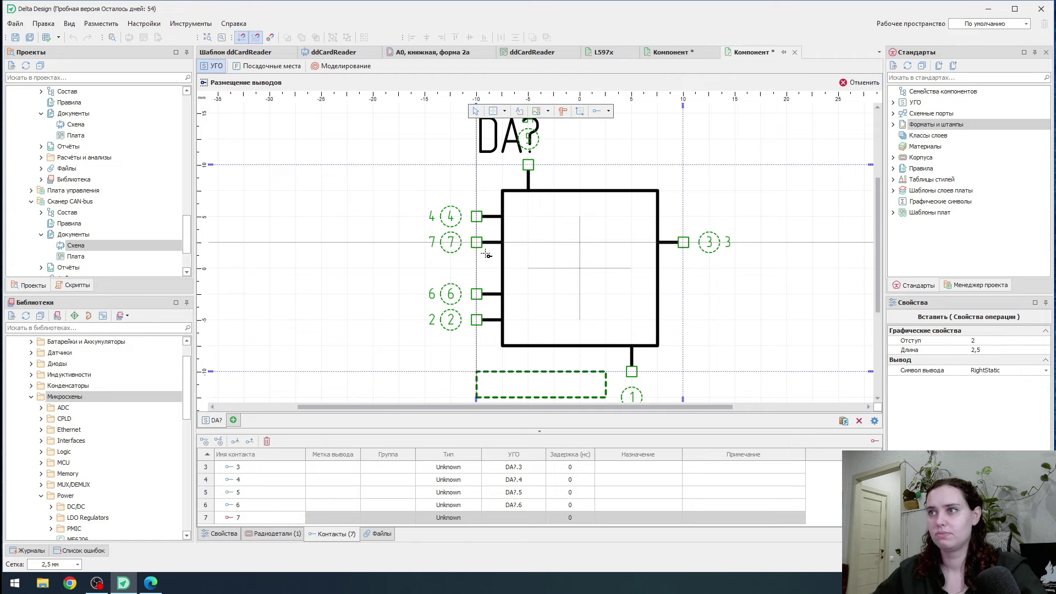
- Add contact 8 and place its pin on the body's top edge near the right corner, in line with pin 1
{"action": "left_click", "coordinate": [206, 443]}
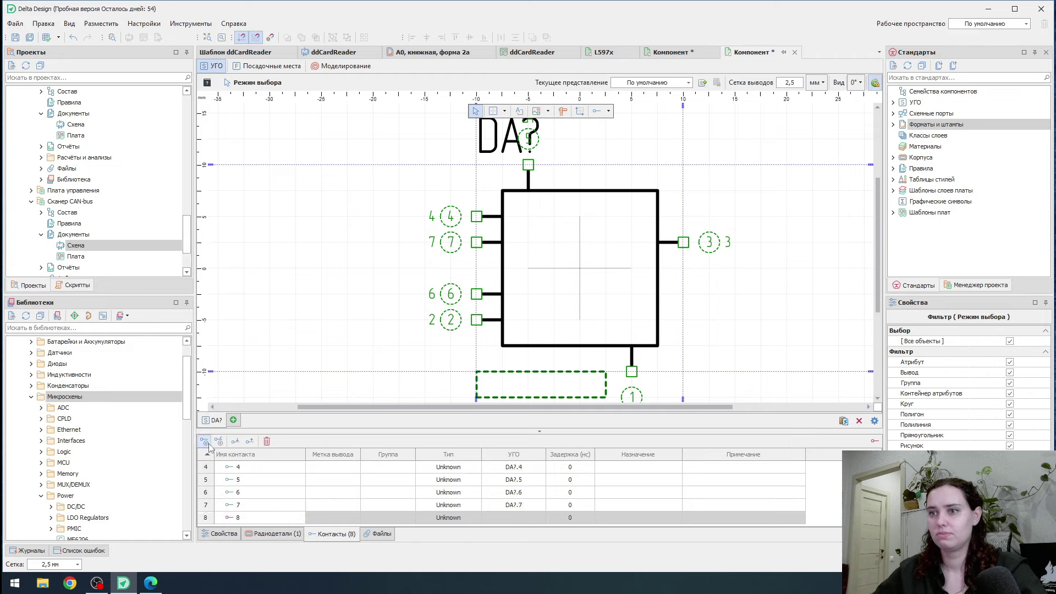
{"action": "right_click", "coordinate": [226, 519]}
{"action": "left_click", "coordinate": [261, 526]}
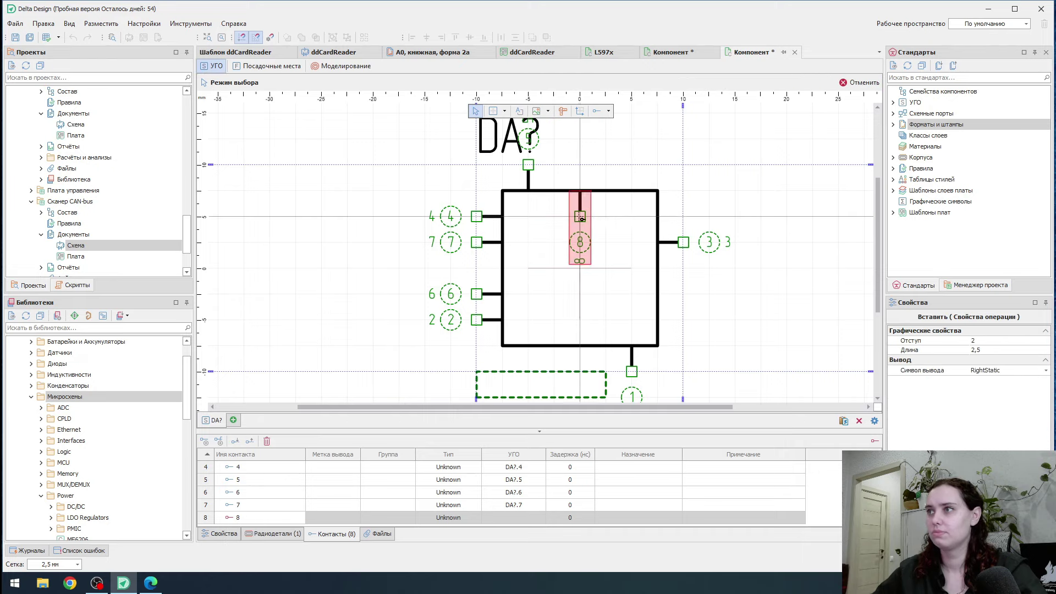
{"action": "left_click", "coordinate": [631, 177]}
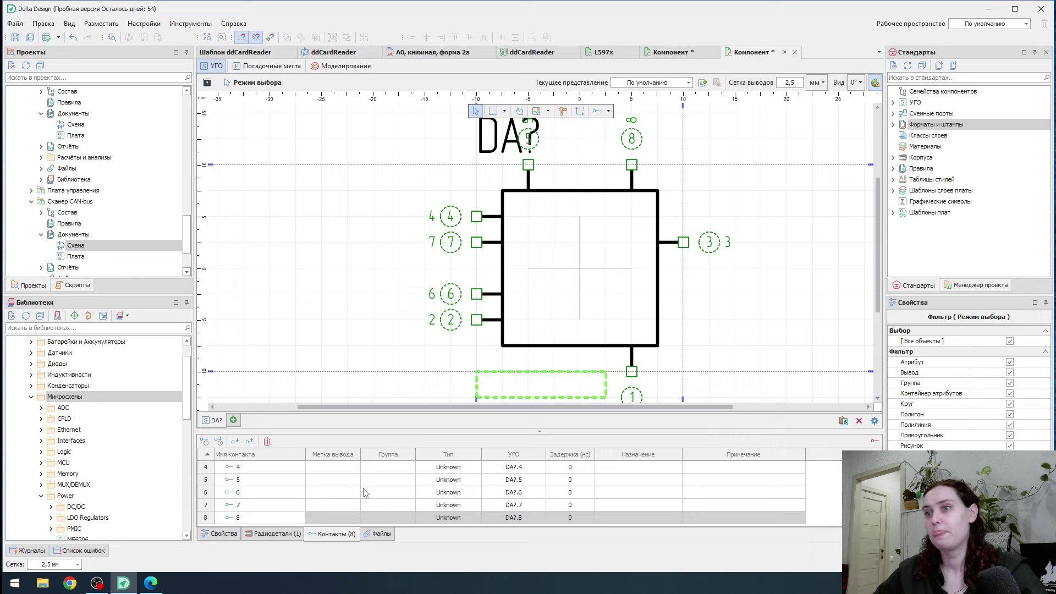
- Set the pin label of contact 1 to GND, checking the pin names in the datasheet figure
{"action": "scroll", "coordinate": [334, 503], "scroll_direction": "up", "scroll_amount": 1}
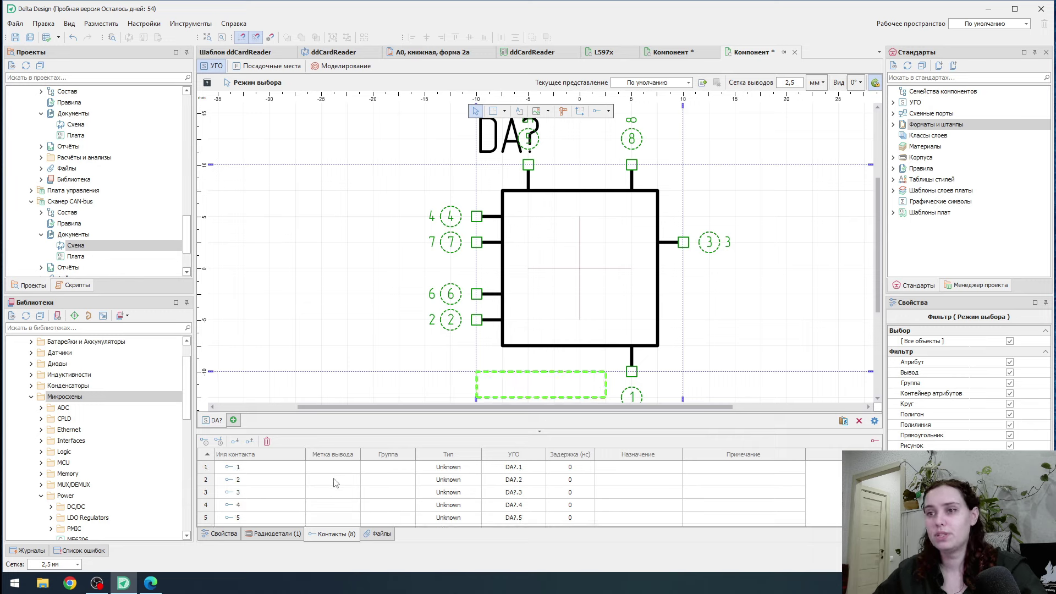
{"action": "double_click", "coordinate": [333, 472]}
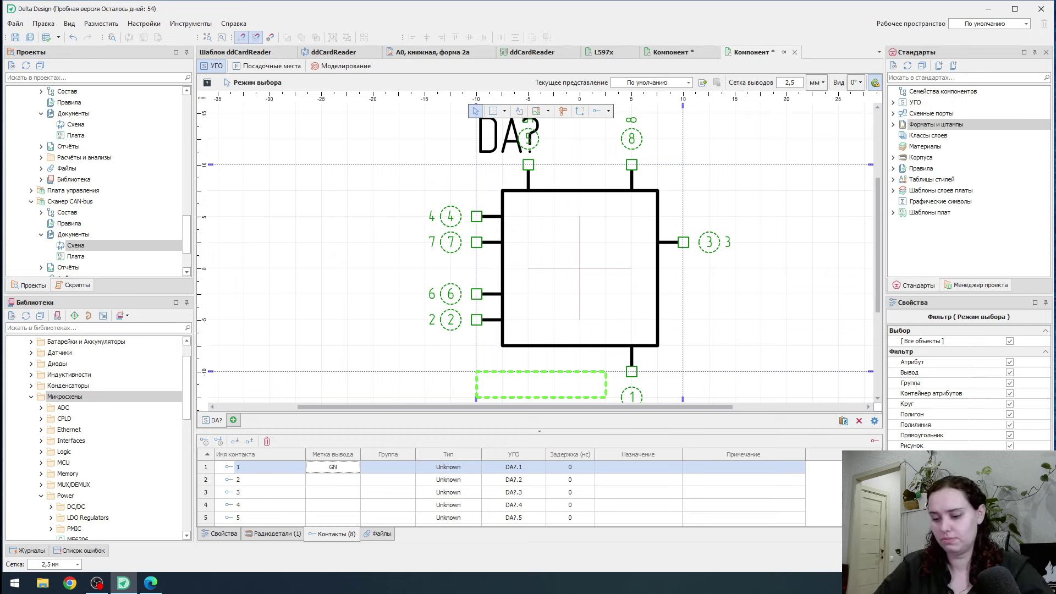
{"action": "left_click", "coordinate": [152, 585]}
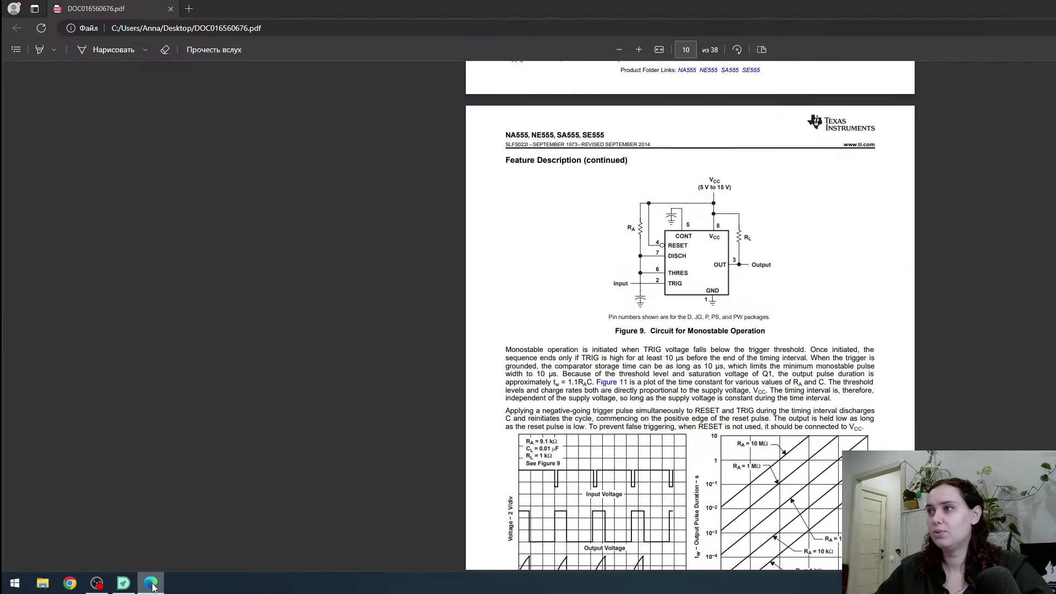
{"action": "left_click", "coordinate": [153, 585]}
{"action": "type", "text": "GND"}
{"action": "key", "text": "Return"}
- Set the pin label of contact 2 to TRIG and move the datasheet window off to the adjacent display
{"action": "double_click", "coordinate": [341, 481]}
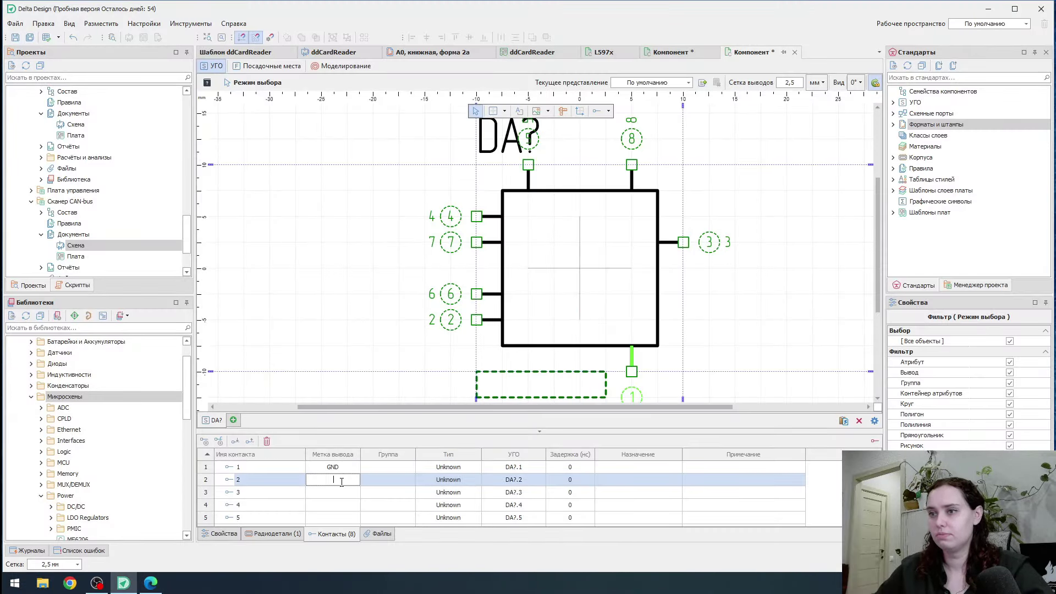
{"action": "type", "text": "TRI"}
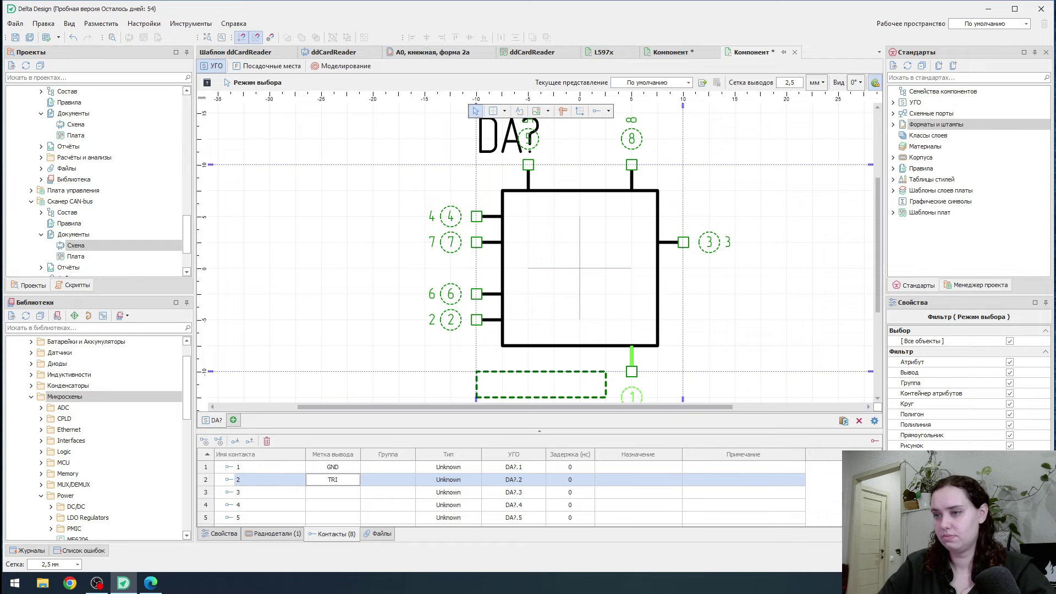
{"action": "type", "text": "G"}
{"action": "key", "text": "Return"}
{"action": "left_click", "coordinate": [152, 585]}
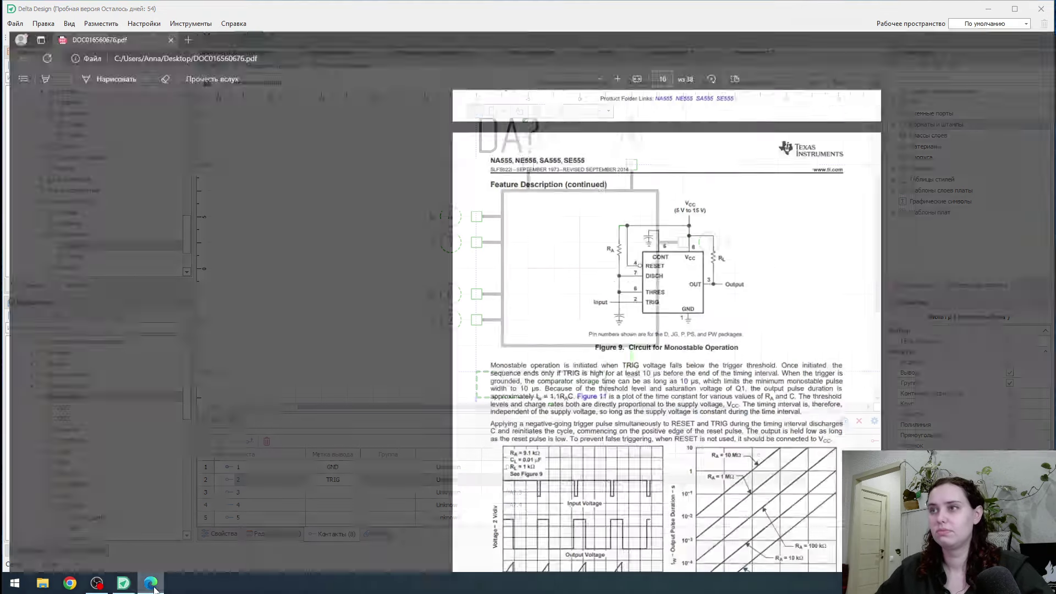
{"action": "left_click_drag", "start_coordinate": [695, 8], "coordinate": [2, 25]}
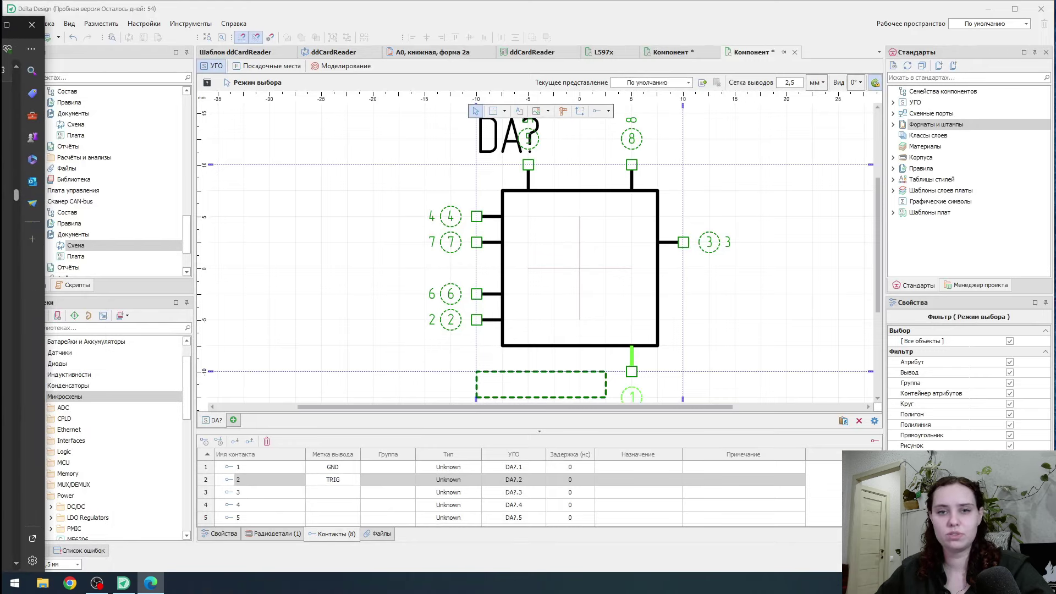
- Set the pin label of contact 3 to OUT and that of contact 4 to RESET
{"action": "left_click", "coordinate": [337, 495]}
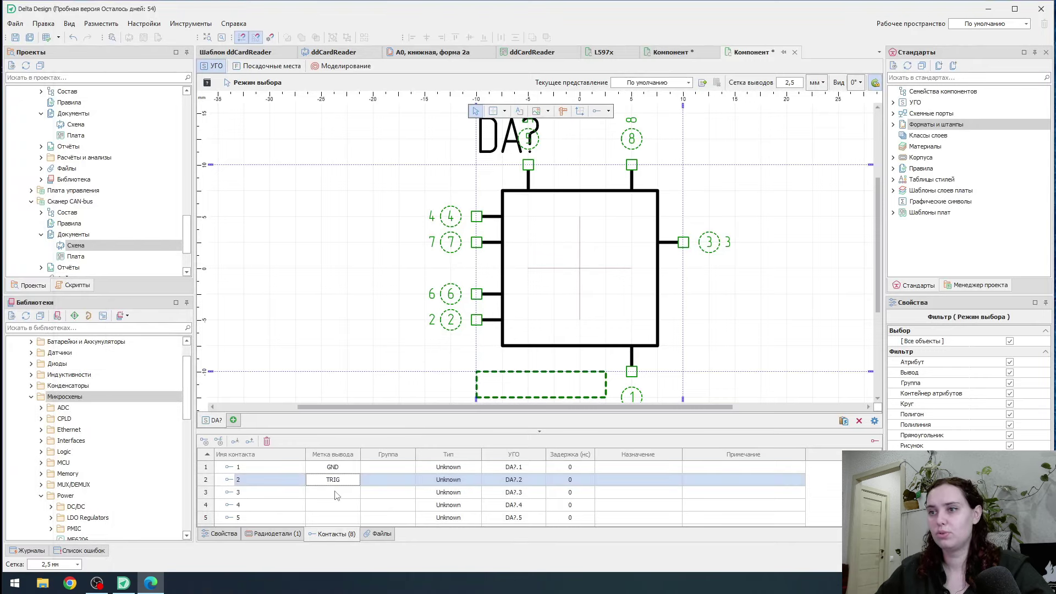
{"action": "left_click", "coordinate": [337, 497]}
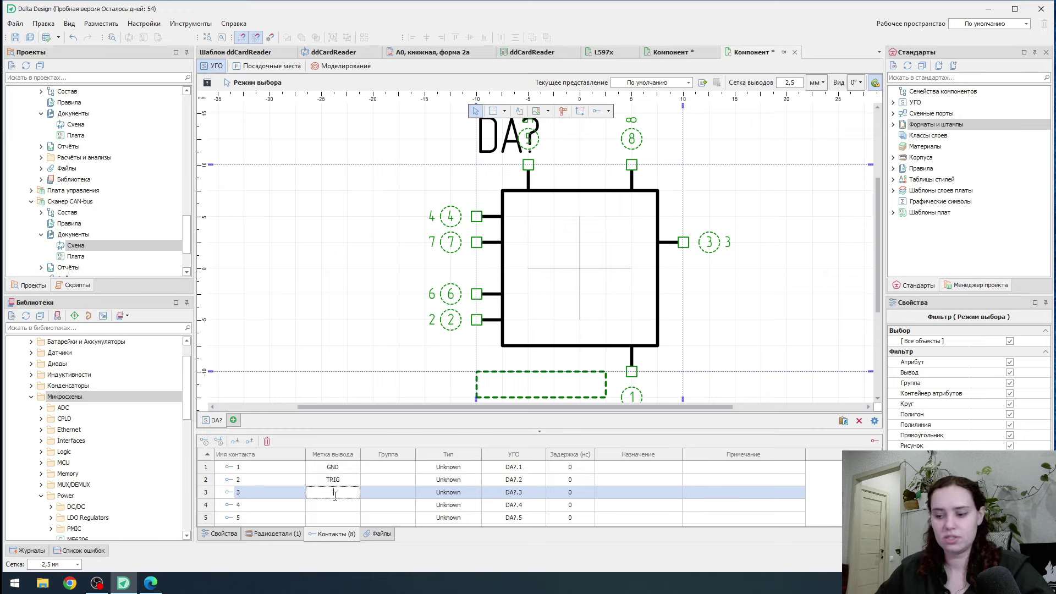
{"action": "type", "text": "OUT"}
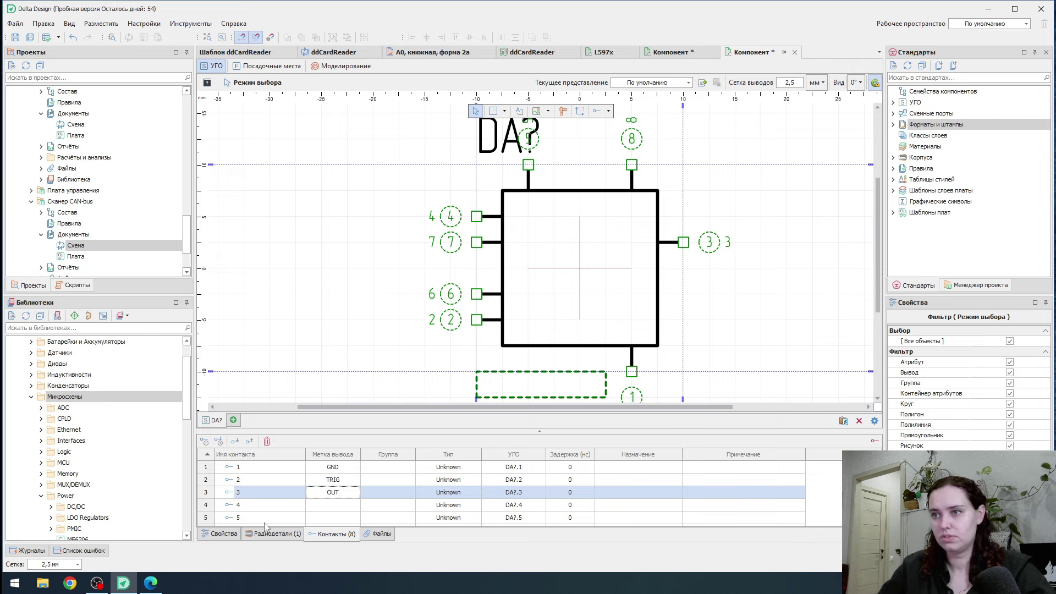
{"action": "left_click", "coordinate": [333, 505]}
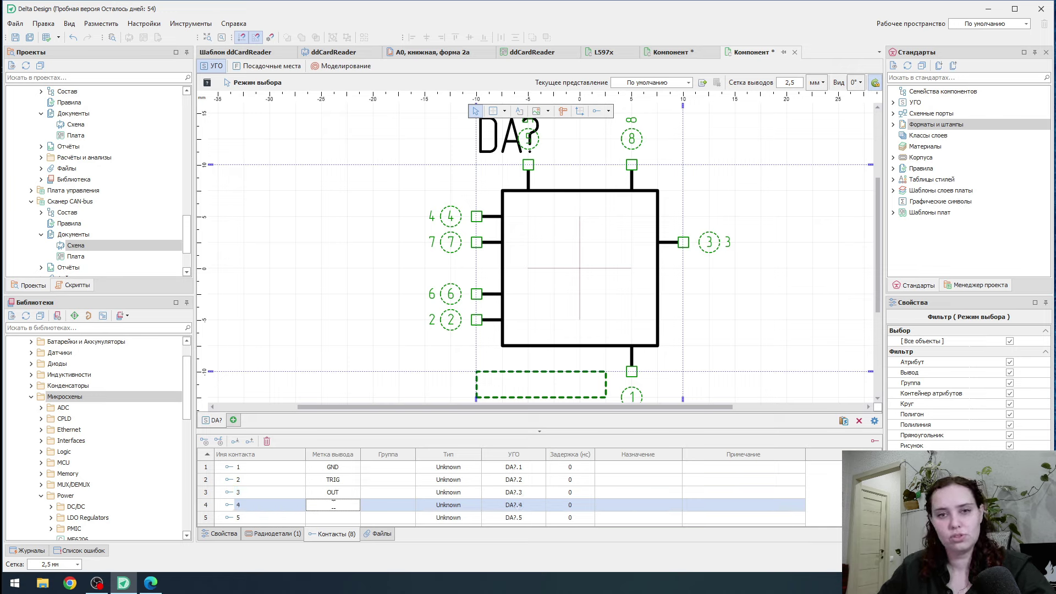
{"action": "type", "text": "RE"}
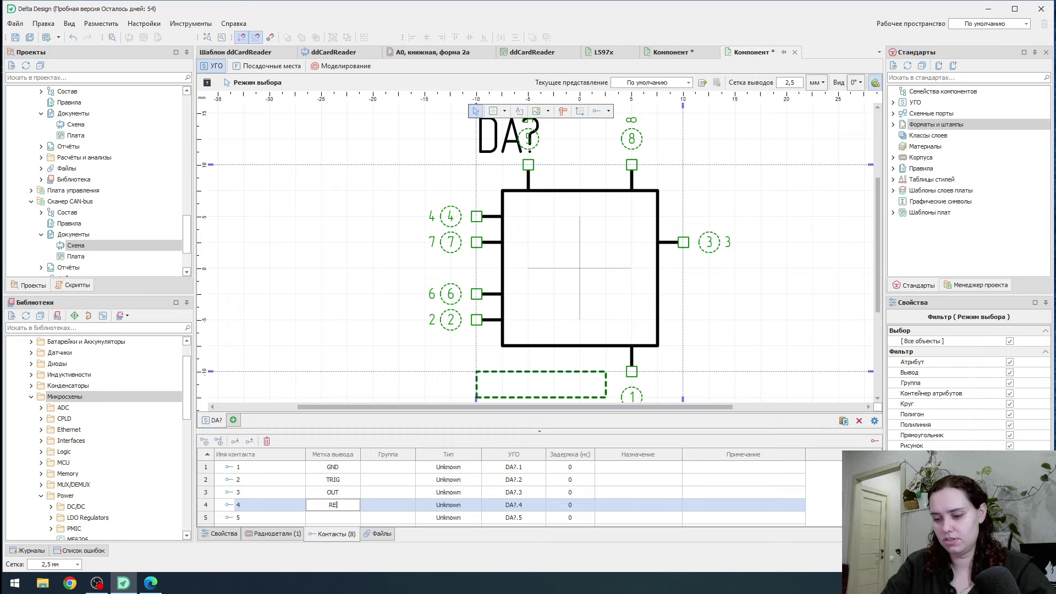
{"action": "type", "text": "SET"}
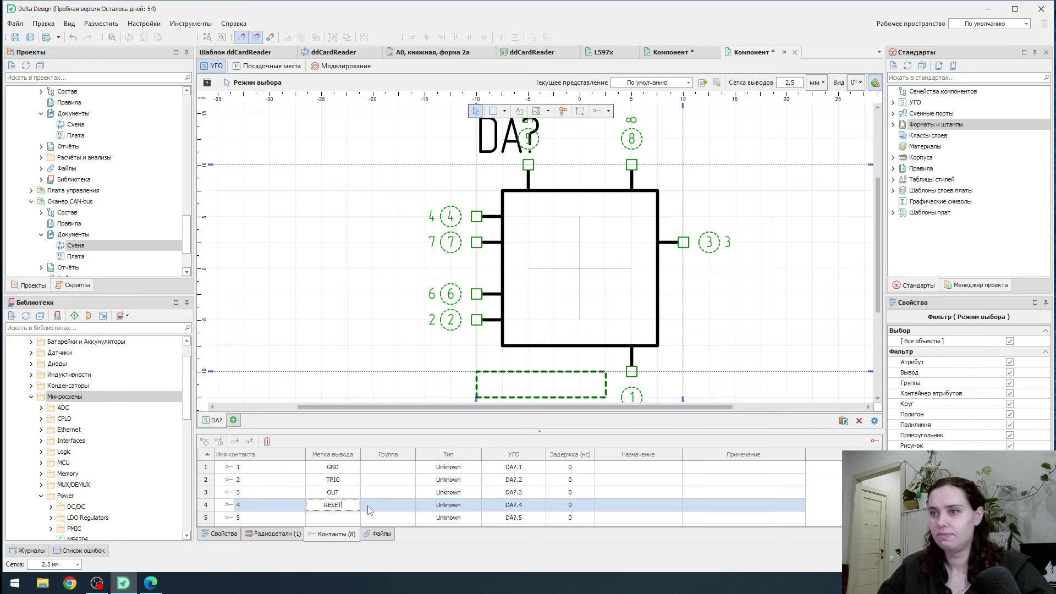
- Set the pin label of contact 5 to COUNT and that of contact 6 to THRES
{"action": "left_click", "coordinate": [344, 518]}
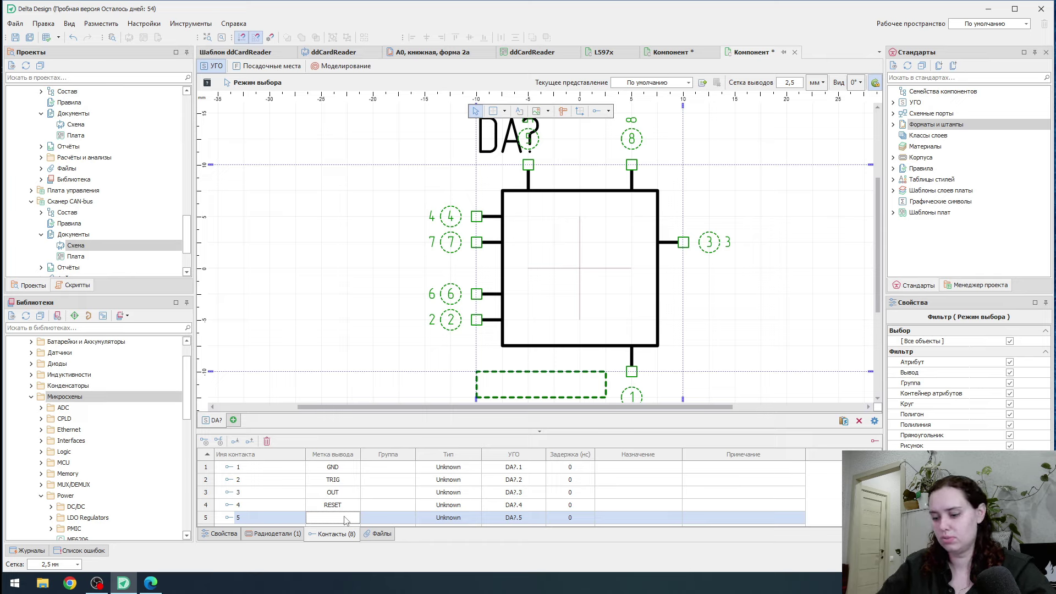
{"action": "type", "text": "COUNT"}
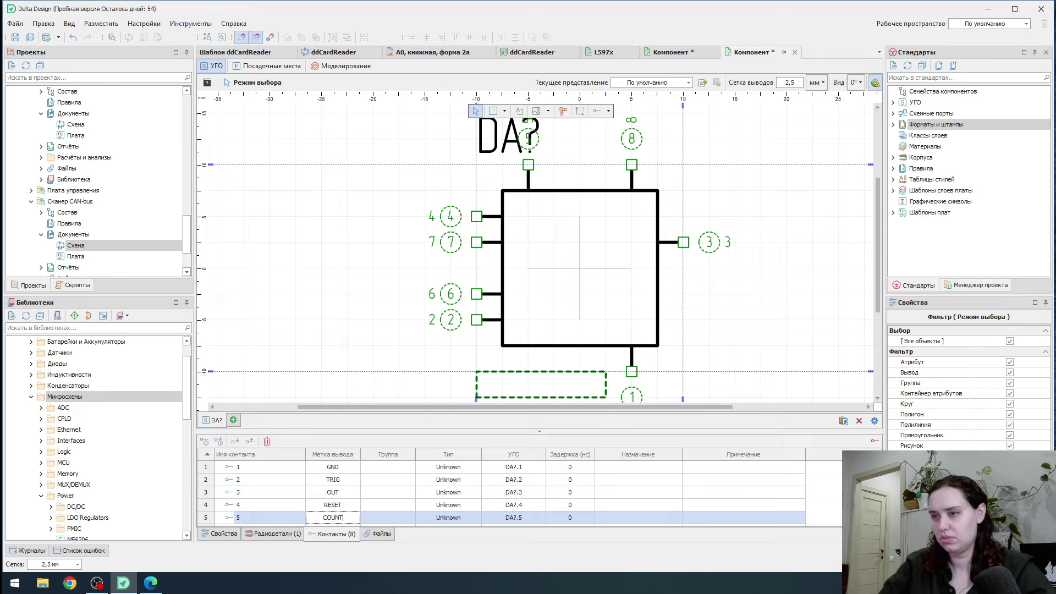
{"action": "key", "text": "Return"}
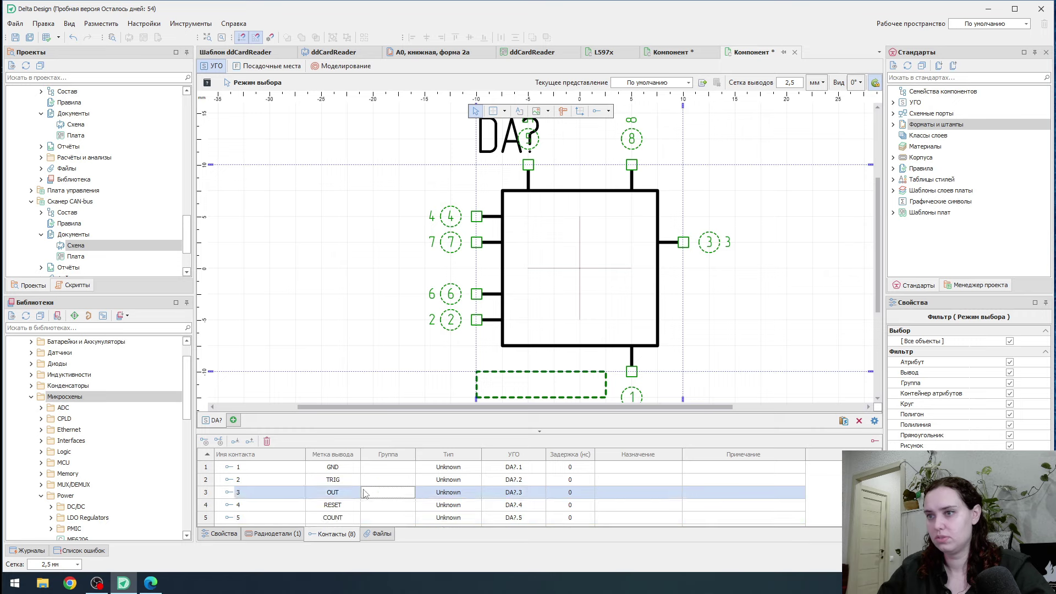
{"action": "left_click", "coordinate": [344, 493]}
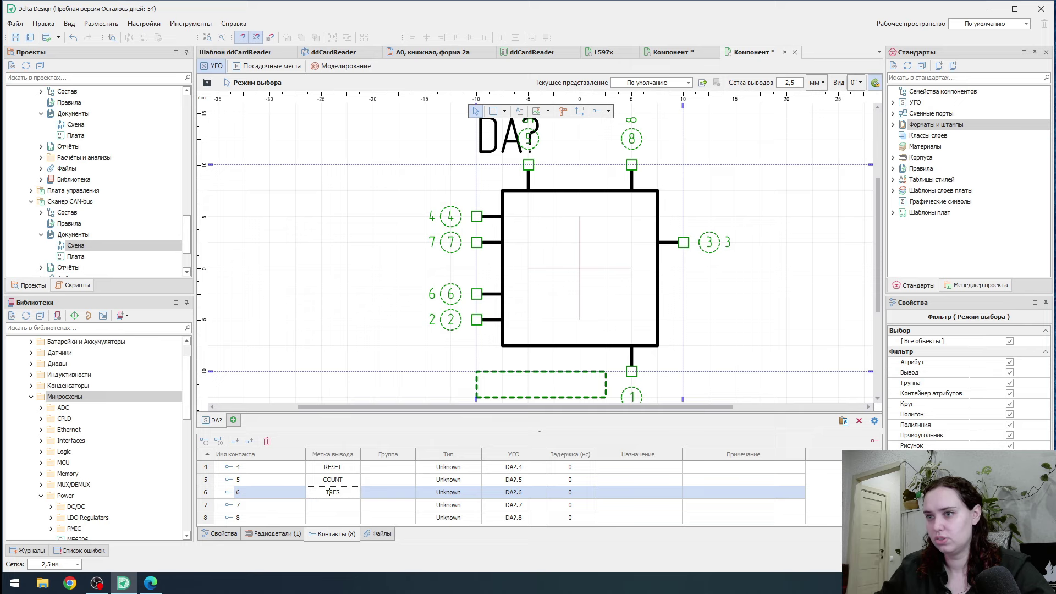
{"action": "key", "text": "Return"}
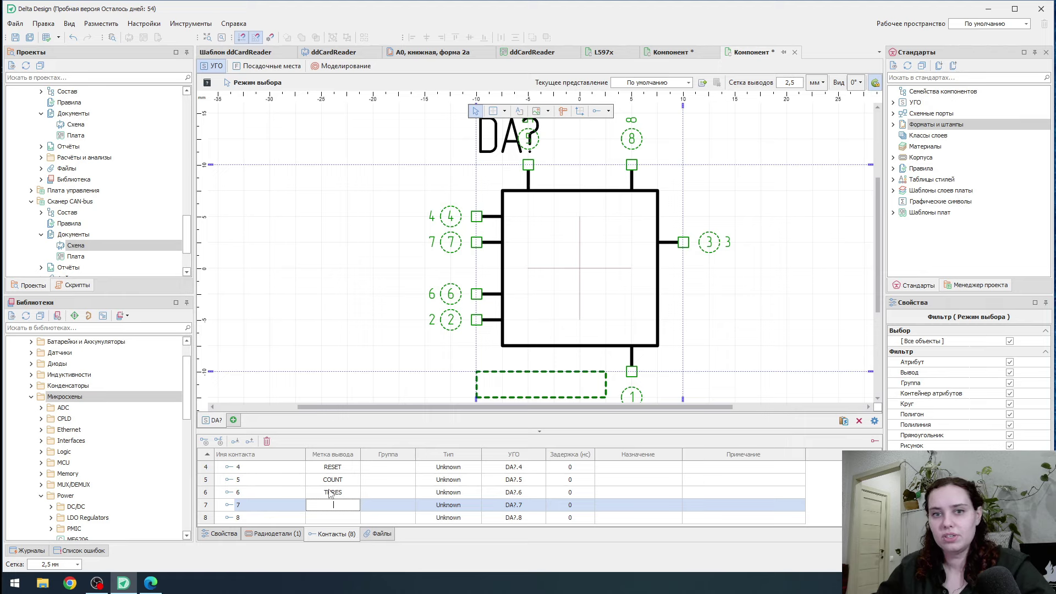
- Set the pin label of contact 7 to DISCH and that of contact 8 to VCC
{"action": "type", "text": "DI"}
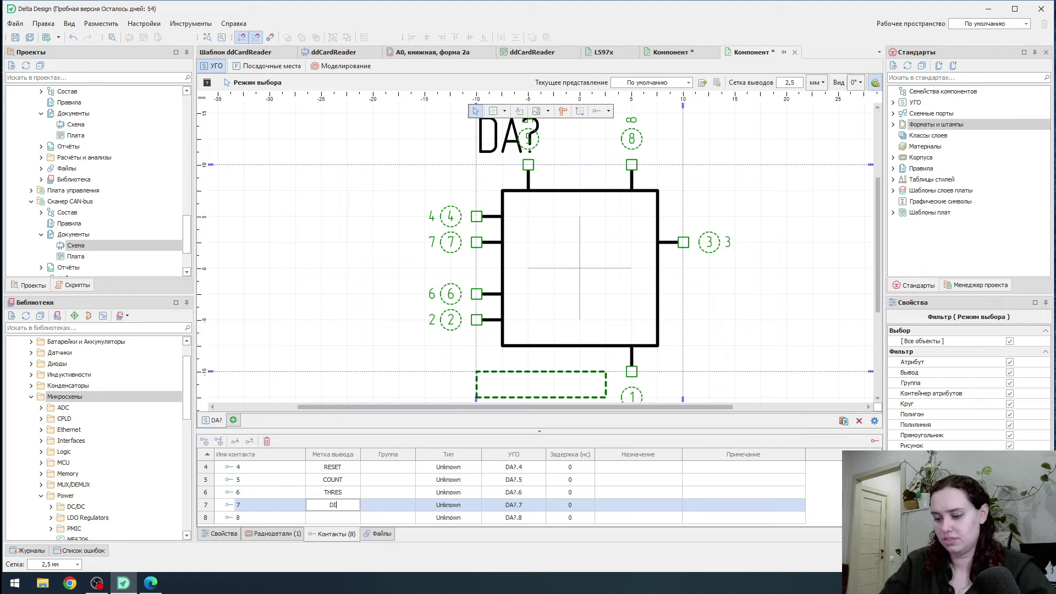
{"action": "type", "text": "SCH"}
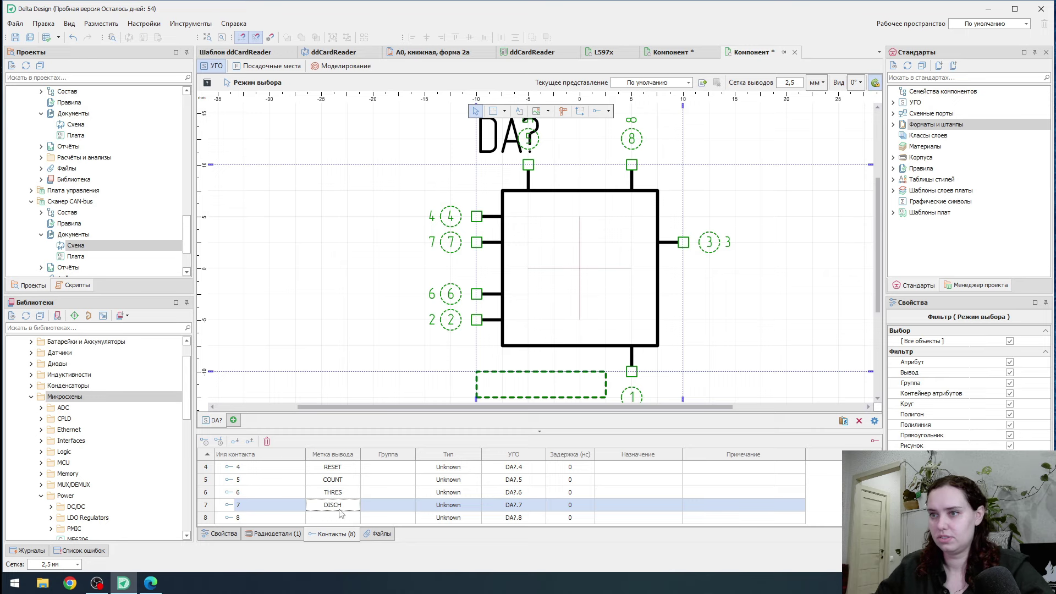
{"action": "left_click", "coordinate": [336, 518]}
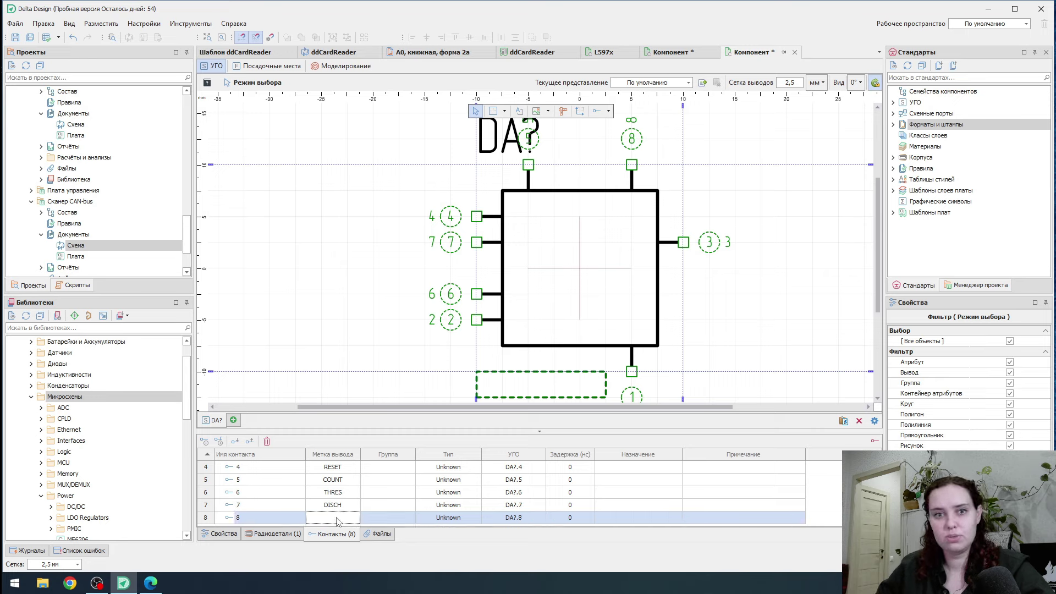
{"action": "type", "text": "VCC"}
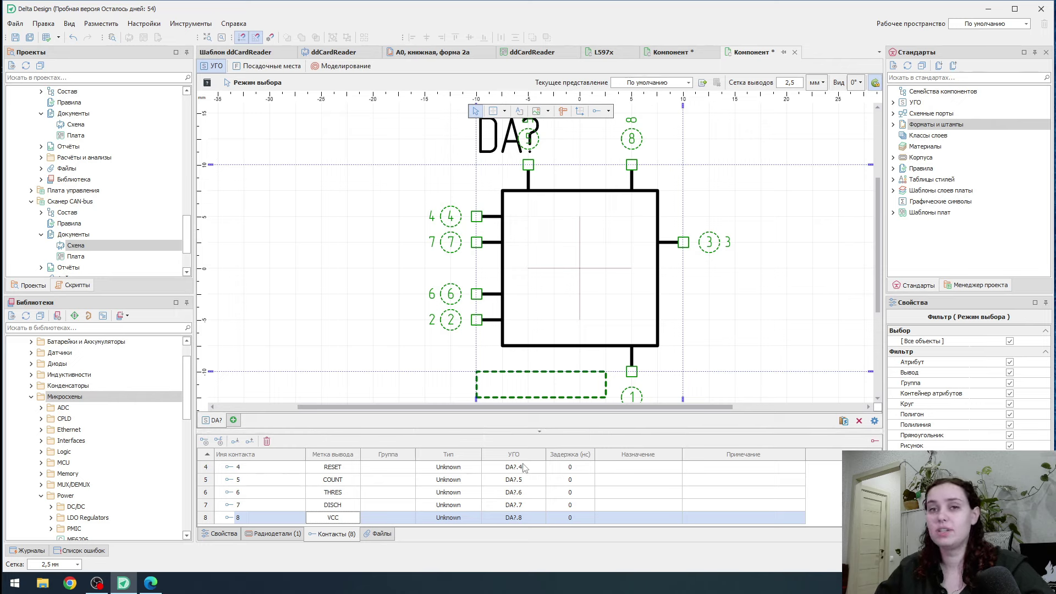
- Set the type of contact 8 (VCC) and contact 1 (GND) to Power
{"action": "left_click", "coordinate": [476, 522]}
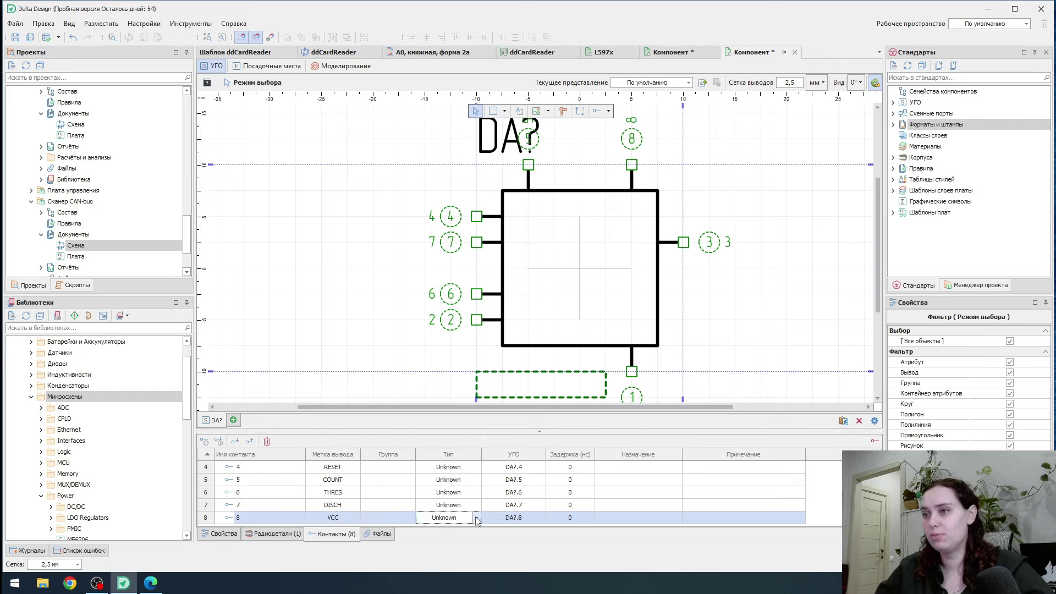
{"action": "left_click", "coordinate": [477, 517]}
{"action": "left_click", "coordinate": [460, 507]}
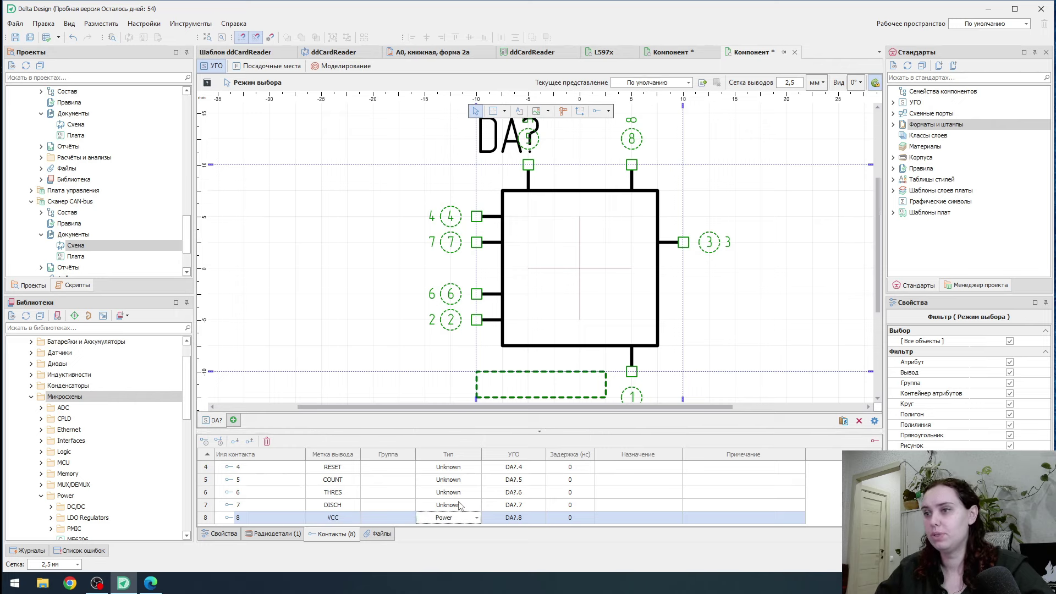
{"action": "left_click", "coordinate": [468, 468]}
{"action": "left_click", "coordinate": [476, 467]}
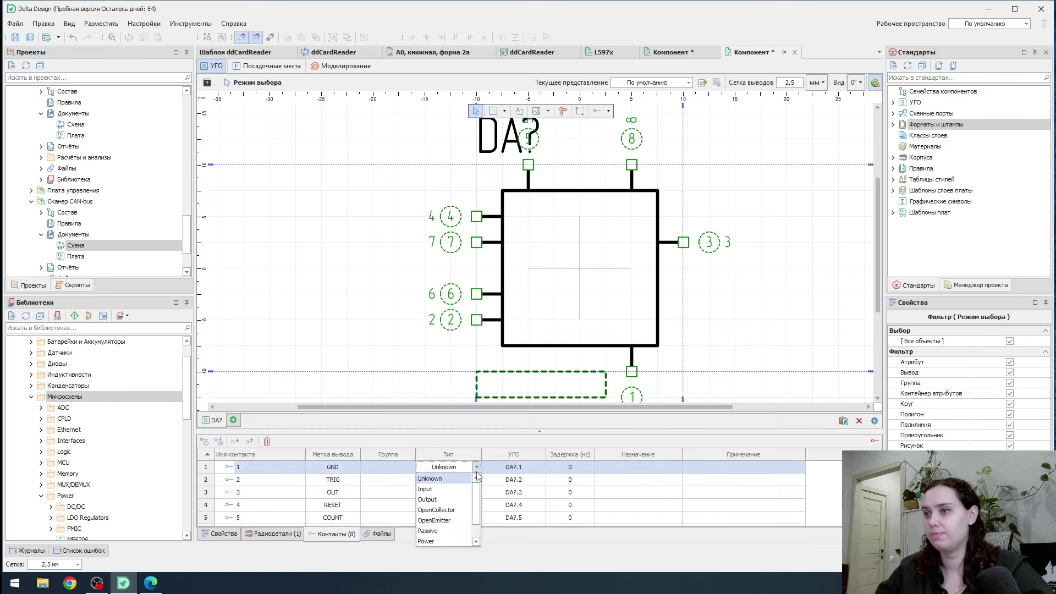
{"action": "left_click", "coordinate": [446, 542]}
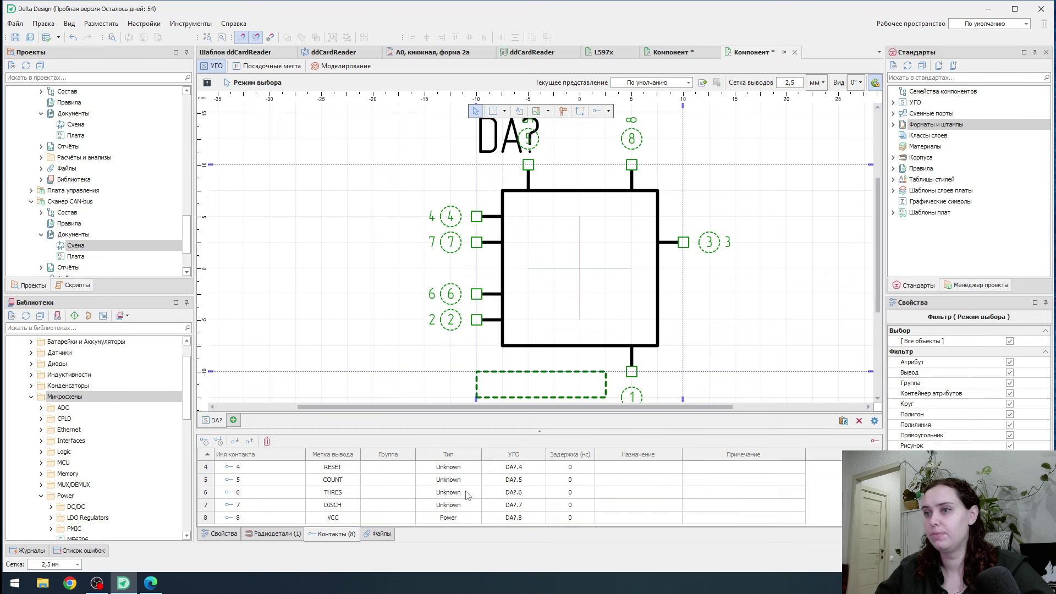
- Set the type of contact 3 (OUT) to Output
{"action": "left_click", "coordinate": [465, 493]}
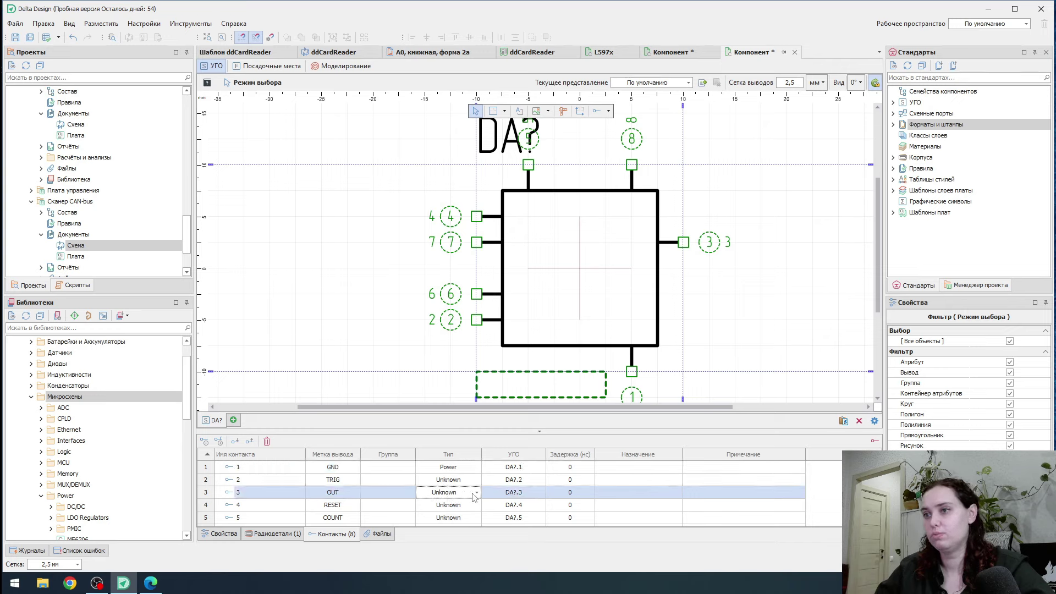
{"action": "left_click", "coordinate": [476, 492]}
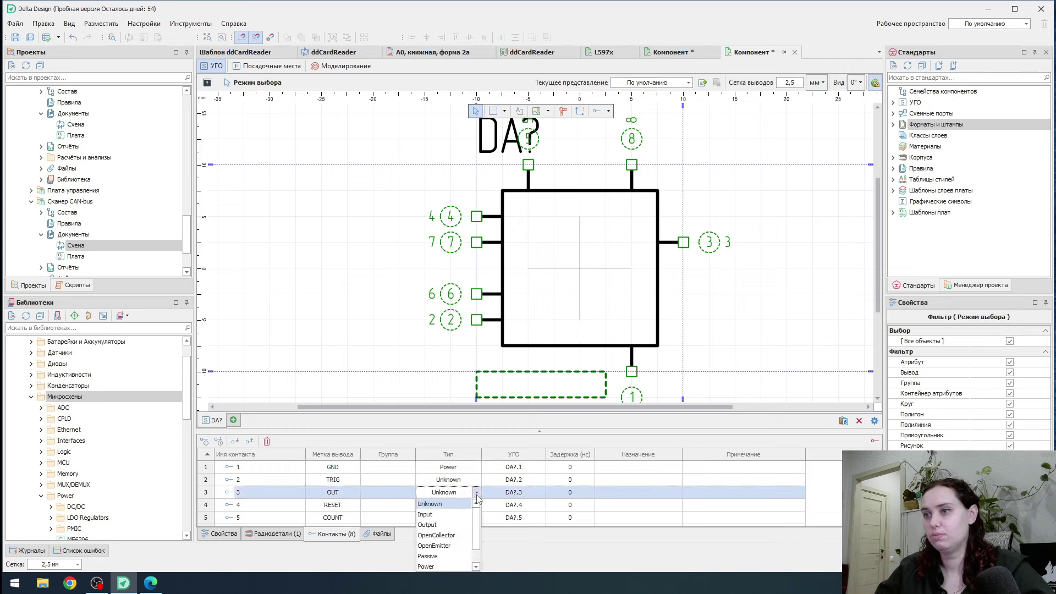
{"action": "left_click", "coordinate": [445, 526]}
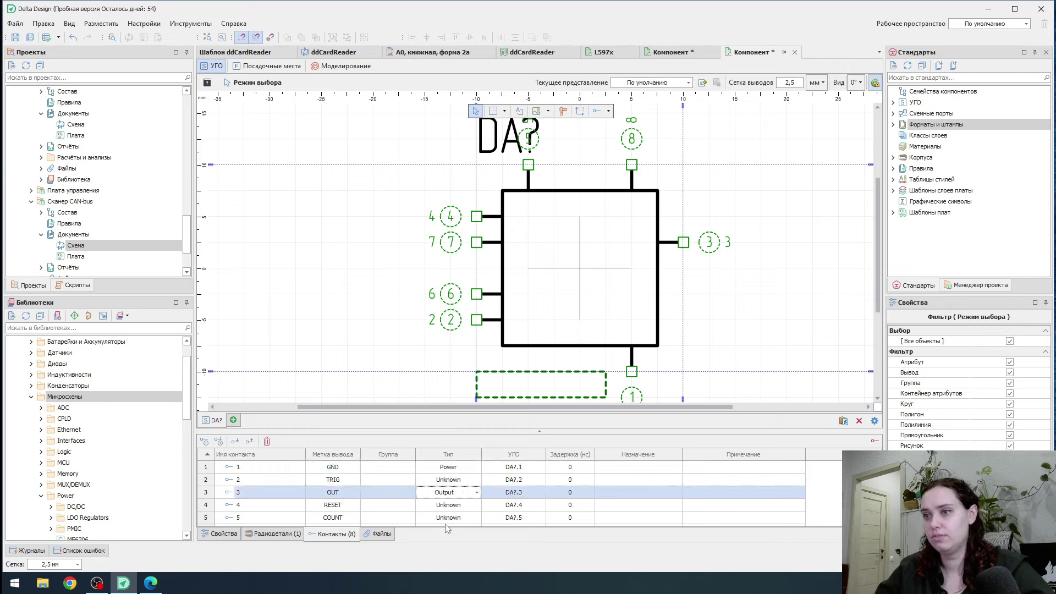
{"action": "scroll", "coordinate": [457, 492], "scroll_direction": "down", "scroll_amount": 1}
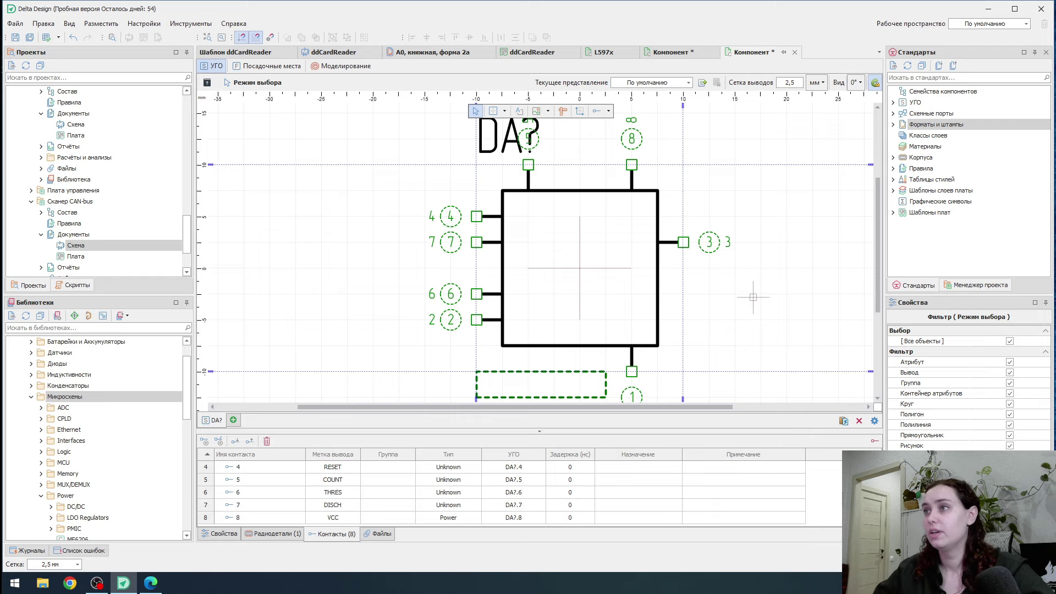
- Move the DA? designator between contacts 5 and 8 and show the Артикул attribute in the attribute container below the symbol
{"action": "left_click", "coordinate": [493, 140]}
{"action": "left_click_drag", "start_coordinate": [494, 139], "coordinate": [571, 138]}
{"action": "left_click", "coordinate": [563, 391]}
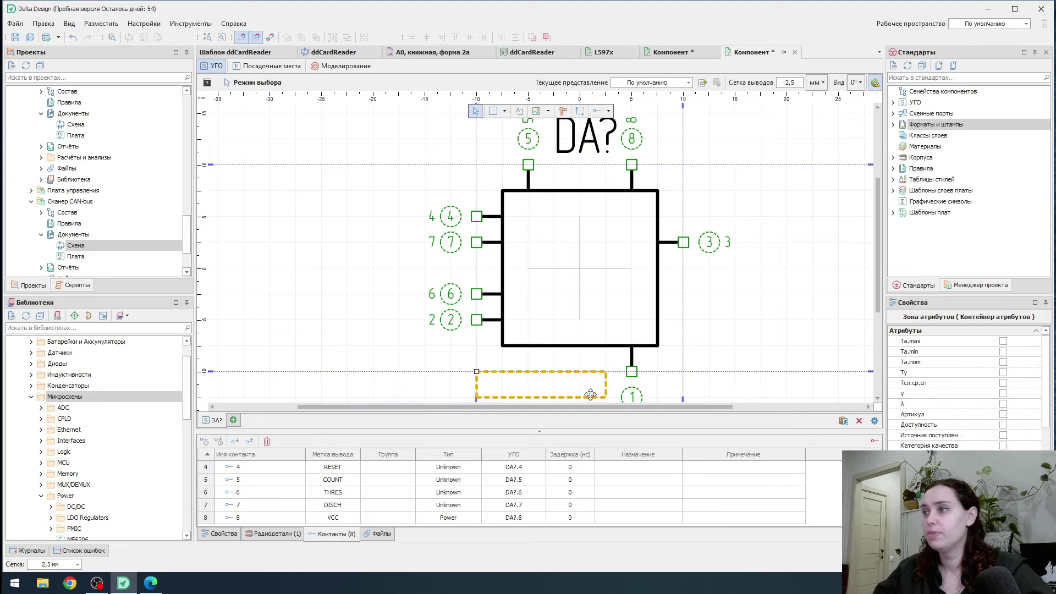
{"action": "scroll", "coordinate": [973, 430], "scroll_direction": "down", "scroll_amount": 5}
{"action": "scroll", "coordinate": [973, 430], "scroll_direction": "up", "scroll_amount": 5}
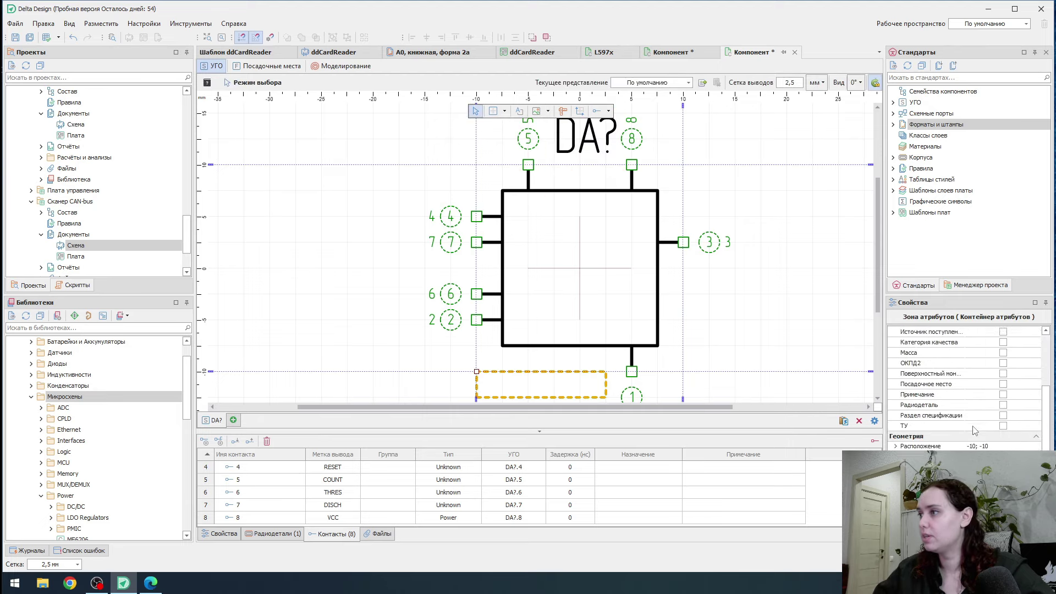
{"action": "left_click", "coordinate": [1003, 415]}
{"action": "left_click", "coordinate": [1003, 415]}
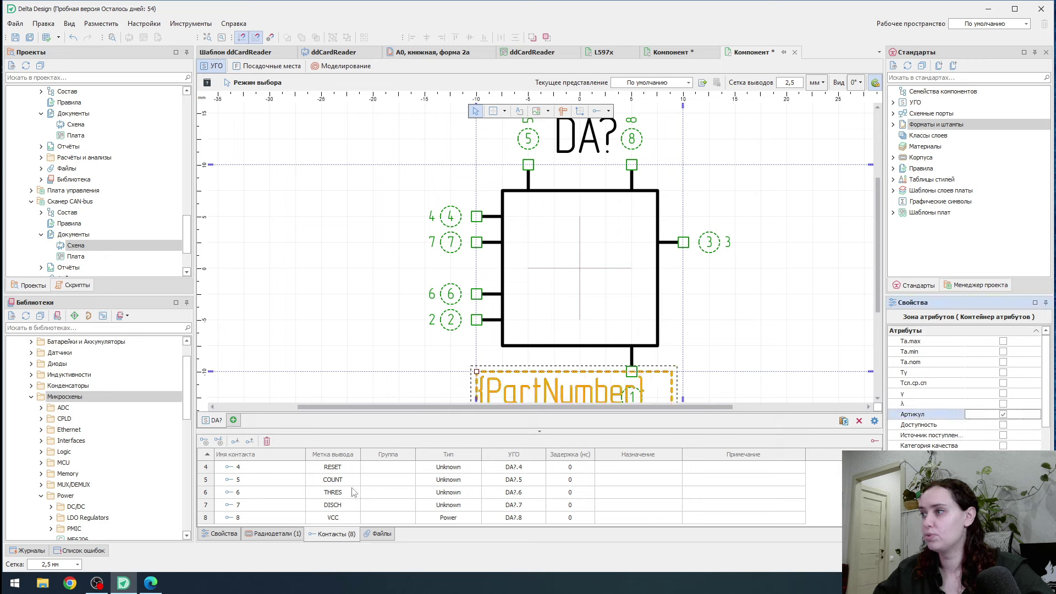
{"action": "scroll", "coordinate": [384, 481], "scroll_direction": "up", "scroll_amount": 1}
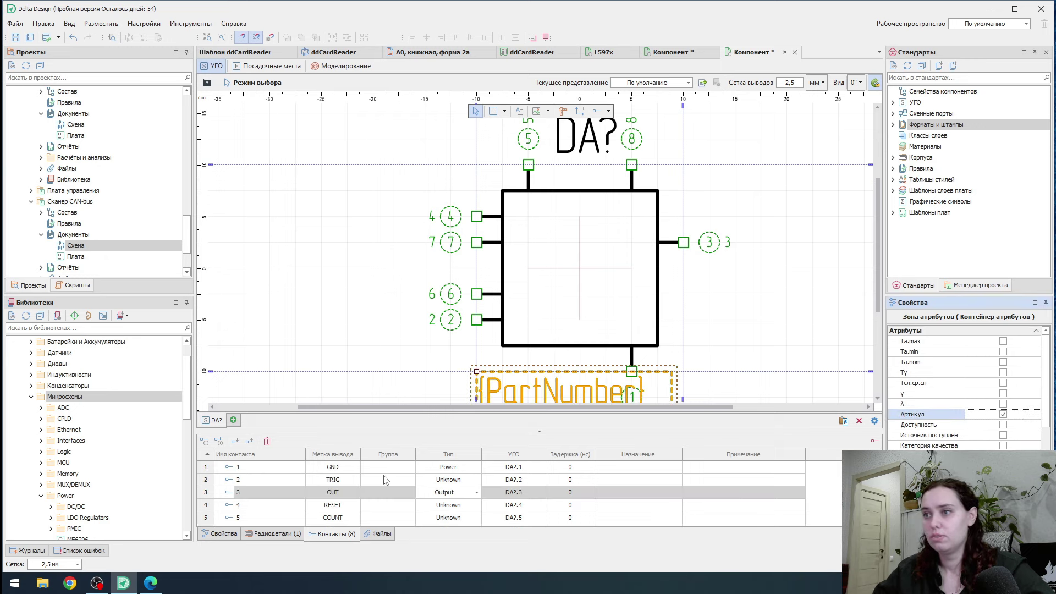
{"action": "left_click", "coordinate": [675, 480]}
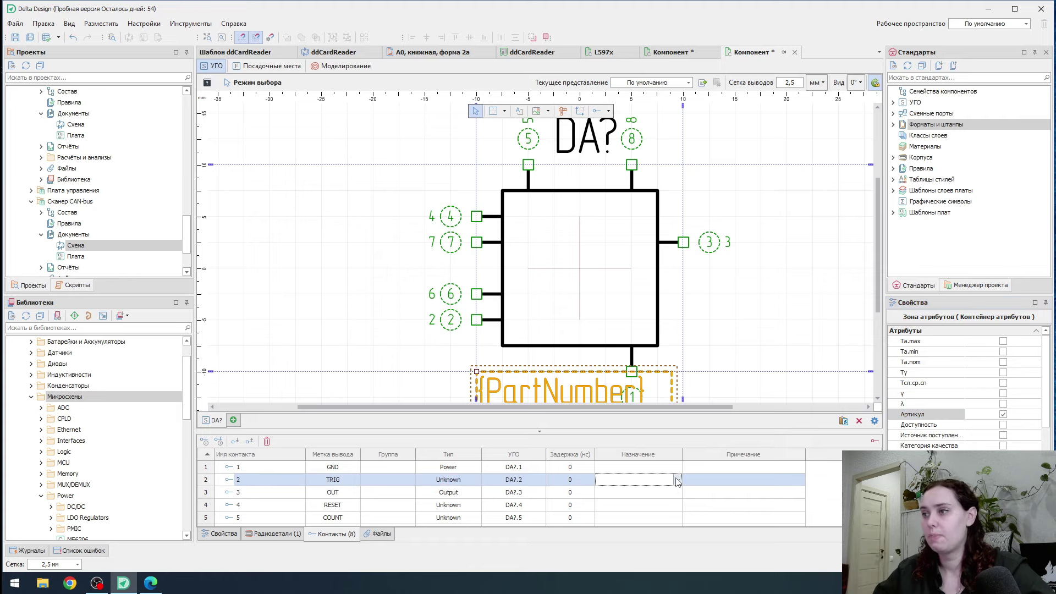
{"action": "left_click", "coordinate": [676, 467]}
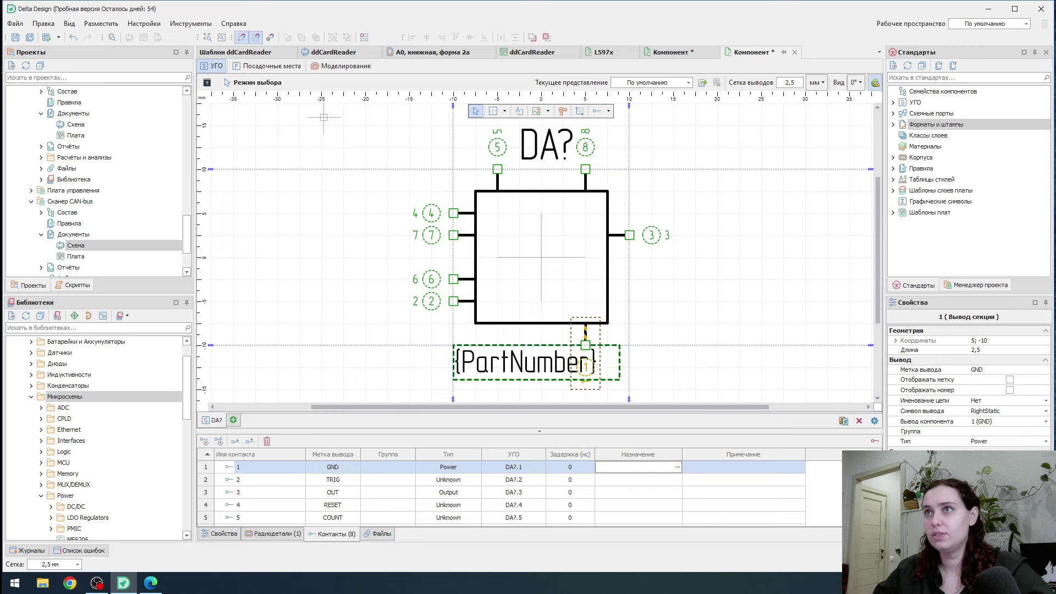
- Start a new footprint for the component with the footprint wizard (Мастер ПМ)
{"action": "left_click", "coordinate": [267, 66]}
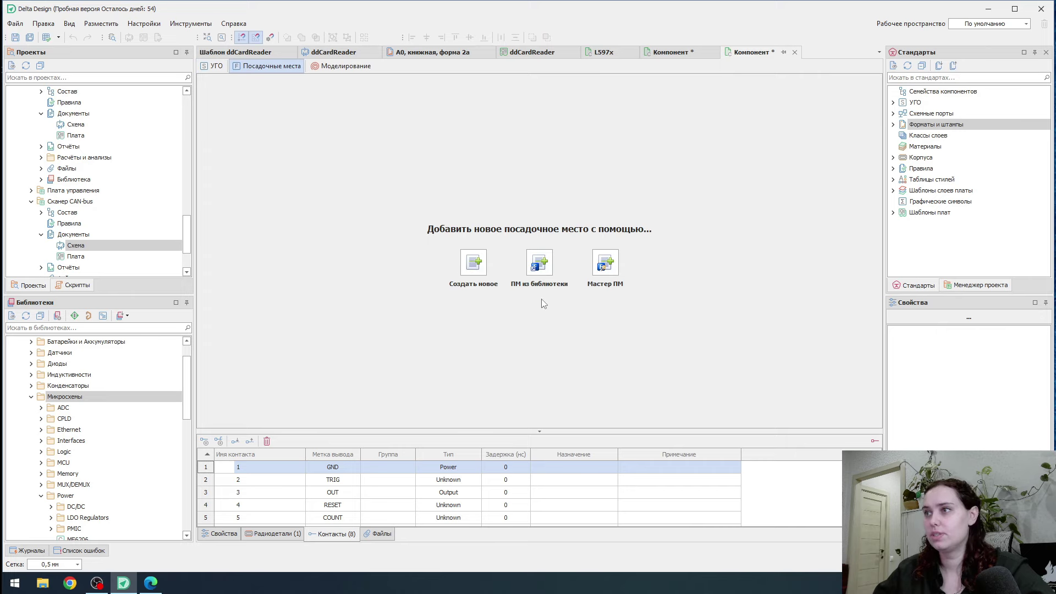
{"action": "left_click", "coordinate": [611, 263]}
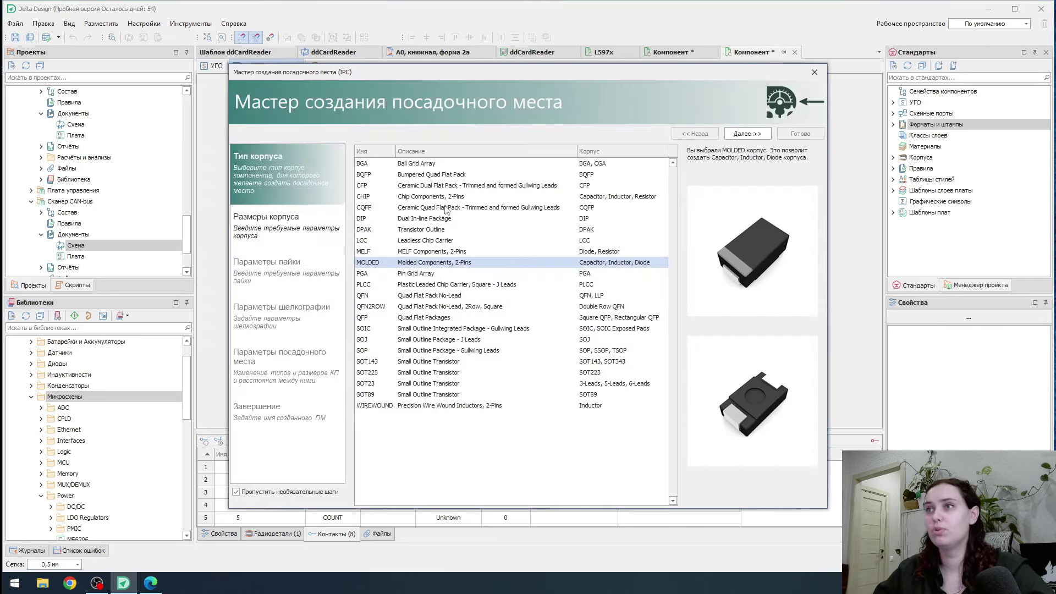
- Examine the package types offered by the footprint wizard, from BGA through SOT23, using their preview images
{"action": "left_click", "coordinate": [400, 174]}
{"action": "left_click", "coordinate": [406, 186]}
{"action": "left_click", "coordinate": [411, 196]}
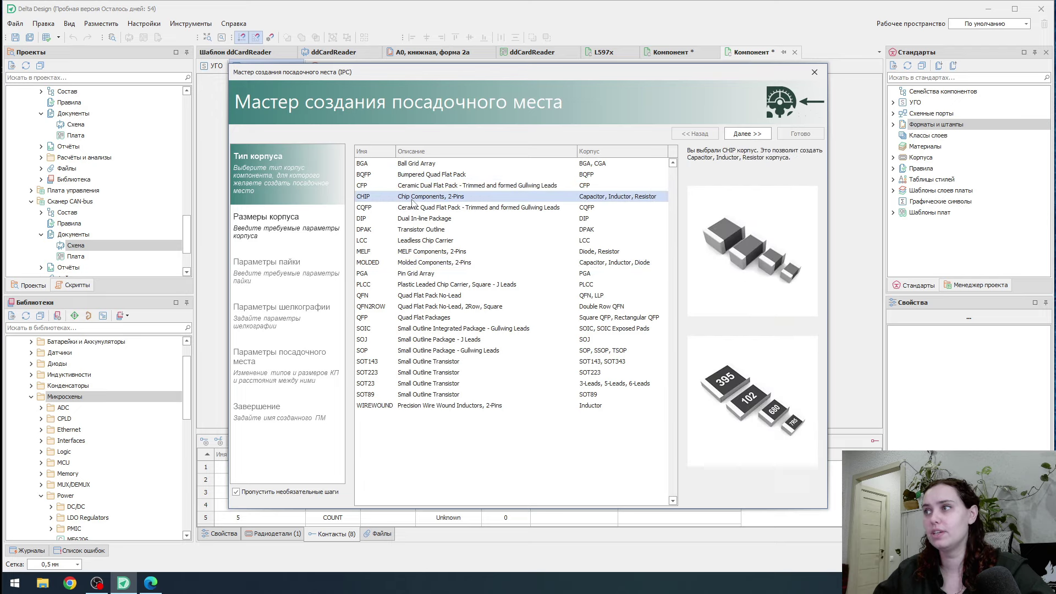
{"action": "left_click", "coordinate": [411, 175]}
{"action": "left_click", "coordinate": [412, 164]}
{"action": "left_click", "coordinate": [414, 185]}
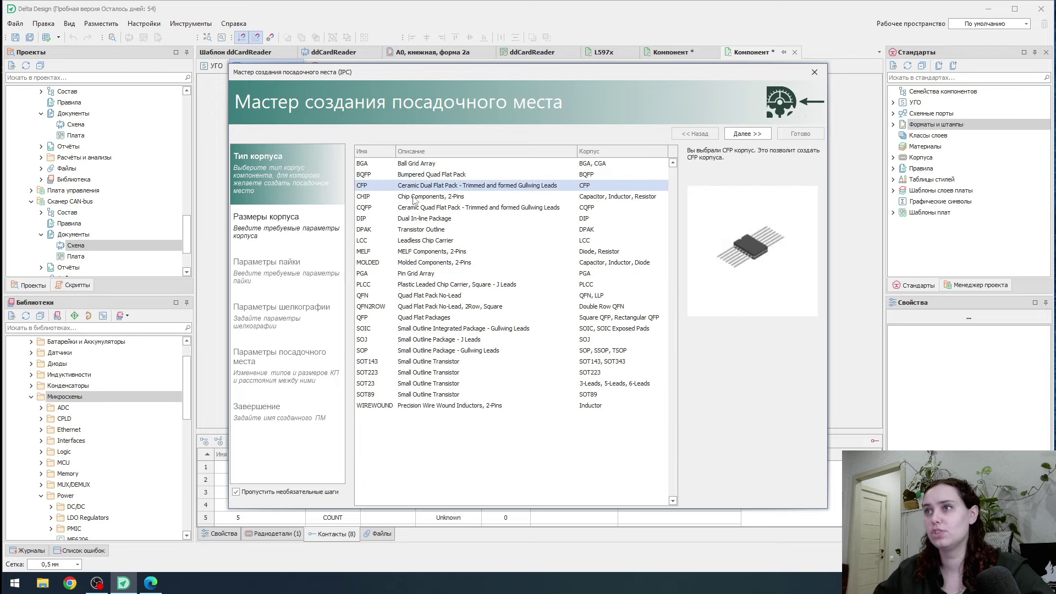
{"action": "left_click", "coordinate": [414, 196]}
{"action": "left_click", "coordinate": [414, 209]}
{"action": "left_click", "coordinate": [416, 219]}
{"action": "left_click", "coordinate": [416, 229]}
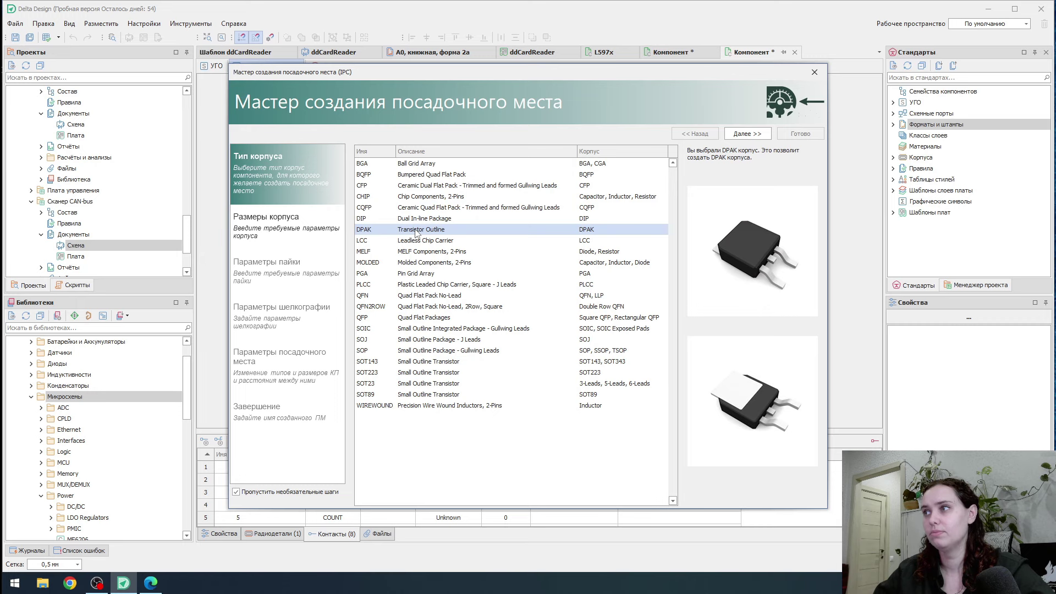
{"action": "left_click", "coordinate": [417, 220]}
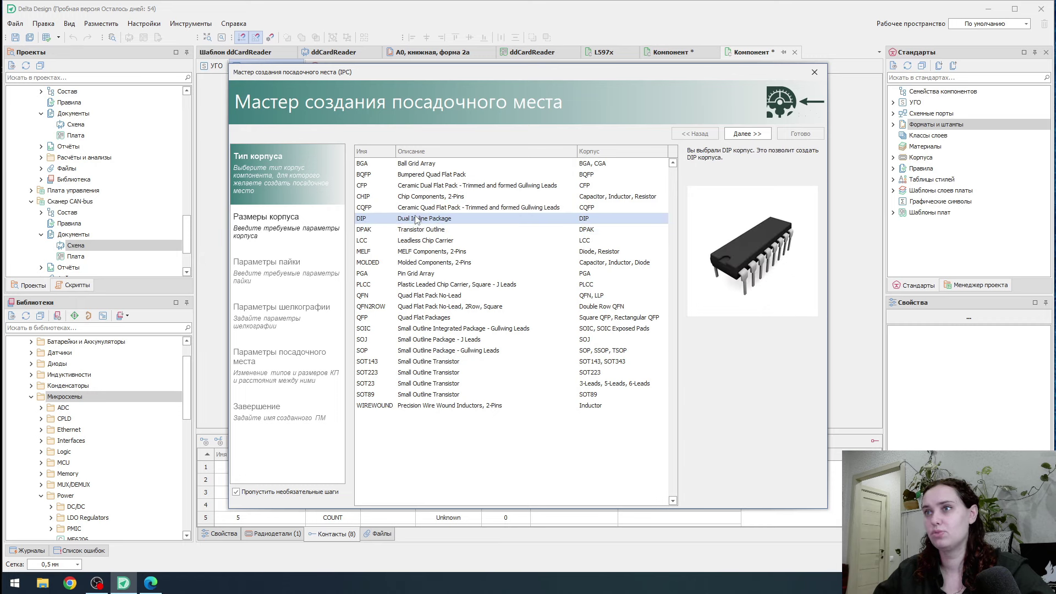
{"action": "left_click", "coordinate": [418, 230]}
{"action": "left_click", "coordinate": [418, 242]}
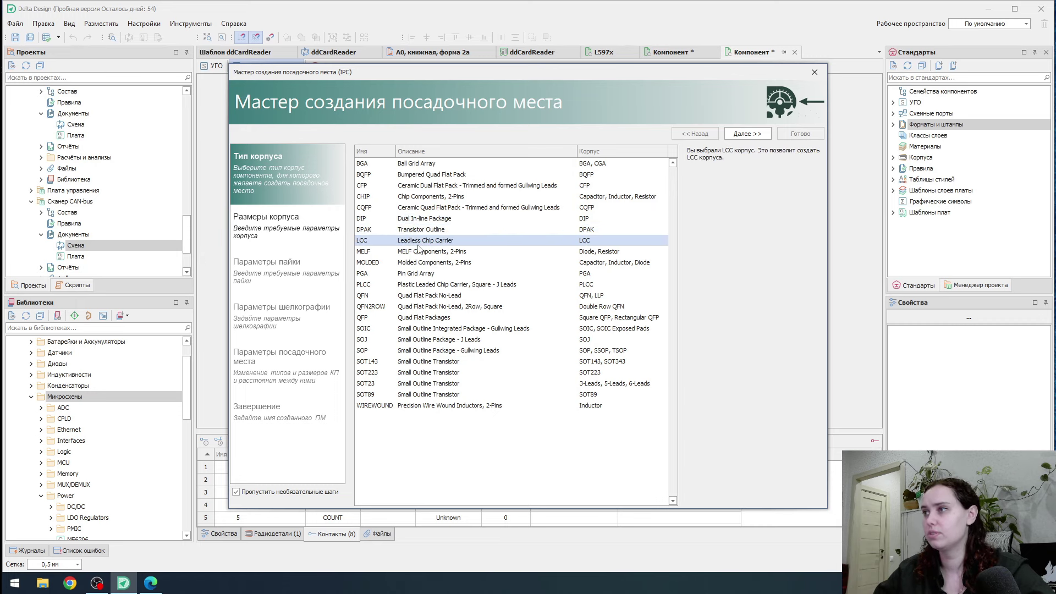
{"action": "left_click", "coordinate": [419, 252]}
{"action": "left_click", "coordinate": [419, 263]}
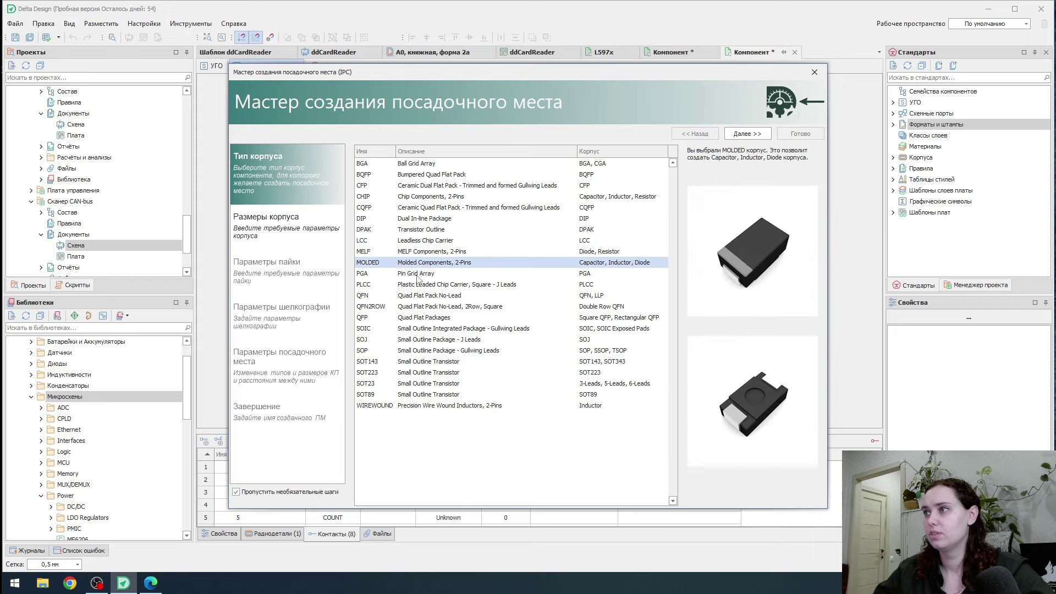
{"action": "left_click", "coordinate": [420, 274]}
{"action": "left_click", "coordinate": [420, 285]}
{"action": "left_click", "coordinate": [416, 295]}
{"action": "left_click", "coordinate": [417, 306]}
{"action": "left_click", "coordinate": [416, 318]}
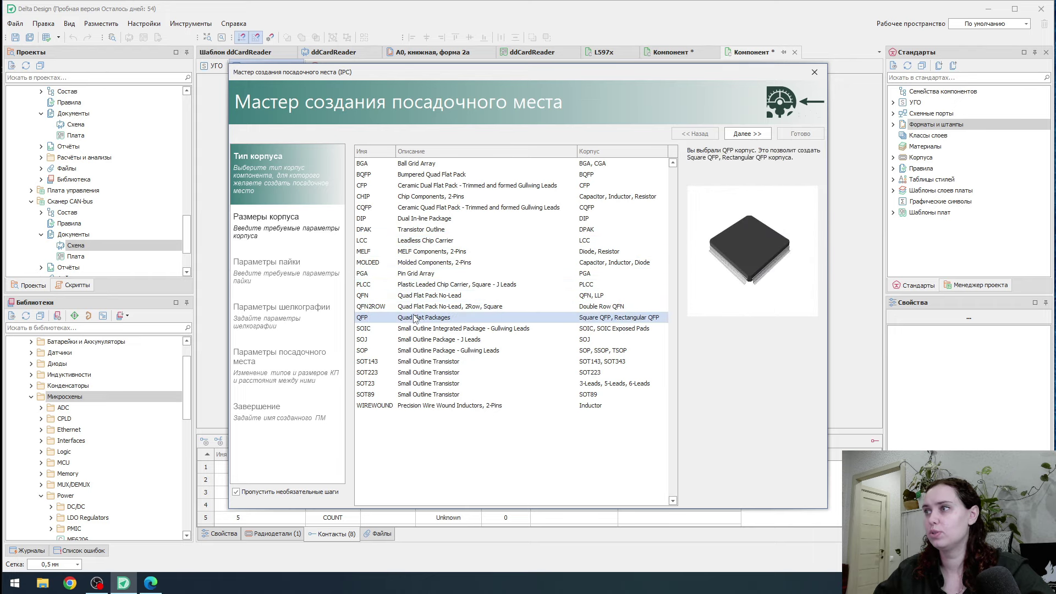
{"action": "left_click", "coordinate": [415, 329]}
{"action": "left_click", "coordinate": [415, 339]}
{"action": "left_click", "coordinate": [417, 362]}
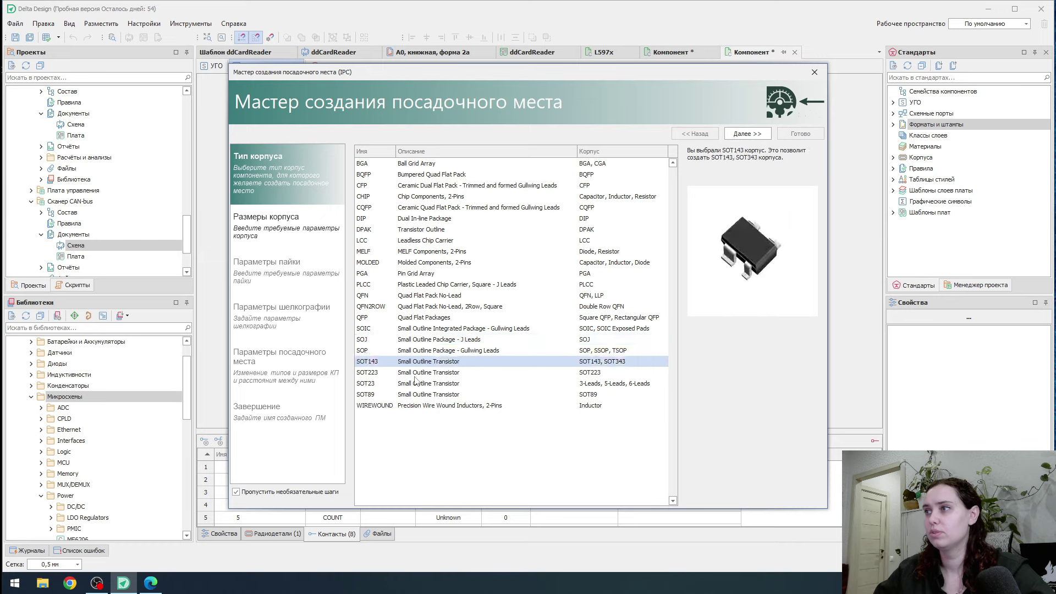
{"action": "left_click", "coordinate": [417, 382]}
{"action": "left_click", "coordinate": [414, 352]}
{"action": "left_click", "coordinate": [413, 362]}
{"action": "left_click", "coordinate": [416, 350]}
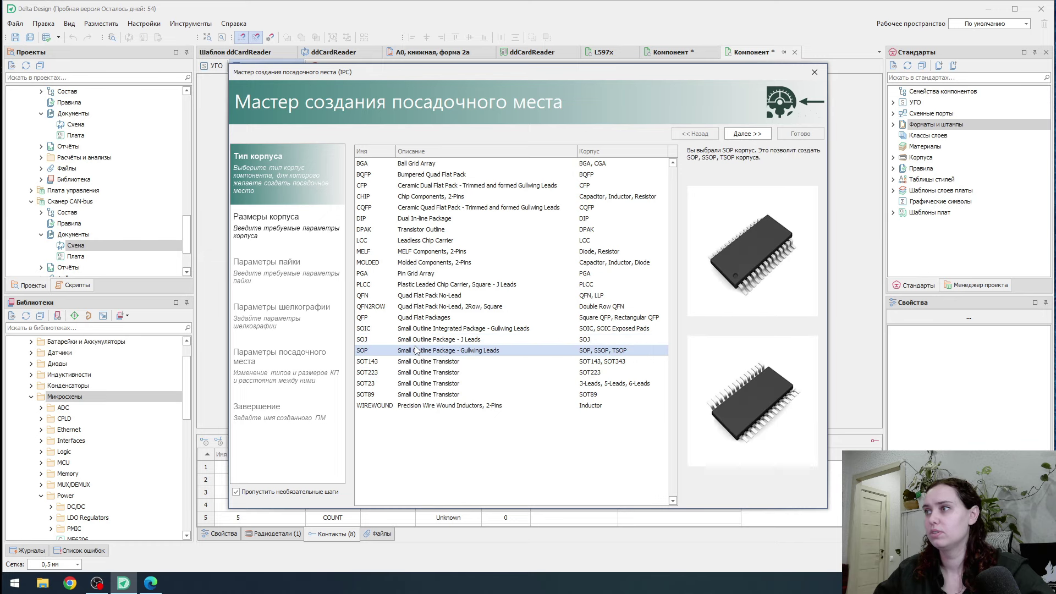
- Choose the DIP package type for the footprint and set its Total pins to 8
{"action": "left_click", "coordinate": [413, 219]}
{"action": "left_click", "coordinate": [742, 133]}
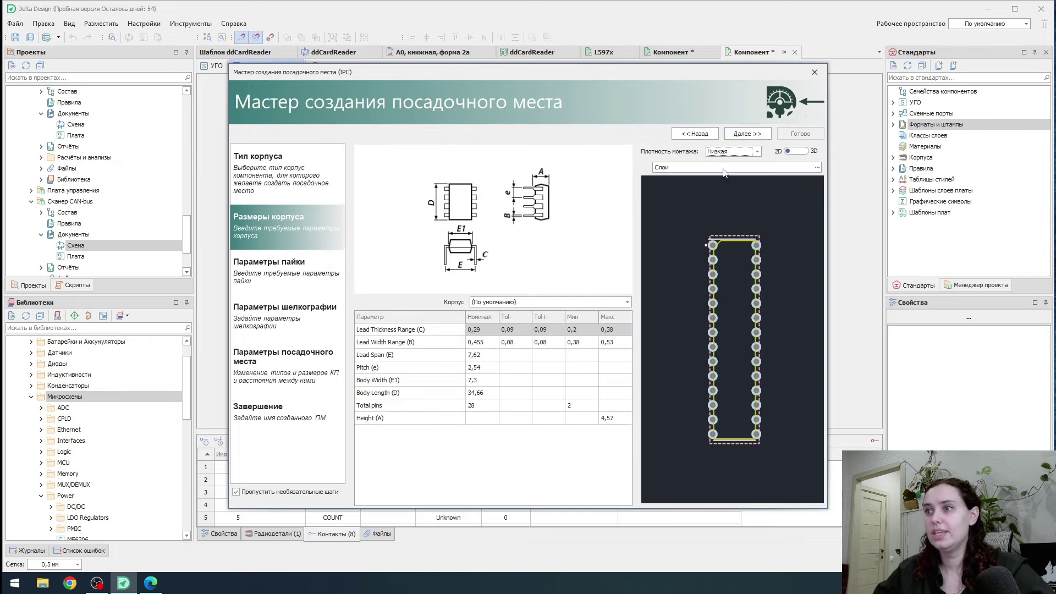
{"action": "left_click", "coordinate": [479, 406]}
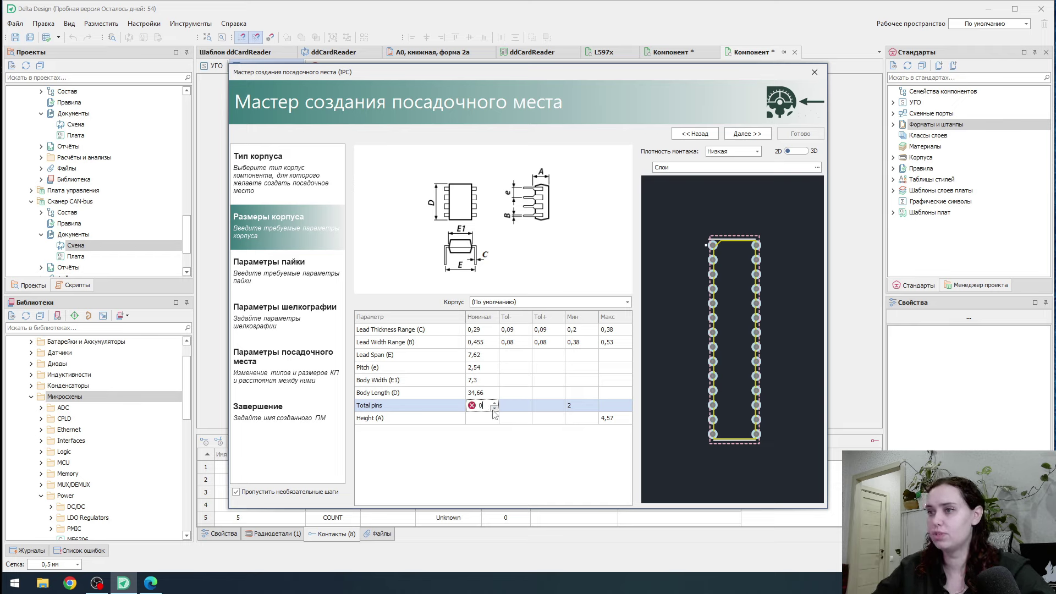
{"action": "type", "text": "8"}
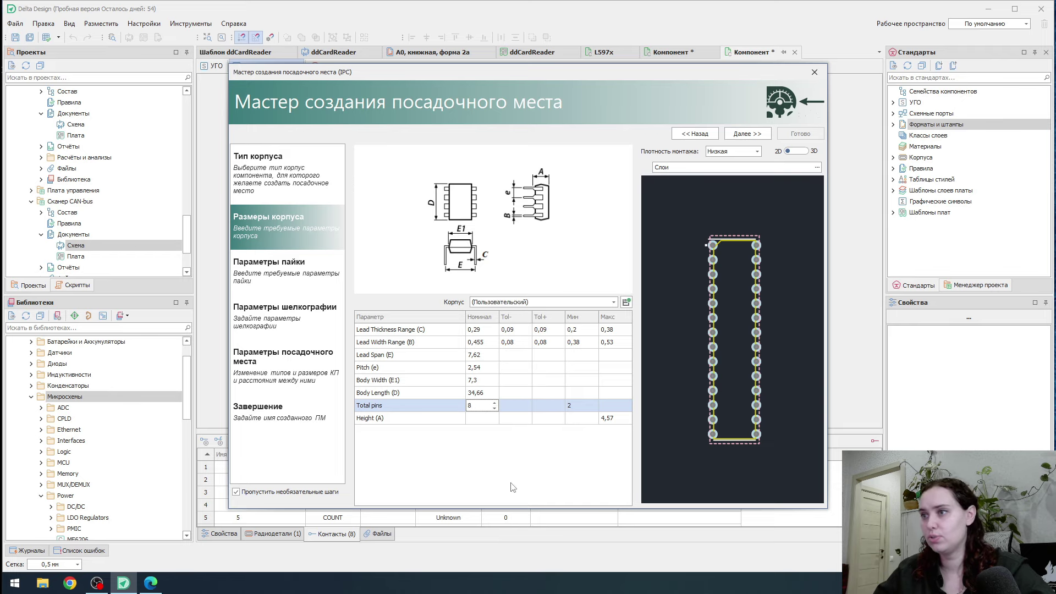
{"action": "left_click", "coordinate": [695, 257]}
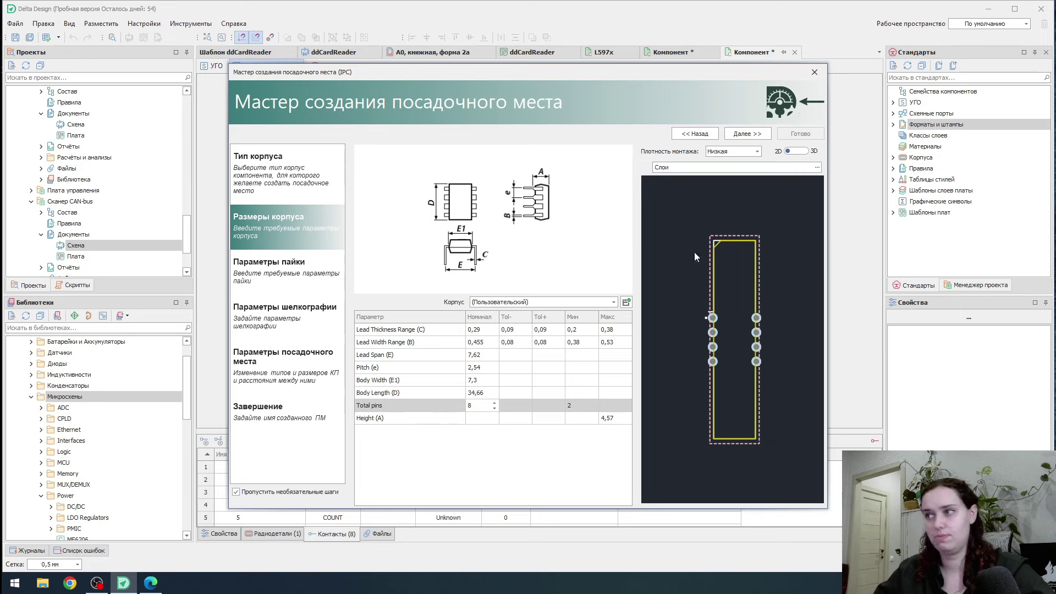
- Set the DIP package's Body Length (D) to 12
{"action": "left_click", "coordinate": [498, 392]}
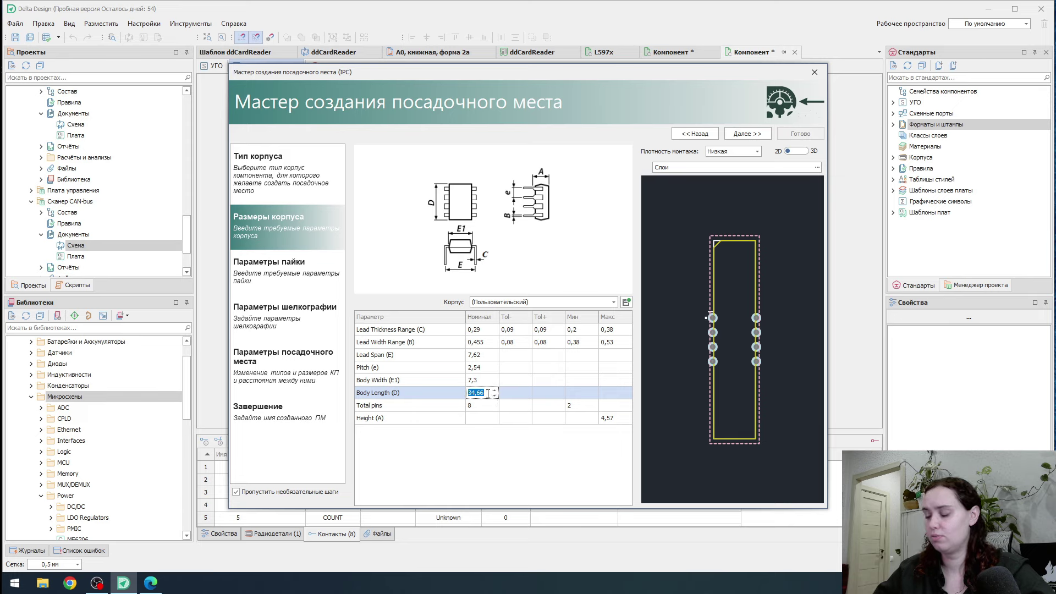
{"action": "type", "text": "12"}
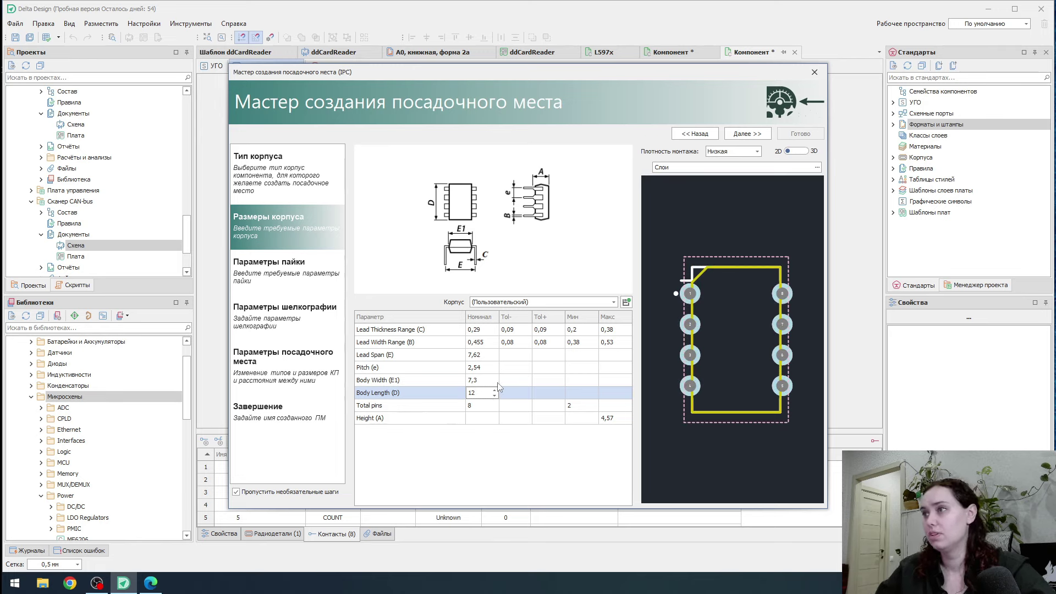
{"action": "left_click", "coordinate": [560, 272]}
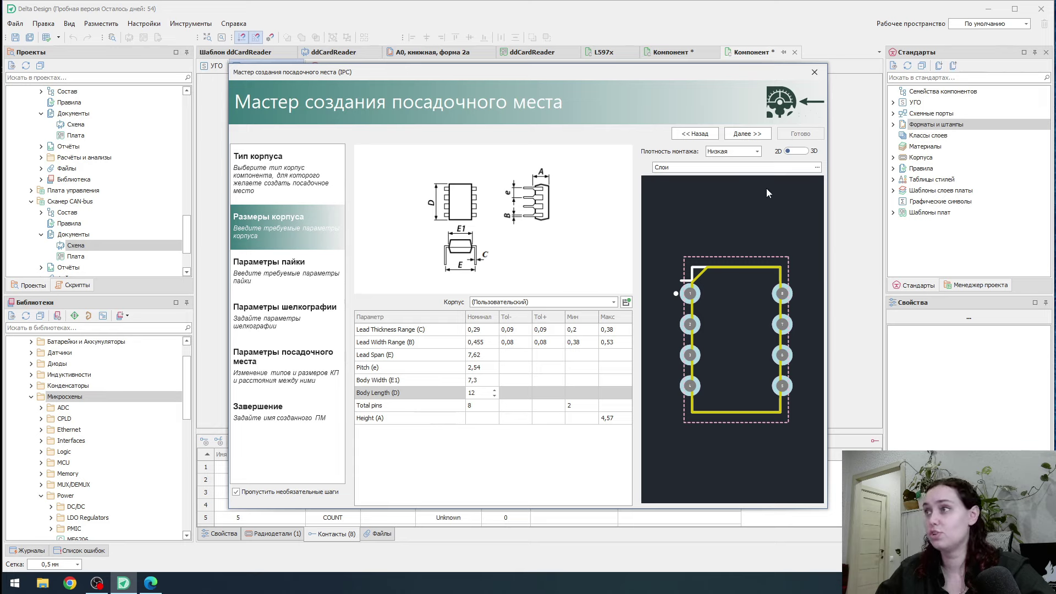
- Check the package in the 3D preview, return to the 2D view and proceed to the footprint parameters stage
{"action": "left_click", "coordinate": [798, 151]}
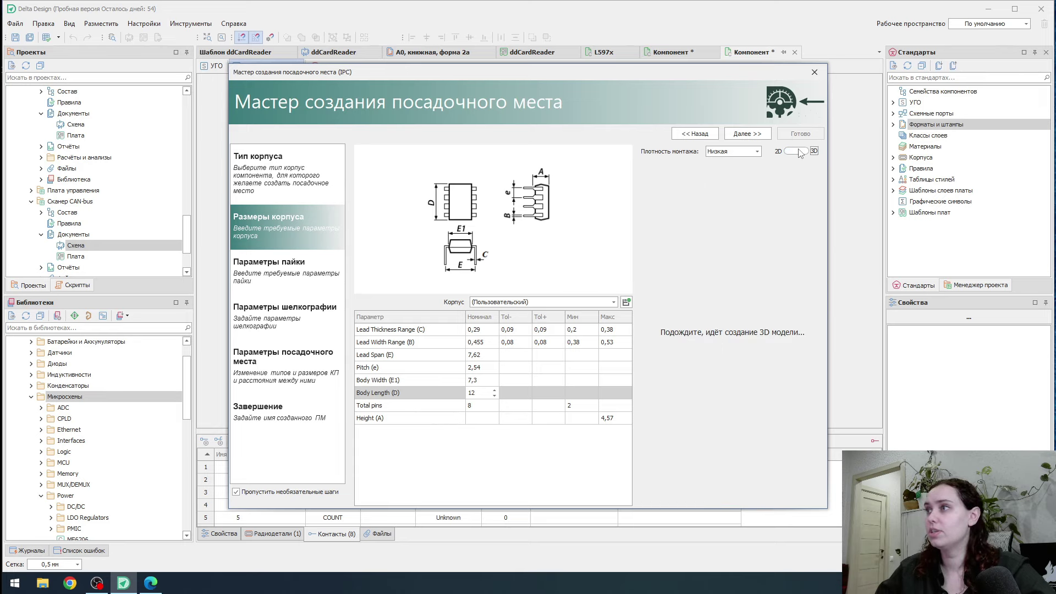
{"action": "left_click_drag", "start_coordinate": [736, 340], "coordinate": [773, 312]}
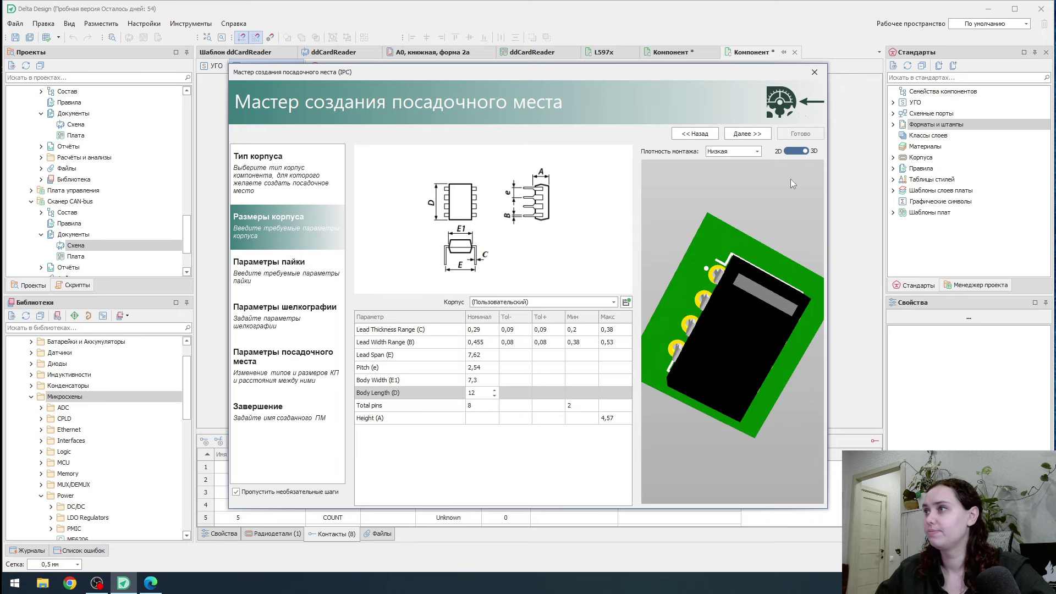
{"action": "left_click", "coordinate": [798, 152]}
{"action": "left_click", "coordinate": [747, 133]}
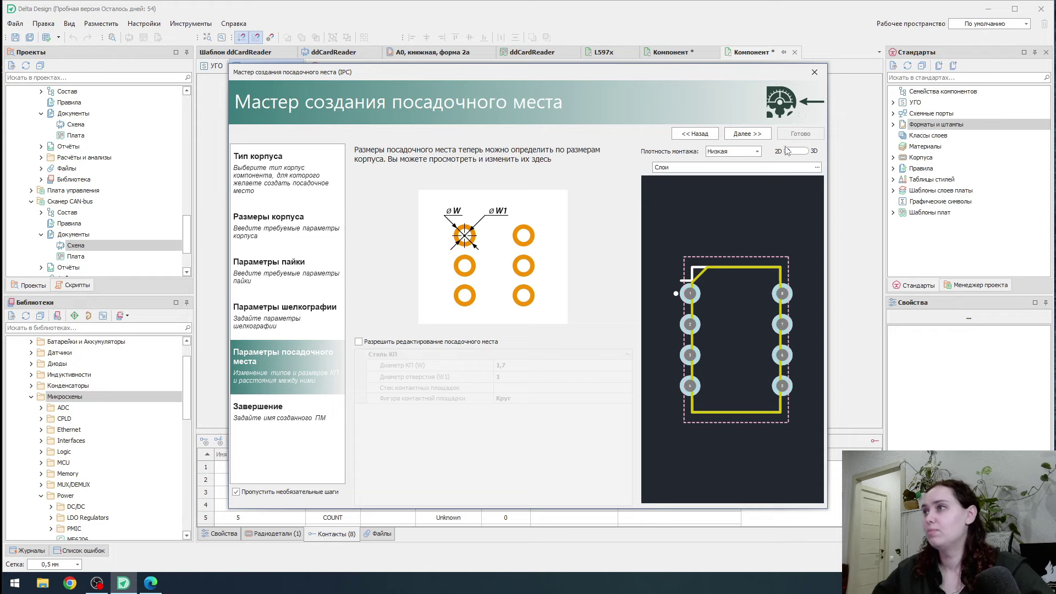
- Finish the footprint wizard with the auto-generated name and existing contacts matched to the pads, and open the symbol-to-footprint pin mapping
{"action": "left_click", "coordinate": [747, 134]}
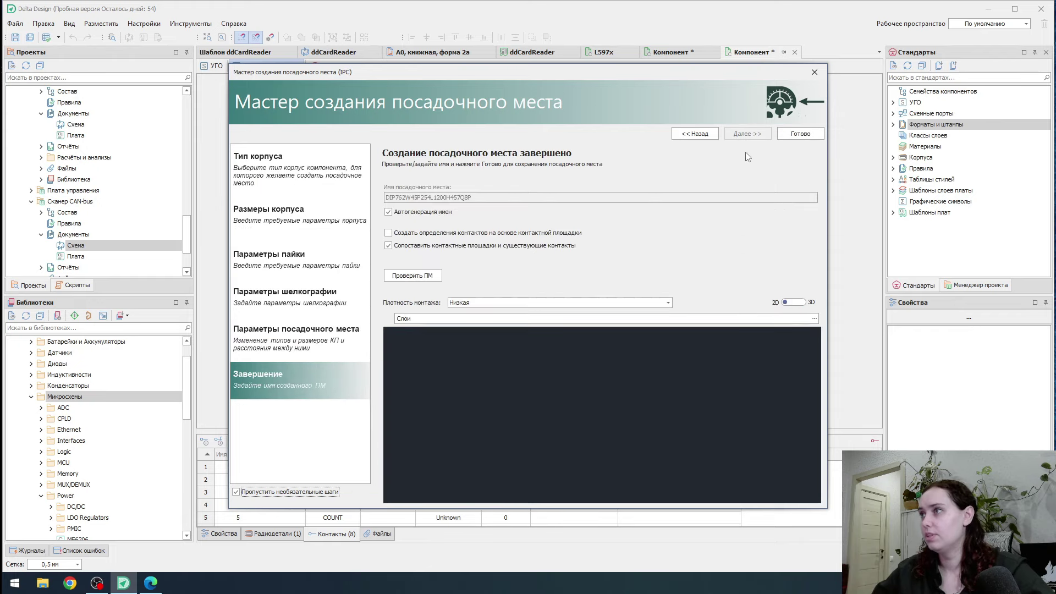
{"action": "left_click", "coordinate": [800, 134]}
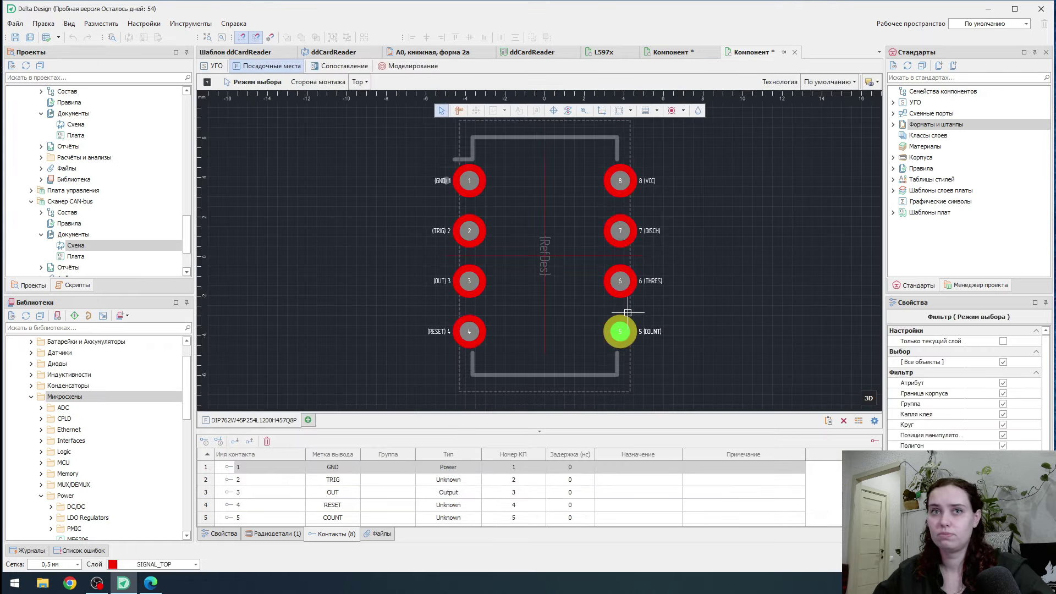
{"action": "left_click", "coordinate": [341, 66]}
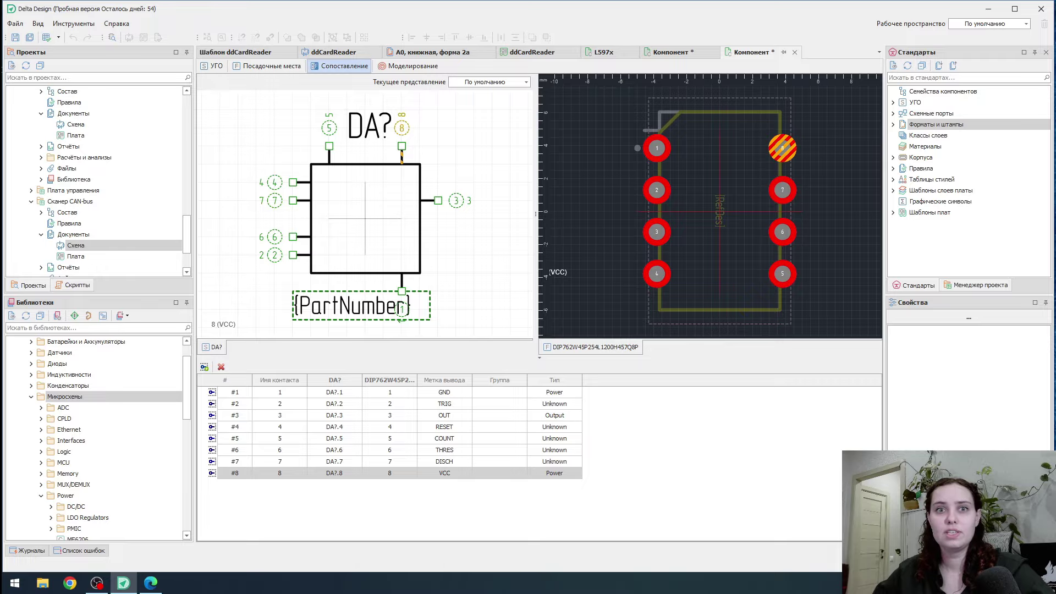
- Switch to the datasheet PDF in Edge and examine the 8-pin package pinout in section 6, Pin Configuration and Functions
{"action": "key", "text": "alt+Tab"}
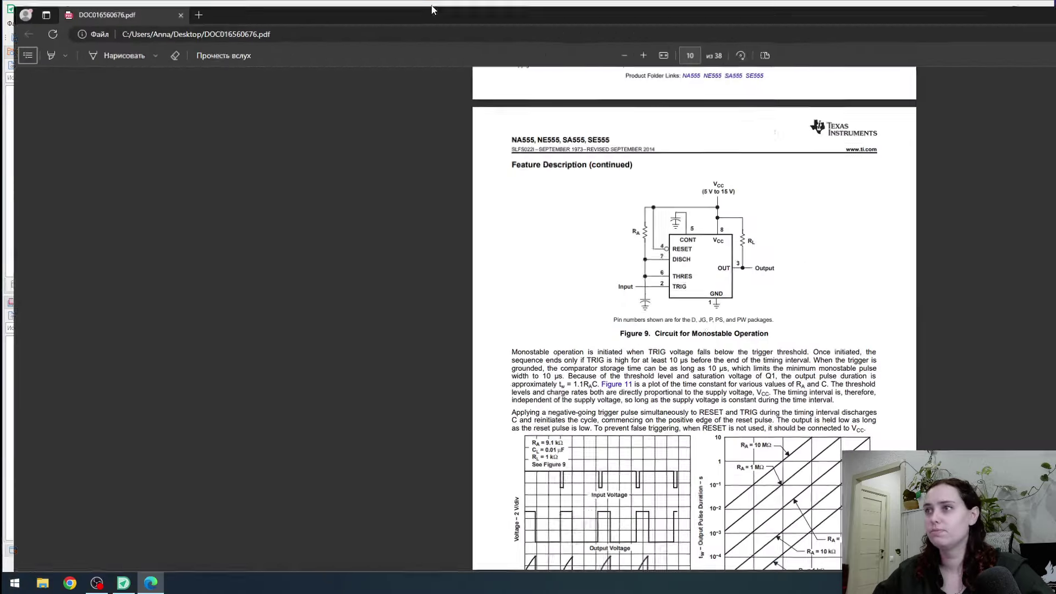
{"action": "scroll", "coordinate": [740, 286], "scroll_direction": "up", "scroll_amount": 20}
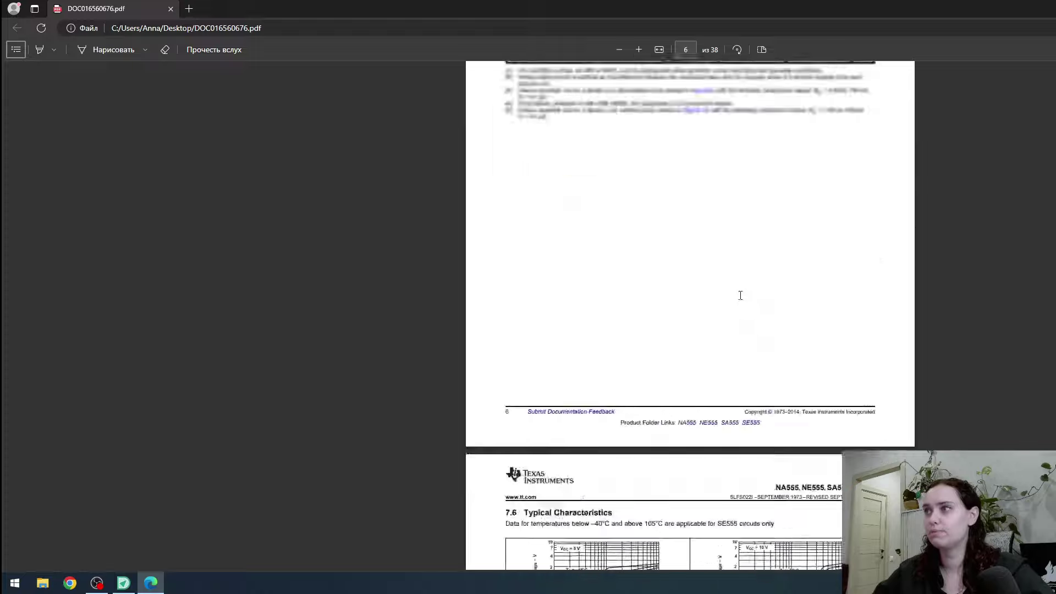
{"action": "scroll", "coordinate": [740, 296], "scroll_direction": "up", "scroll_amount": 20}
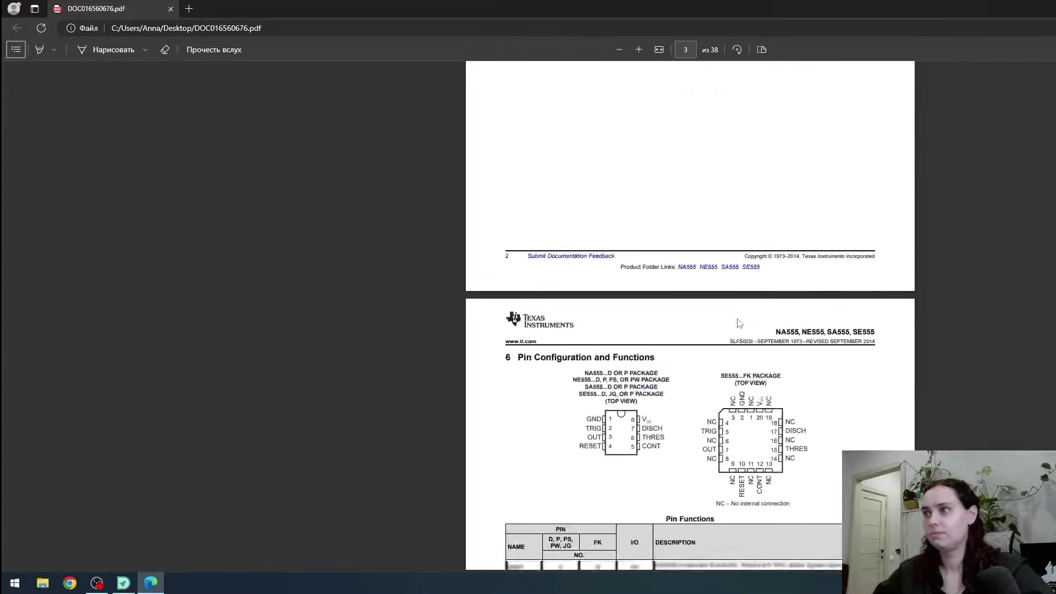
{"action": "scroll", "coordinate": [739, 323], "scroll_direction": "down", "scroll_amount": 1}
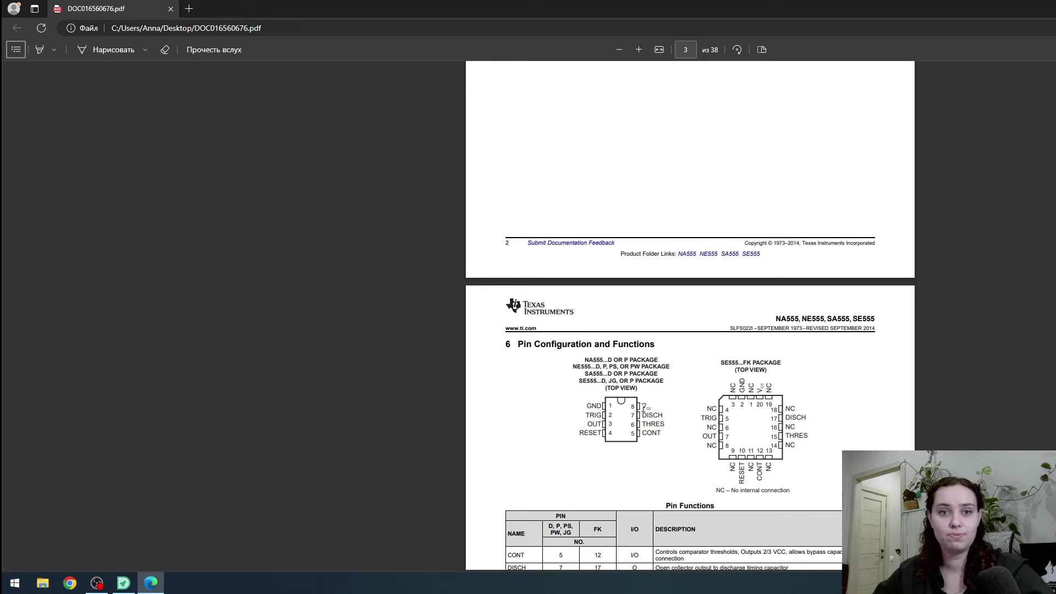
{"action": "left_click_drag", "start_coordinate": [779, 10], "coordinate": [0, 88]}
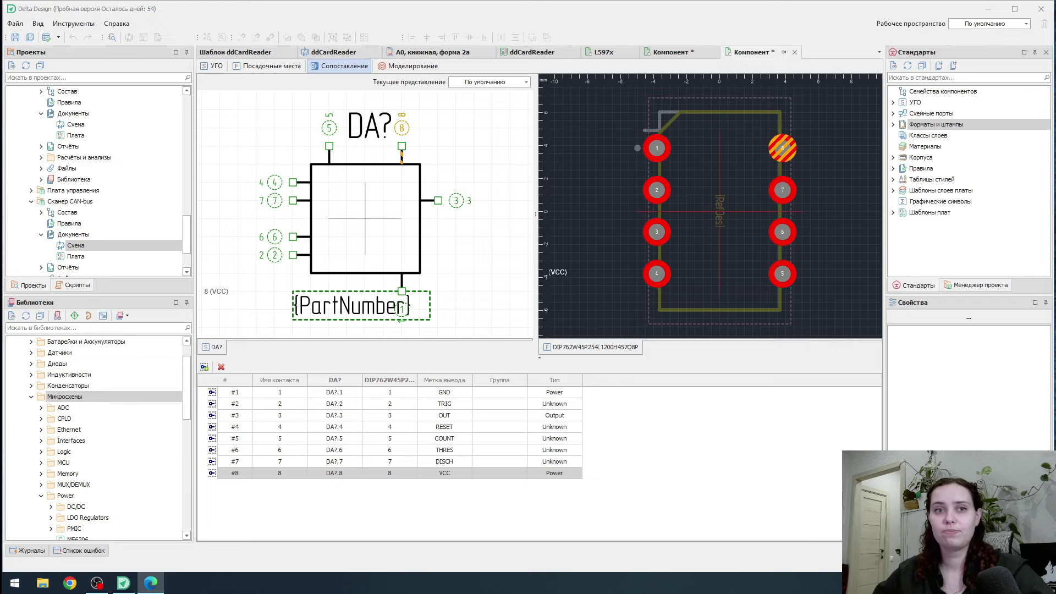
- Compare the timer's pin arrangement in the datasheet's monostable and missing-pulse detector circuits, and return to Delta Design
{"action": "key", "text": "alt+Tab"}
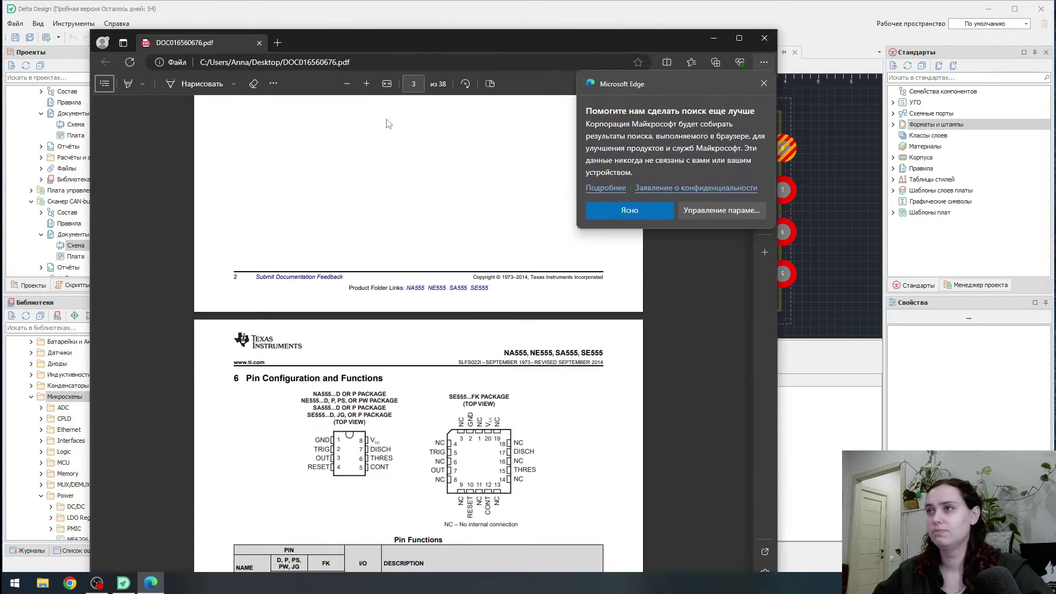
{"action": "scroll", "coordinate": [513, 385], "scroll_direction": "down", "scroll_amount": 20}
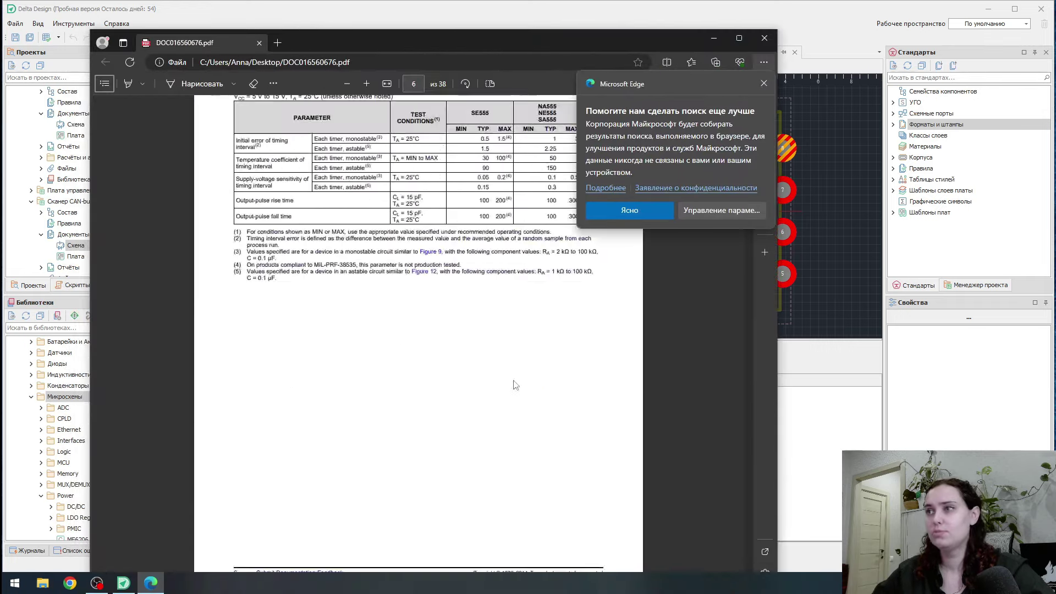
{"action": "left_click", "coordinate": [609, 212]}
{"action": "scroll", "coordinate": [438, 391], "scroll_direction": "down", "scroll_amount": 20}
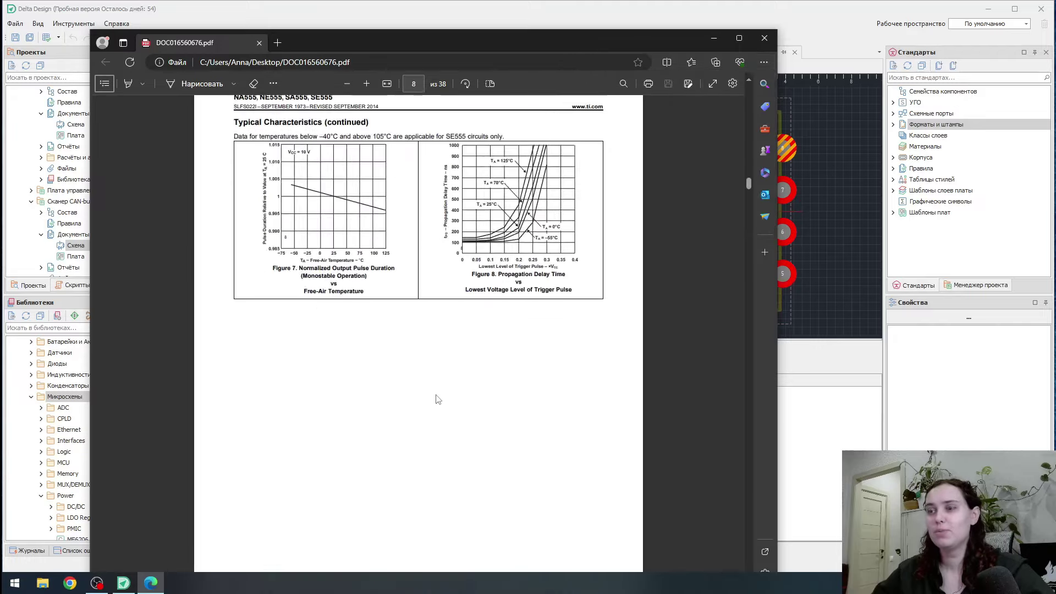
{"action": "scroll", "coordinate": [438, 391], "scroll_direction": "down", "scroll_amount": 2}
{"action": "scroll", "coordinate": [372, 321], "scroll_direction": "up", "scroll_amount": 2}
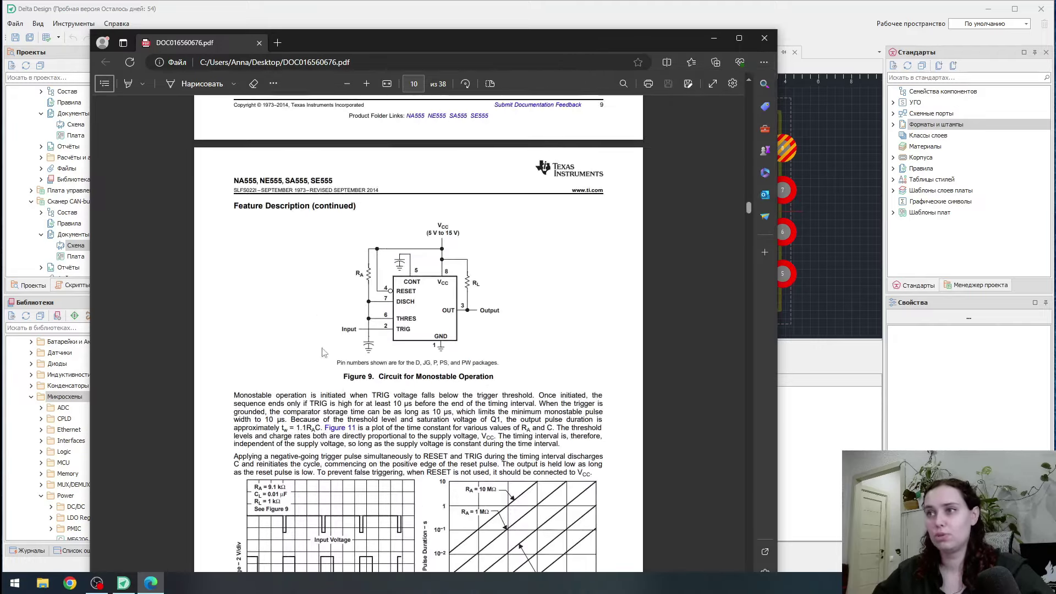
{"action": "scroll", "coordinate": [437, 377], "scroll_direction": "down", "scroll_amount": 15}
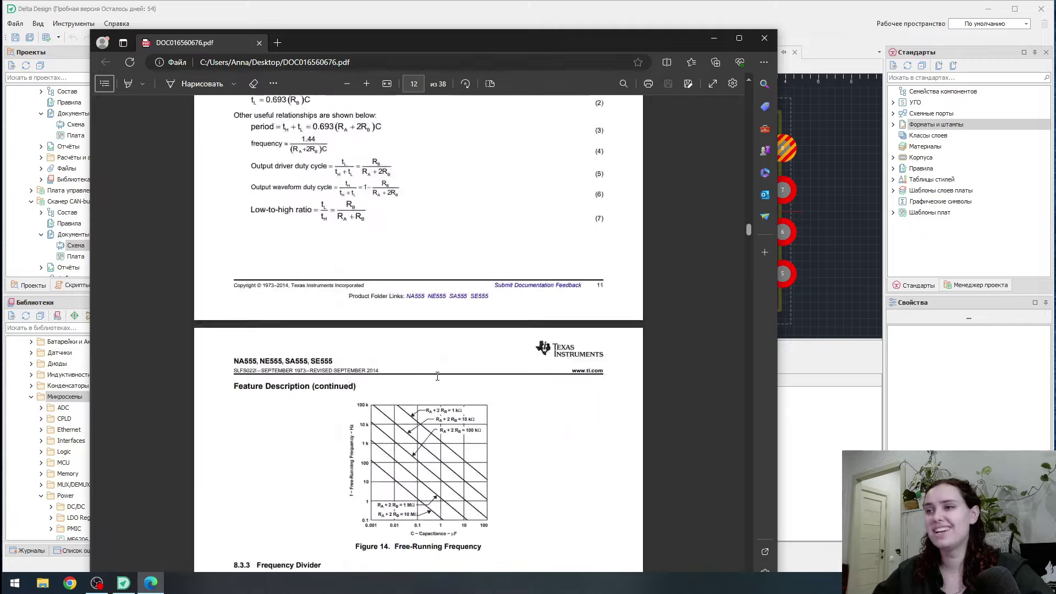
{"action": "scroll", "coordinate": [437, 377], "scroll_direction": "down", "scroll_amount": 10}
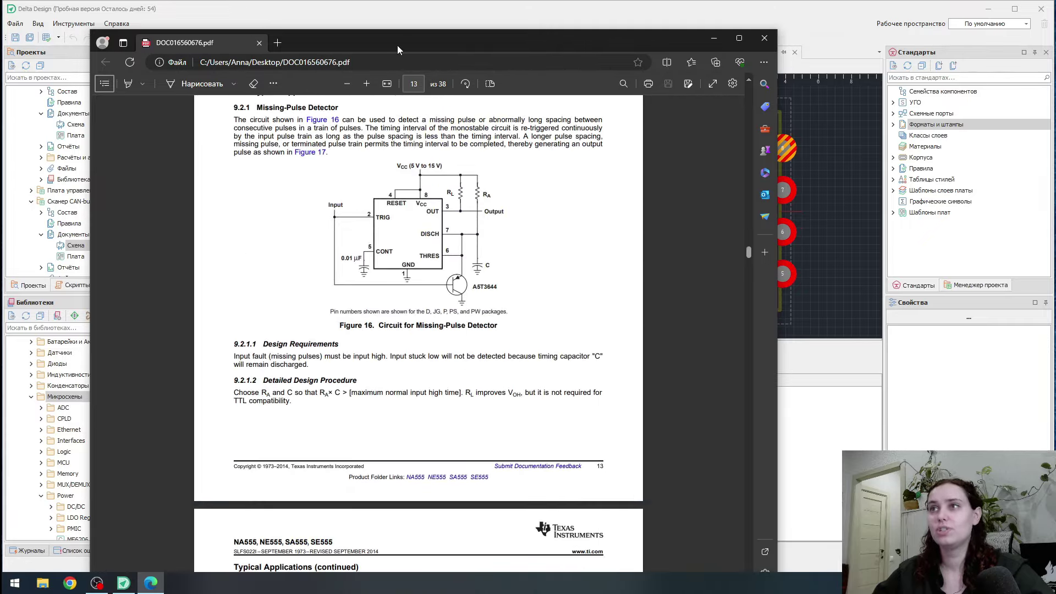
{"action": "key", "text": "super+Down"}
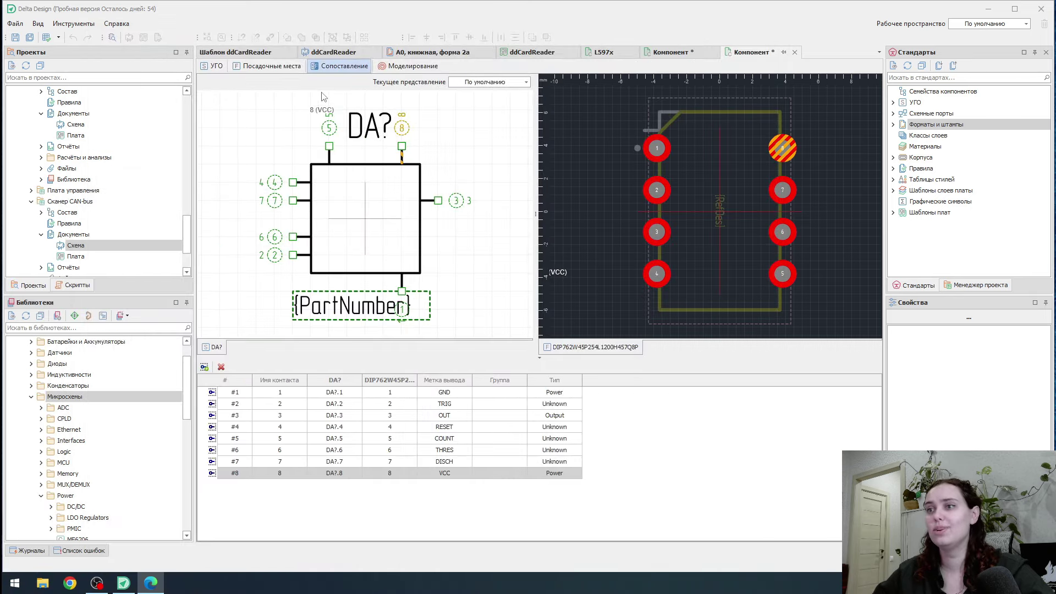
- Add an alternative representation to the component's symbol and draw a 15 by 15 mm rectangle centred on the origin as its body
{"action": "left_click", "coordinate": [220, 67]}
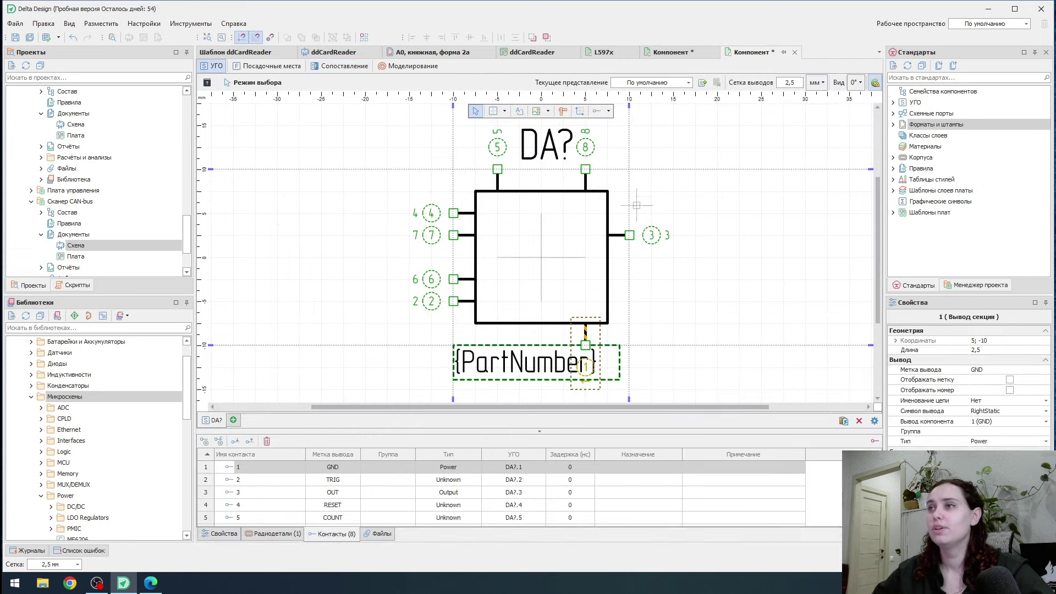
{"action": "left_click", "coordinate": [687, 83]}
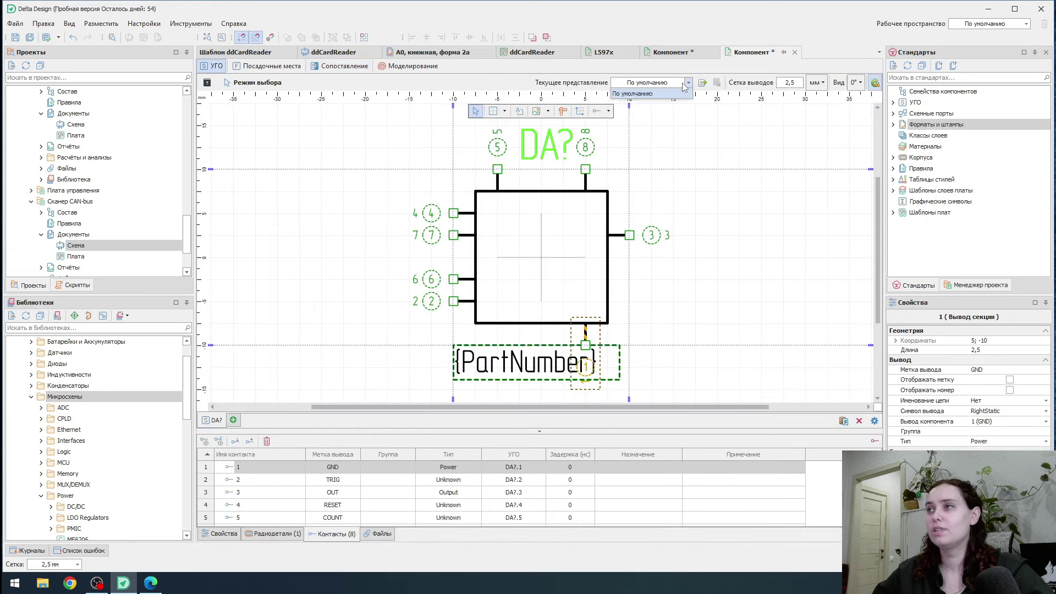
{"action": "left_click", "coordinate": [687, 83]}
{"action": "left_click", "coordinate": [703, 83]}
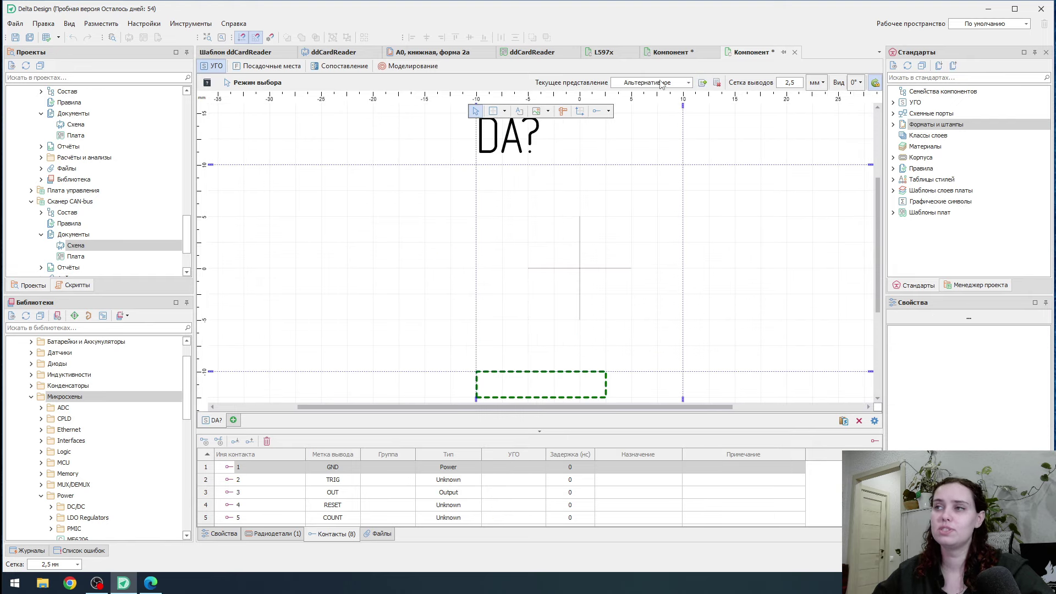
{"action": "left_click", "coordinate": [492, 111]}
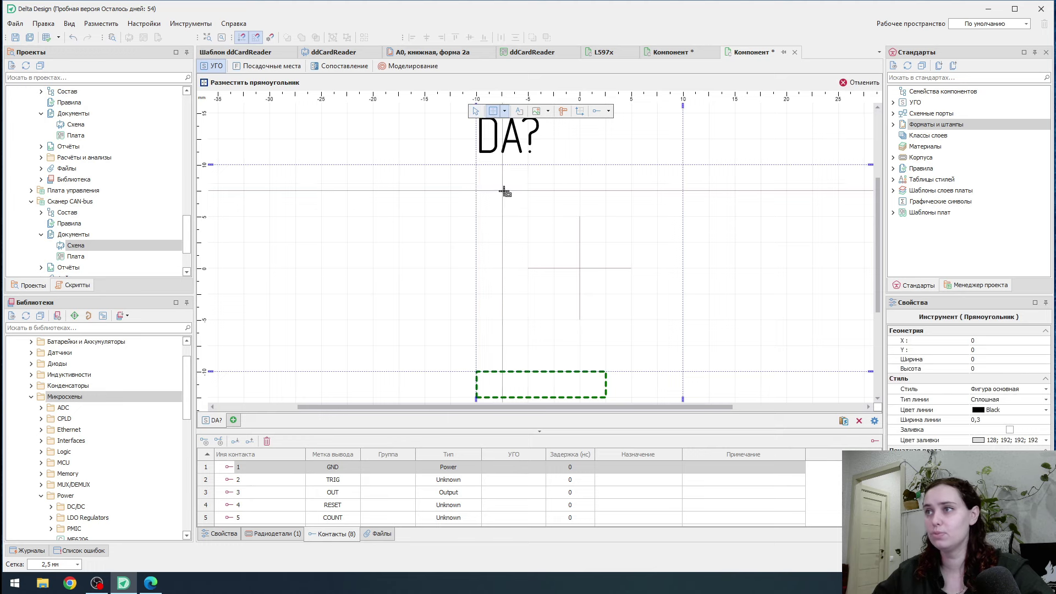
{"action": "left_click", "coordinate": [505, 191]}
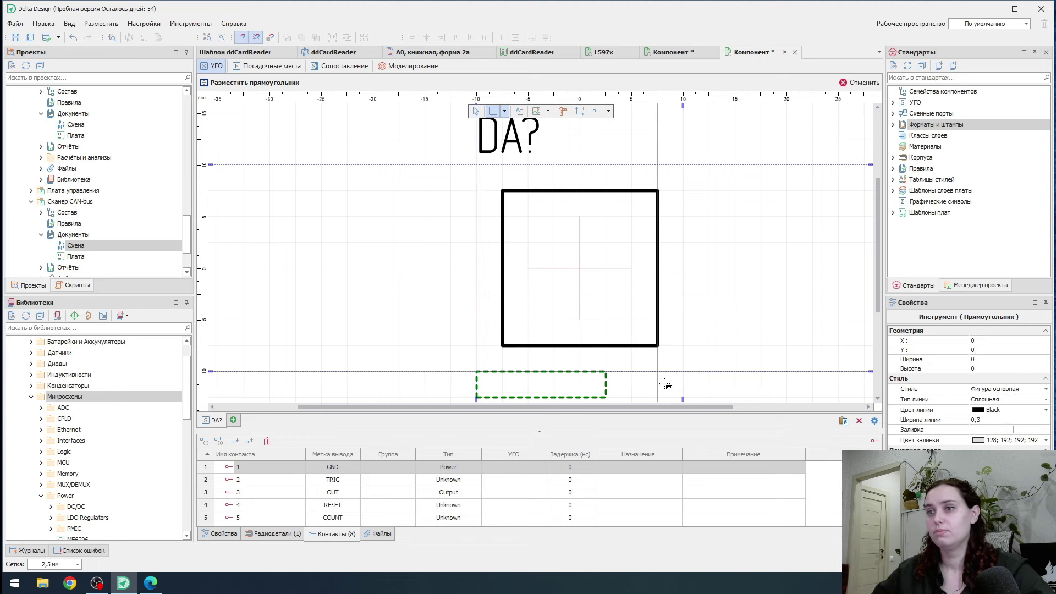
- Place the GND contact on the body's bottom edge at x 2.5, TRIG on the left edge and OUT on the right edge at y 5
{"action": "scroll", "coordinate": [267, 484], "scroll_direction": "down", "scroll_amount": 1}
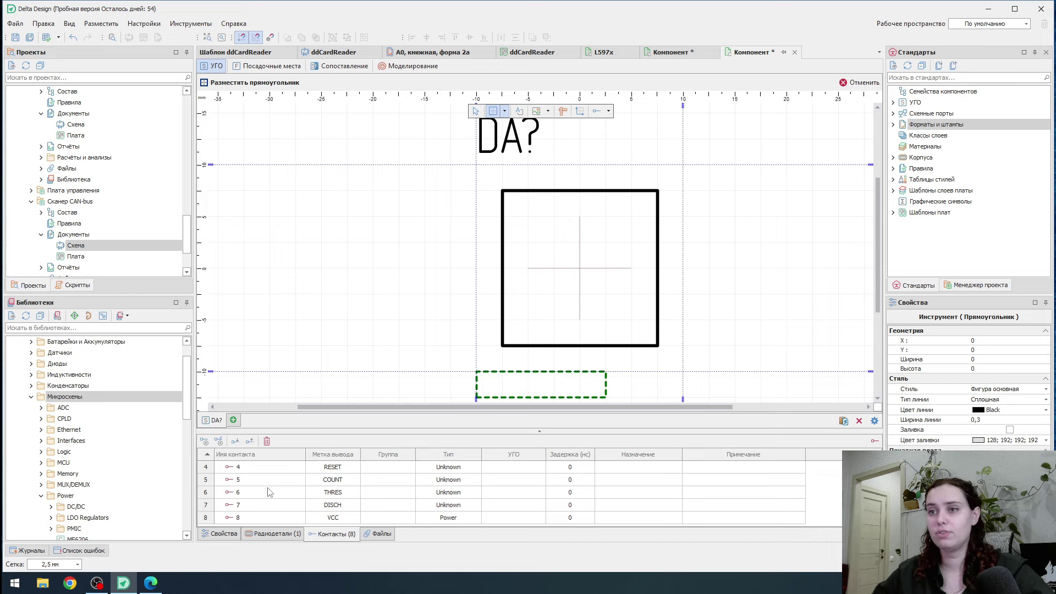
{"action": "scroll", "coordinate": [271, 492], "scroll_direction": "up", "scroll_amount": 1}
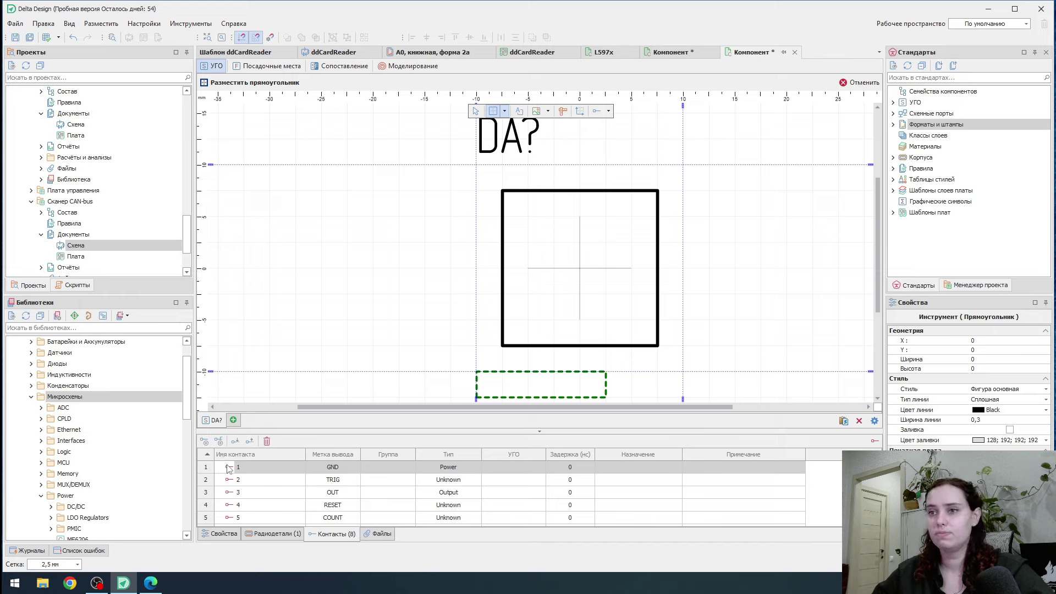
{"action": "left_click_drag", "start_coordinate": [229, 468], "coordinate": [605, 371]}
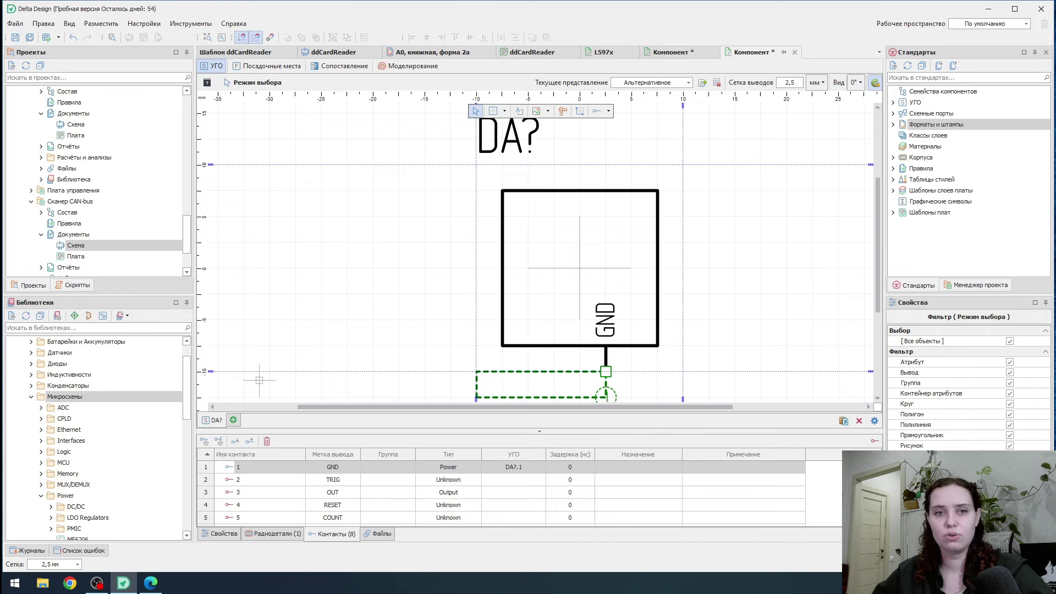
{"action": "left_click_drag", "start_coordinate": [231, 482], "coordinate": [490, 223]}
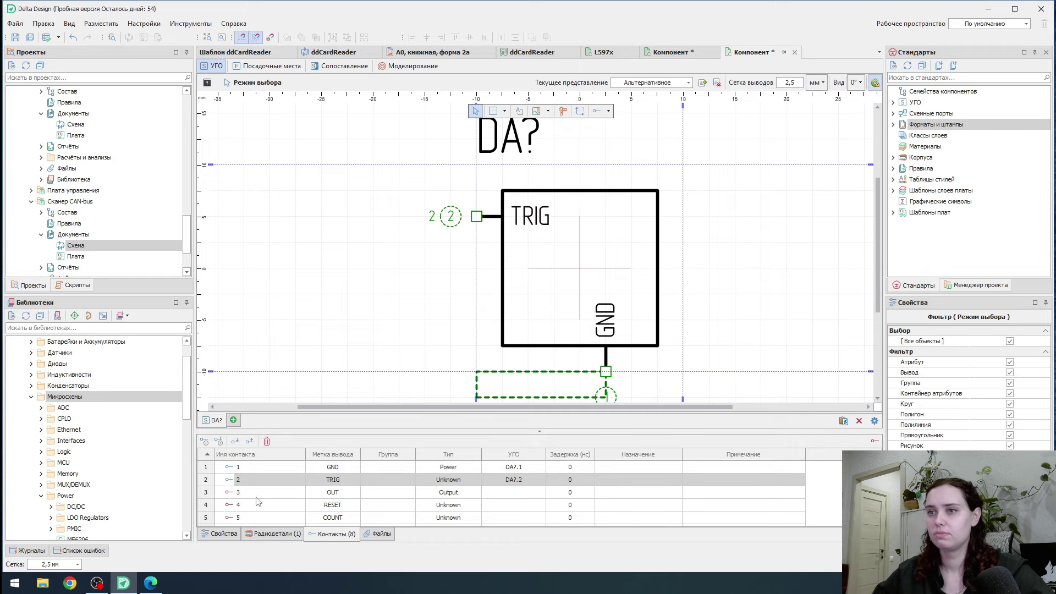
{"action": "left_click_drag", "start_coordinate": [226, 497], "coordinate": [250, 505]}
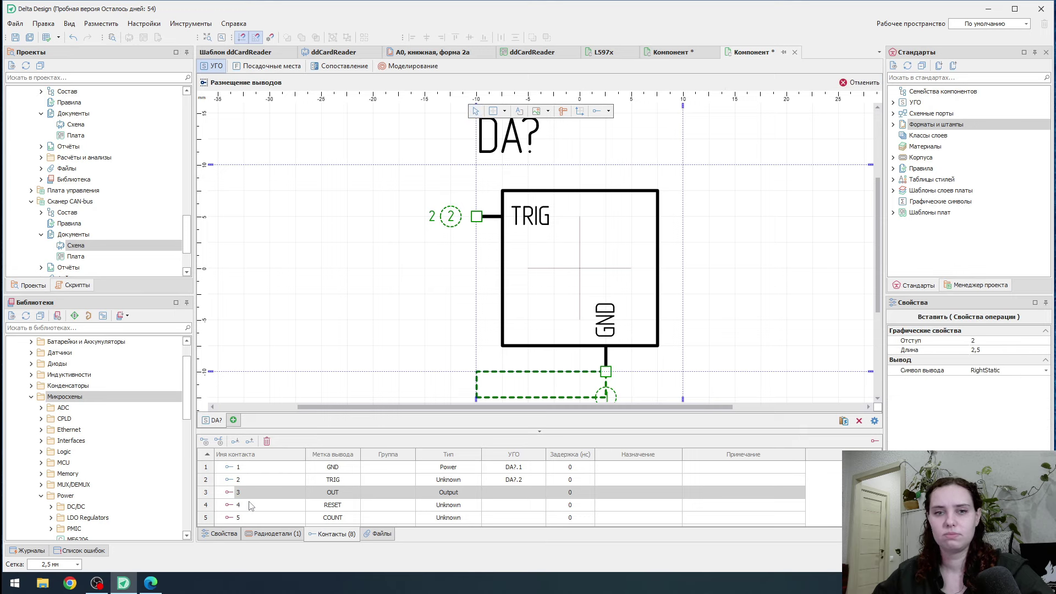
{"action": "left_click_drag", "start_coordinate": [250, 505], "coordinate": [684, 217]}
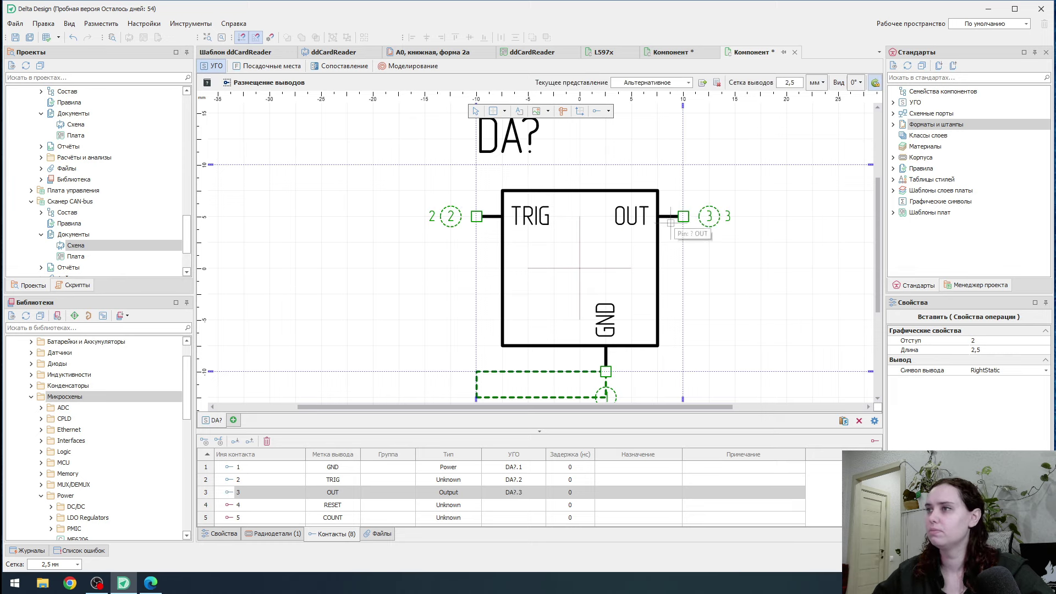
- Place RESET at the middle of the top edge, COUNT low on the left edge, and THRES and DISCH on the right edge below OUT
{"action": "left_click_drag", "start_coordinate": [230, 510], "coordinate": [308, 471]}
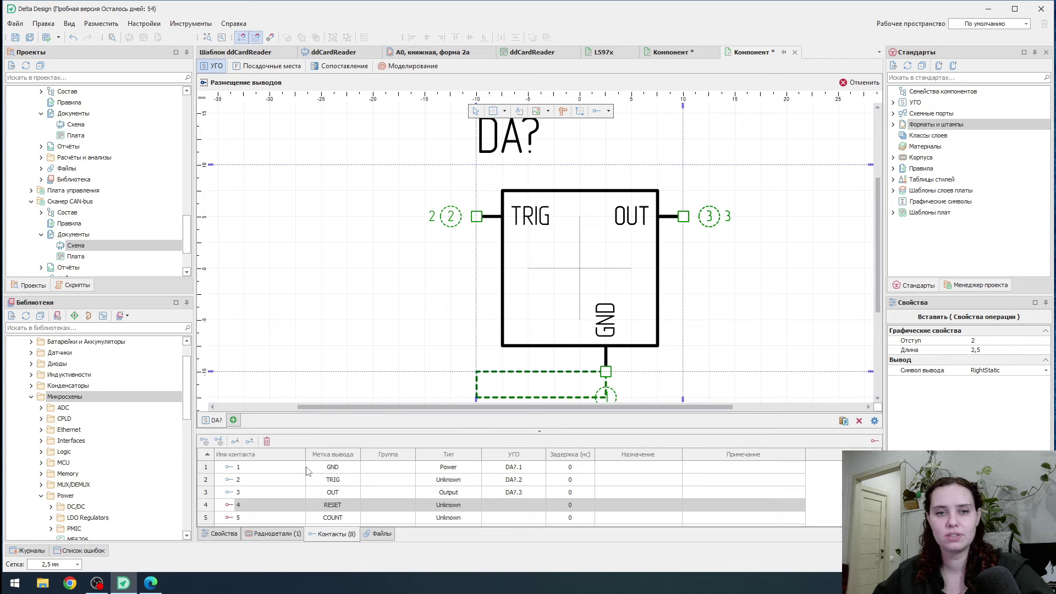
{"action": "left_click_drag", "start_coordinate": [336, 404], "coordinate": [584, 177]}
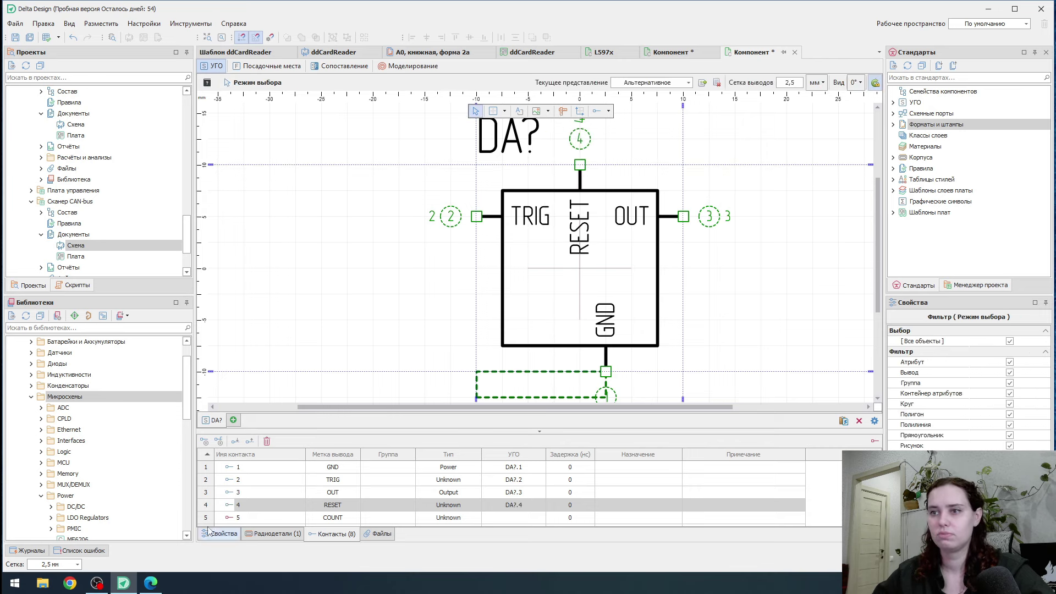
{"action": "left_click_drag", "start_coordinate": [225, 515], "coordinate": [482, 320]}
{"action": "scroll", "coordinate": [261, 505], "scroll_direction": "down", "scroll_amount": 1}
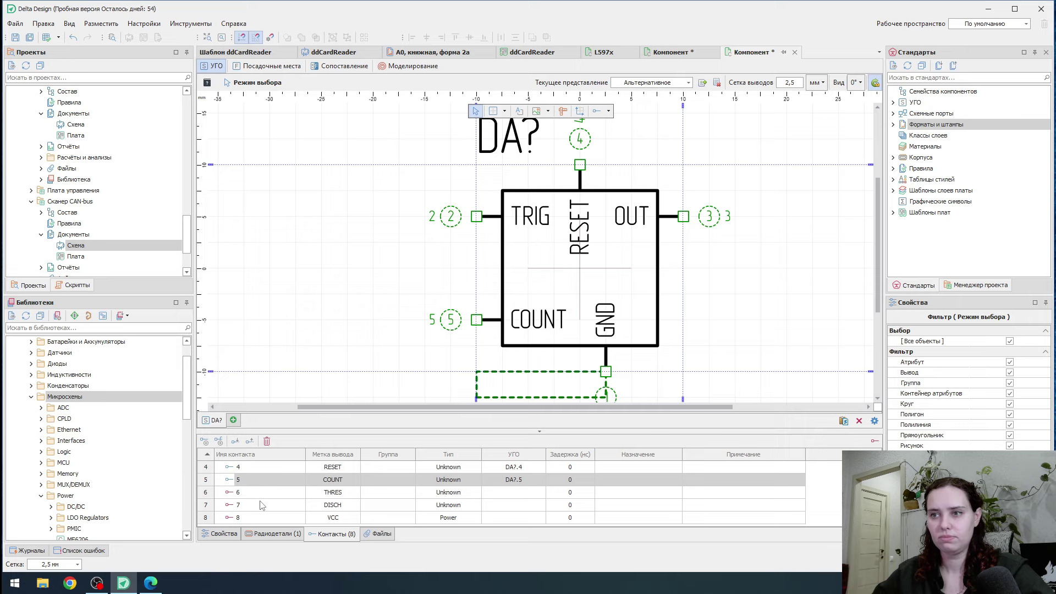
{"action": "left_click_drag", "start_coordinate": [226, 496], "coordinate": [674, 301]}
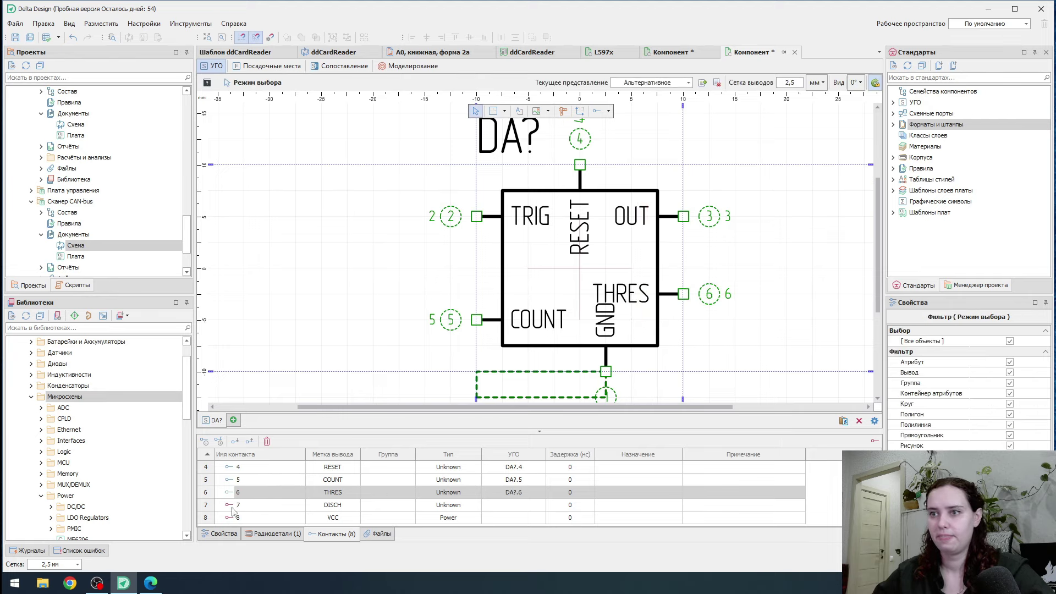
{"action": "left_click_drag", "start_coordinate": [232, 506], "coordinate": [674, 264]}
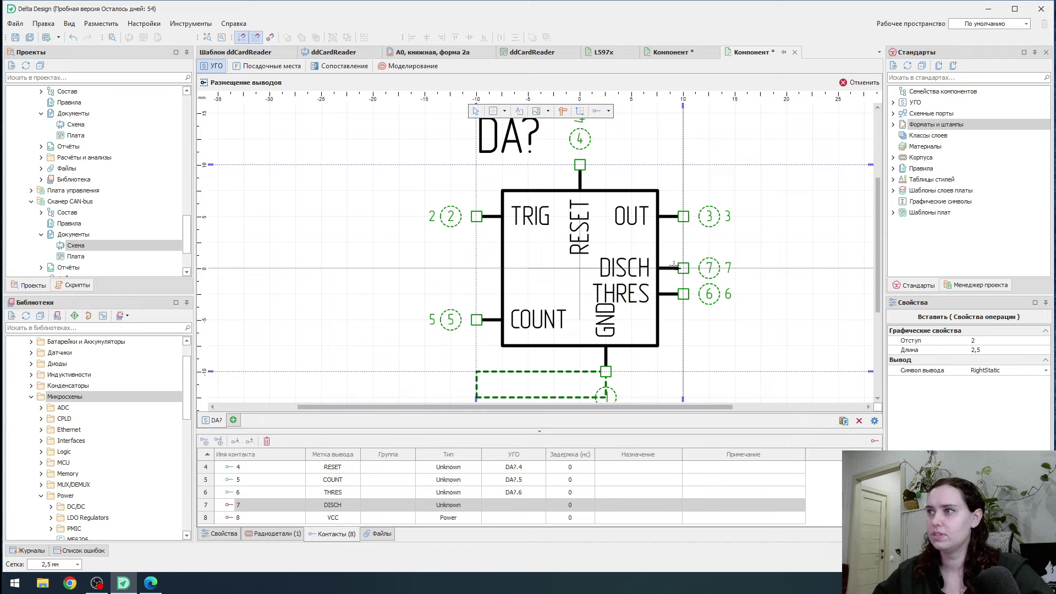
- Place the VCC contact on the top edge beside RESET and move the DA? designator to X -7.5, Y 10
{"action": "right_click", "coordinate": [237, 517]}
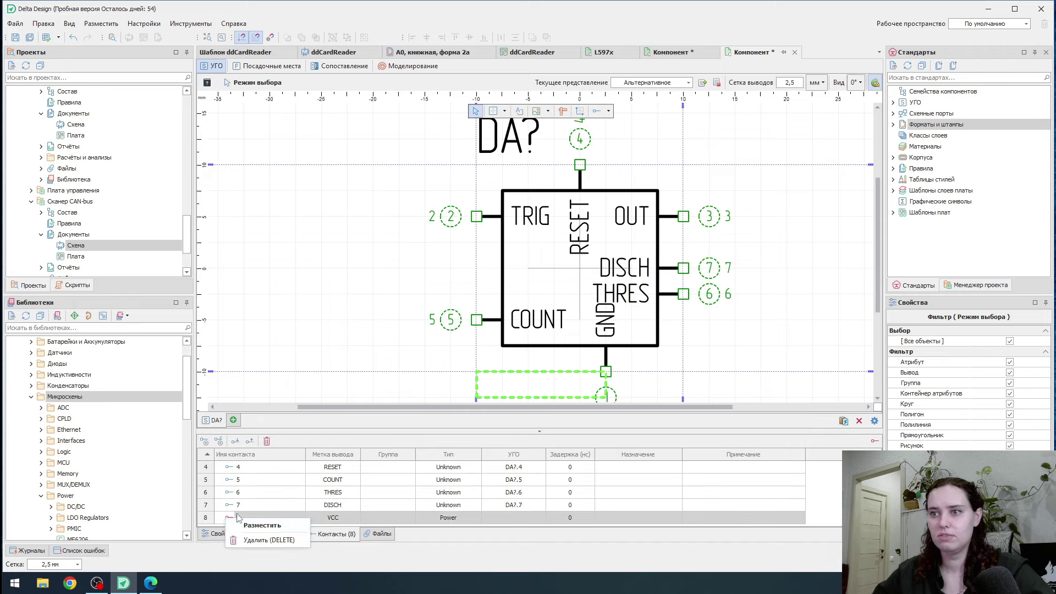
{"action": "left_click", "coordinate": [245, 527]}
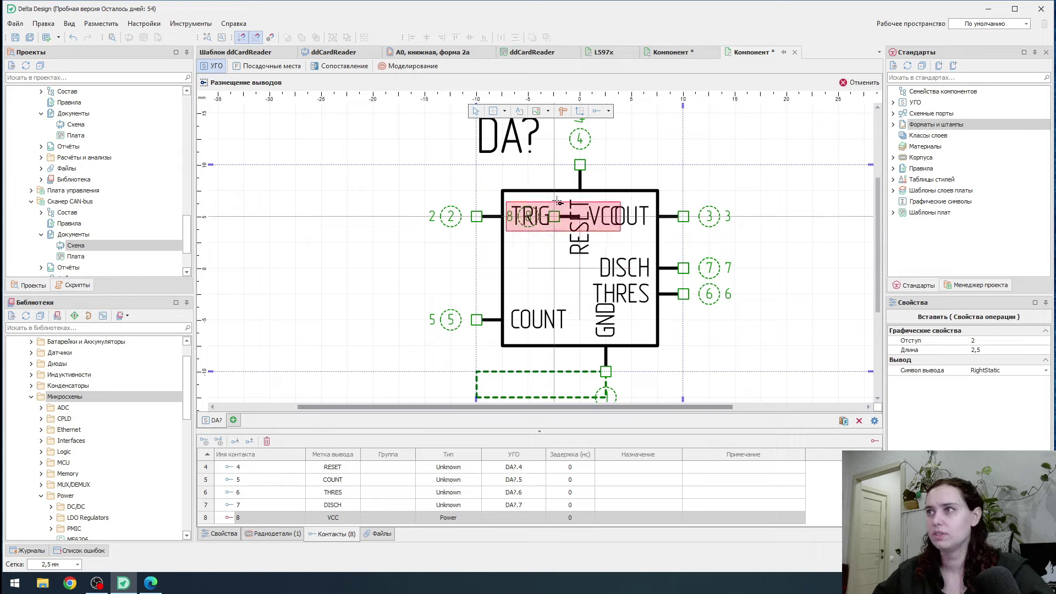
{"action": "left_click", "coordinate": [607, 165]}
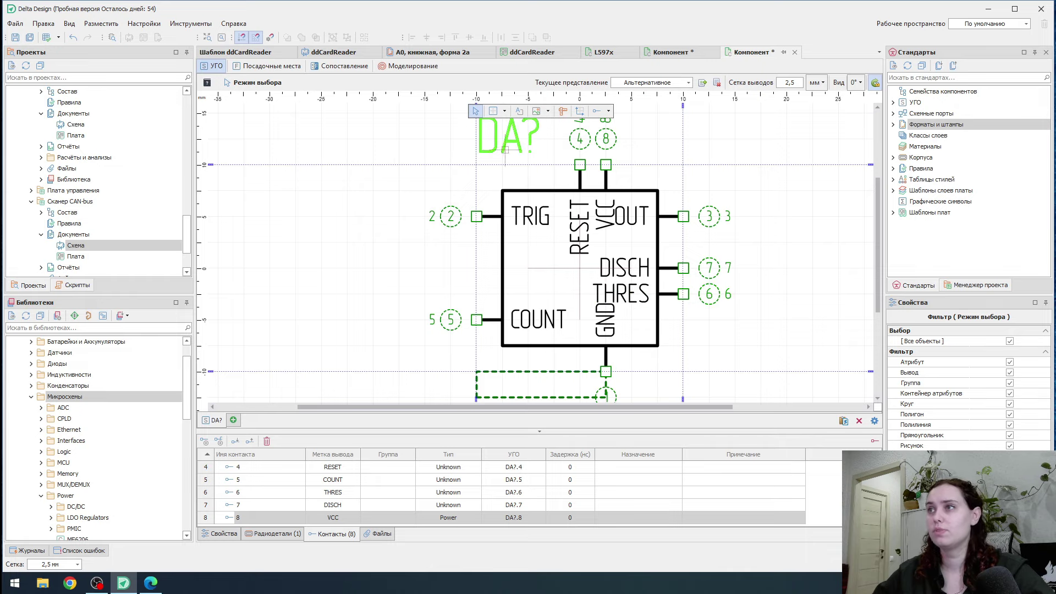
{"action": "left_click", "coordinate": [510, 144]}
{"action": "left_click_drag", "start_coordinate": [510, 144], "coordinate": [536, 144]}
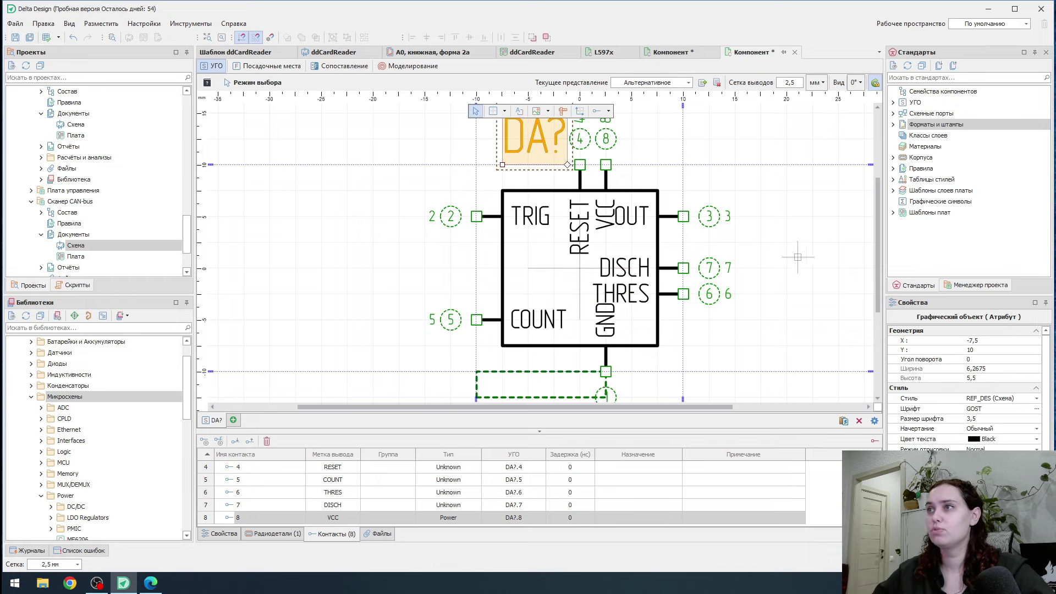
- Move the attribute zone below the GND contact to X -7.5, Y -12.5 and enable its Артикул attribute
{"action": "scroll", "coordinate": [731, 339], "scroll_direction": "down", "scroll_amount": 1}
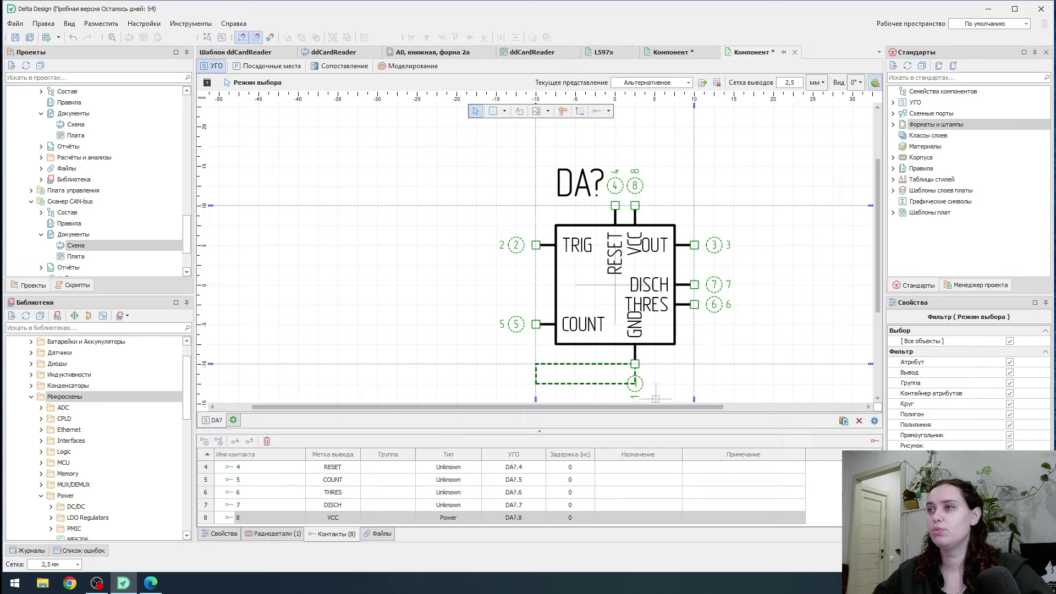
{"action": "left_click", "coordinate": [594, 380]}
{"action": "left_click_drag", "start_coordinate": [594, 380], "coordinate": [610, 401]}
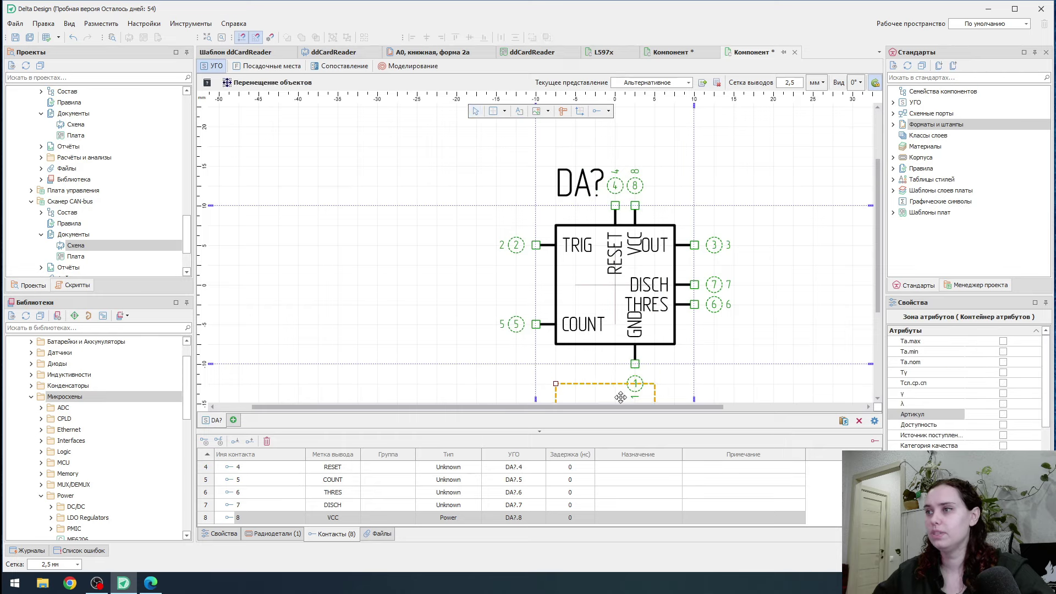
{"action": "scroll", "coordinate": [745, 371], "scroll_direction": "down", "scroll_amount": 1}
{"action": "middle_click_drag", "start_coordinate": [744, 373], "coordinate": [631, 306]}
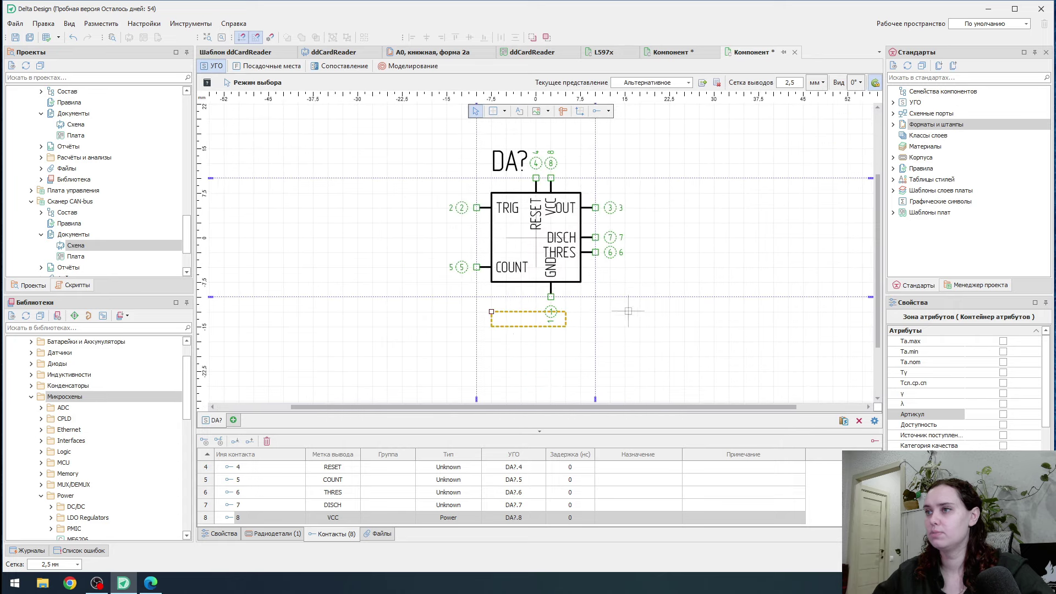
{"action": "left_click", "coordinate": [1003, 414]}
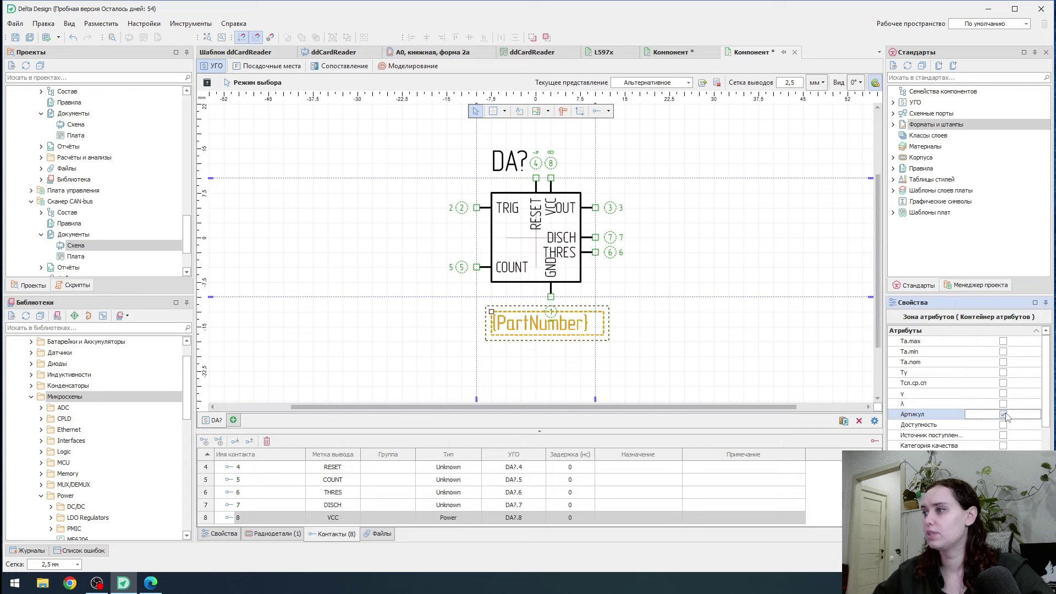
{"action": "left_click", "coordinate": [670, 367]}
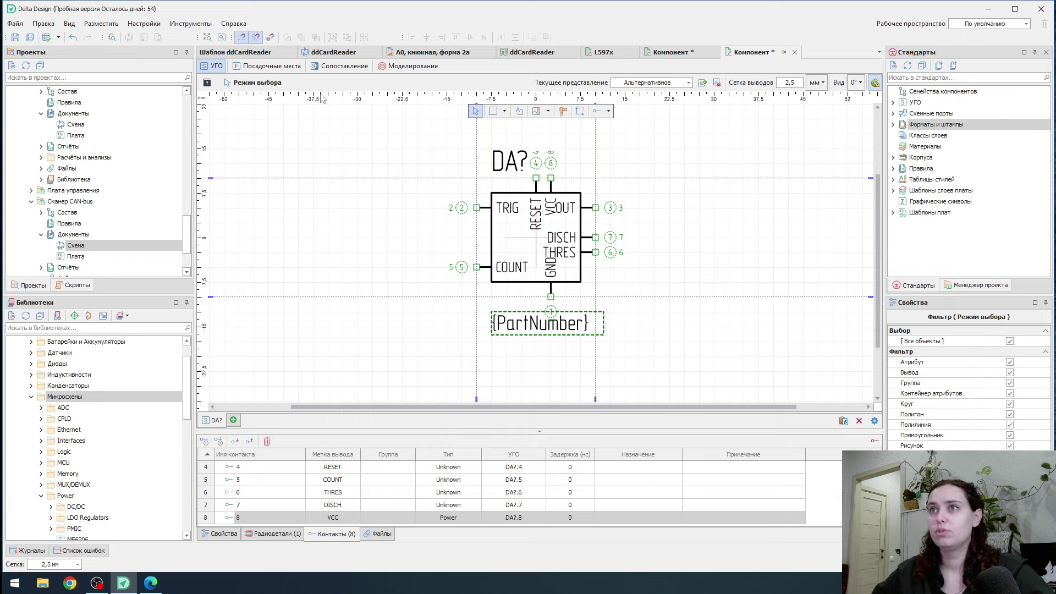
- Go to the component's footprints and start creating another footprint with the wizard
{"action": "left_click", "coordinate": [293, 68]}
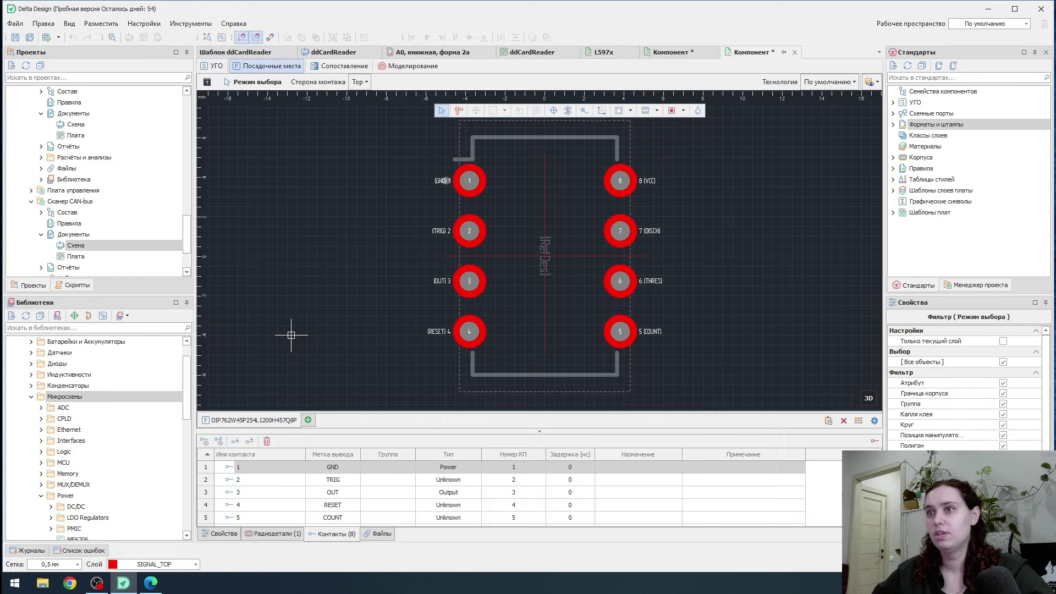
{"action": "left_click", "coordinate": [308, 419]}
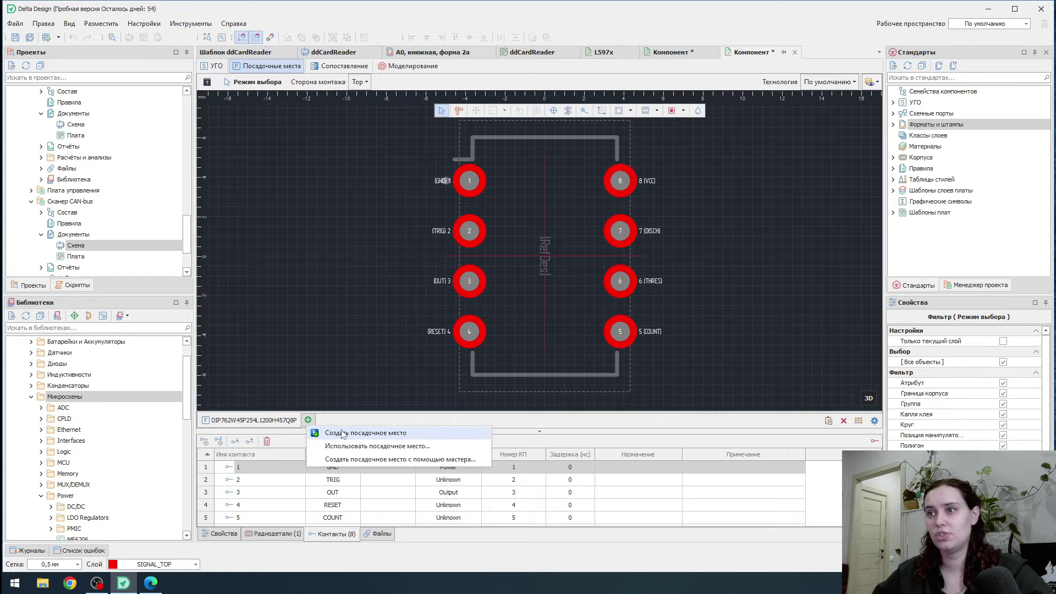
{"action": "left_click", "coordinate": [385, 459]}
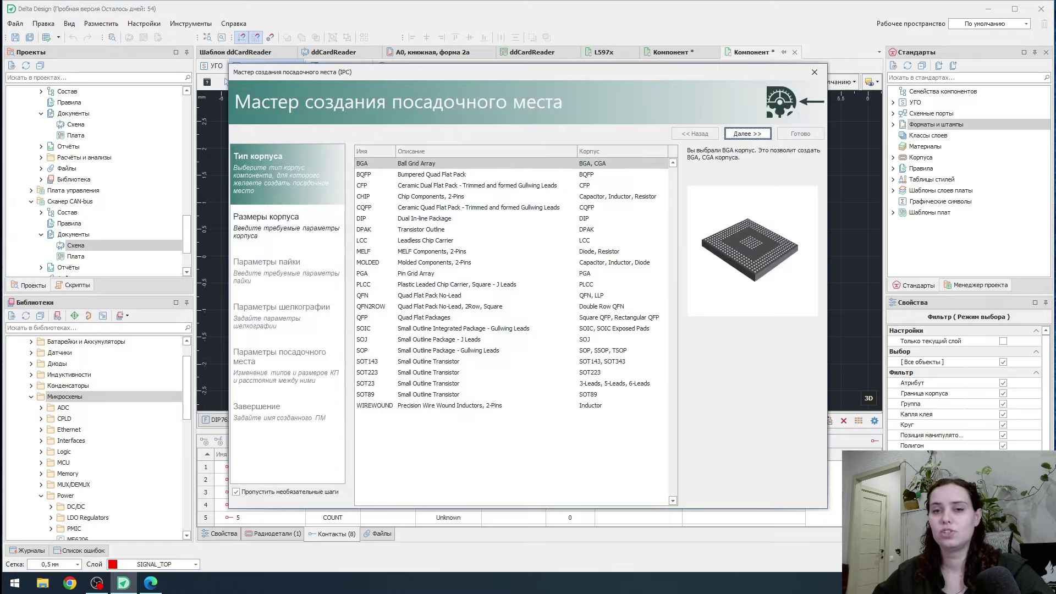
- Examine the pin configuration page of the NA555 datasheet PDF for the available packages, then return to the footprint wizard
{"action": "left_click", "coordinate": [150, 583]}
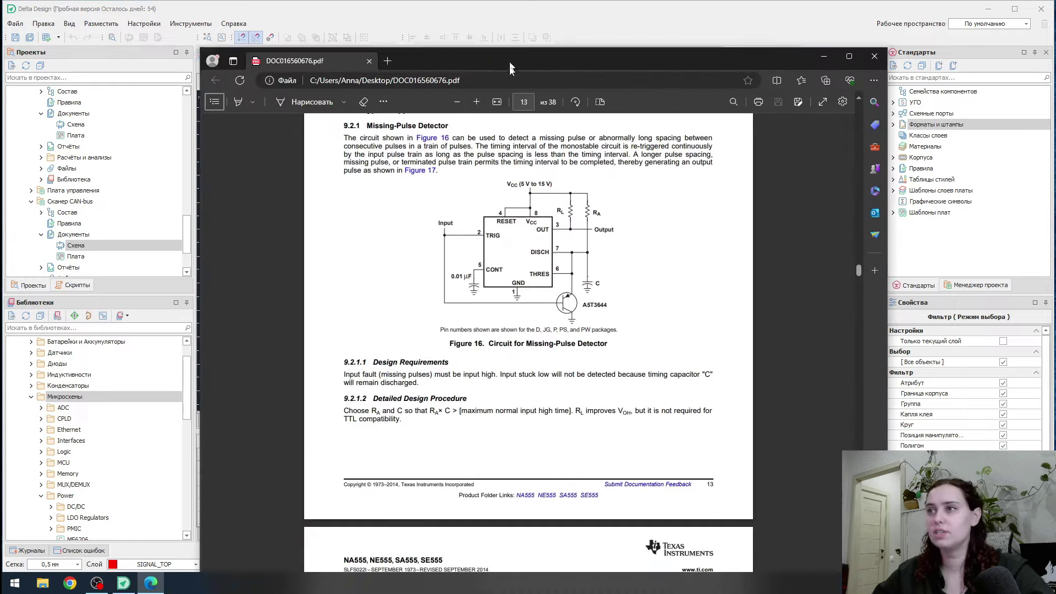
{"action": "scroll", "coordinate": [539, 370], "scroll_direction": "up", "scroll_amount": 10}
{"action": "scroll", "coordinate": [540, 370], "scroll_direction": "up", "scroll_amount": 20}
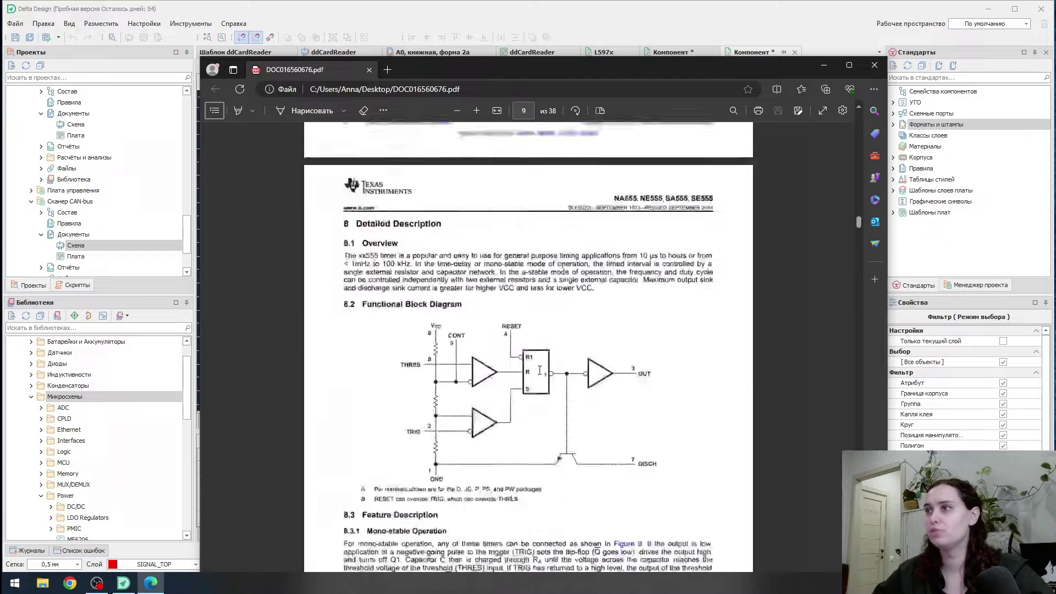
{"action": "scroll", "coordinate": [539, 370], "scroll_direction": "up", "scroll_amount": 20}
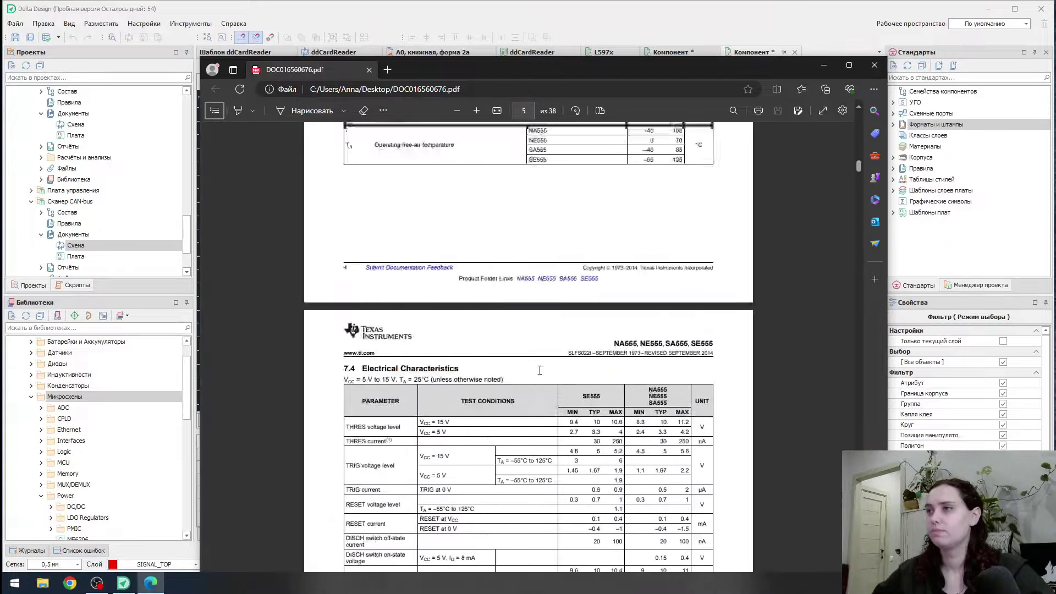
{"action": "scroll", "coordinate": [539, 370], "scroll_direction": "up", "scroll_amount": 4}
{"action": "scroll", "coordinate": [545, 367], "scroll_direction": "down", "scroll_amount": 8}
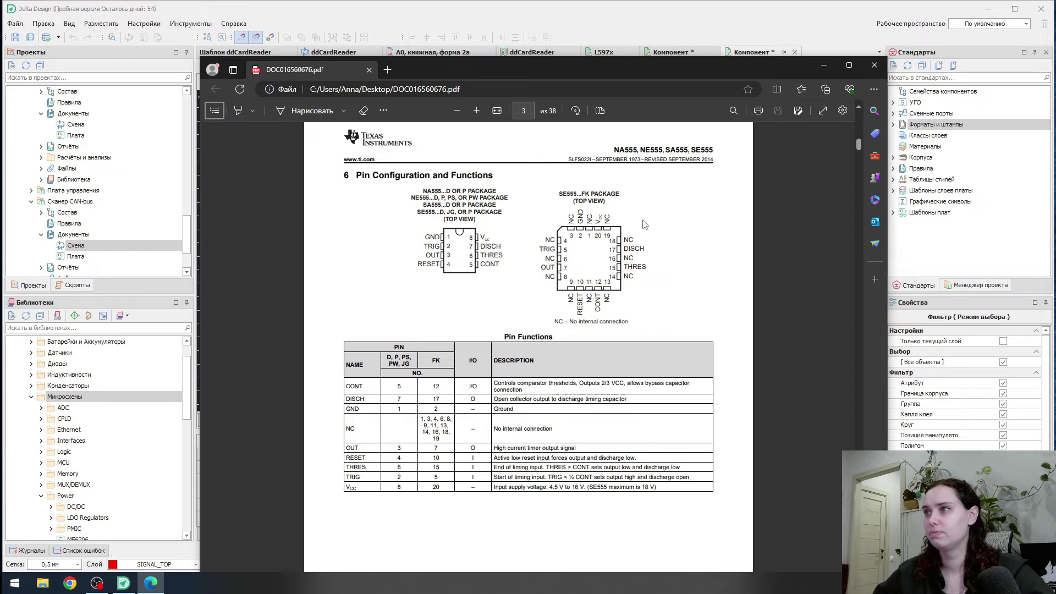
{"action": "left_click_drag", "start_coordinate": [575, 72], "coordinate": [159, 237]}
{"action": "left_click", "coordinate": [225, 81]}
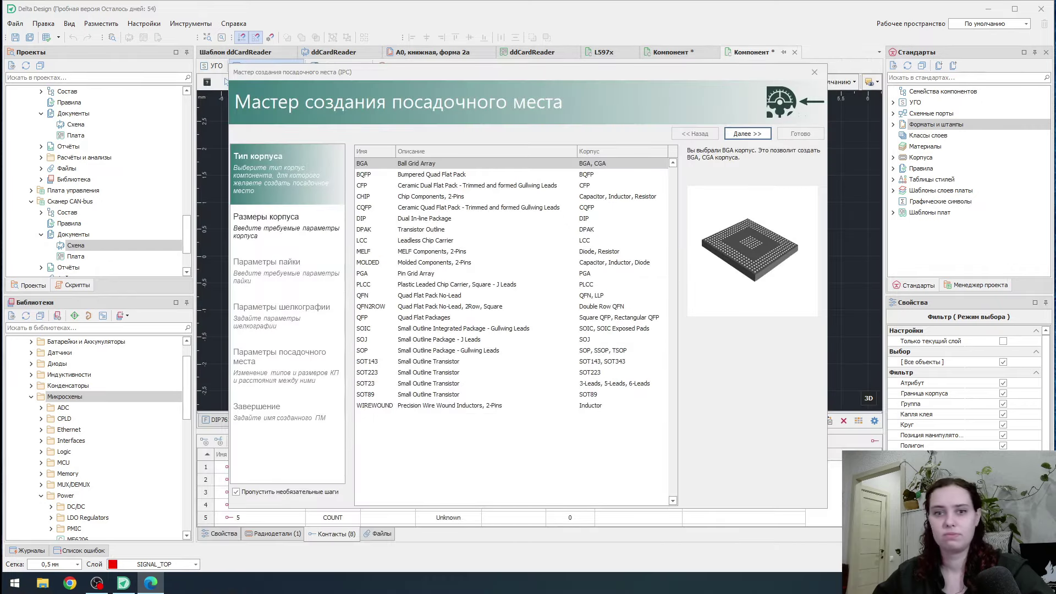
- Preview the BQFP, CFP, CHIP and CQFP package types in the footprint wizard
{"action": "left_click", "coordinate": [414, 175]}
{"action": "left_click", "coordinate": [414, 187]}
{"action": "left_click", "coordinate": [409, 201]}
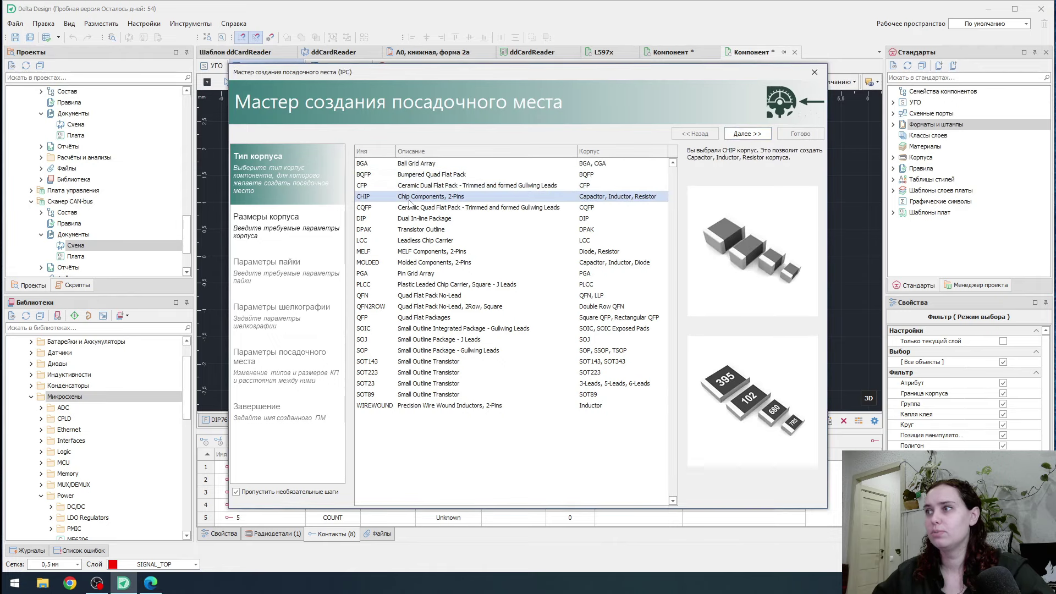
{"action": "left_click", "coordinate": [409, 209]}
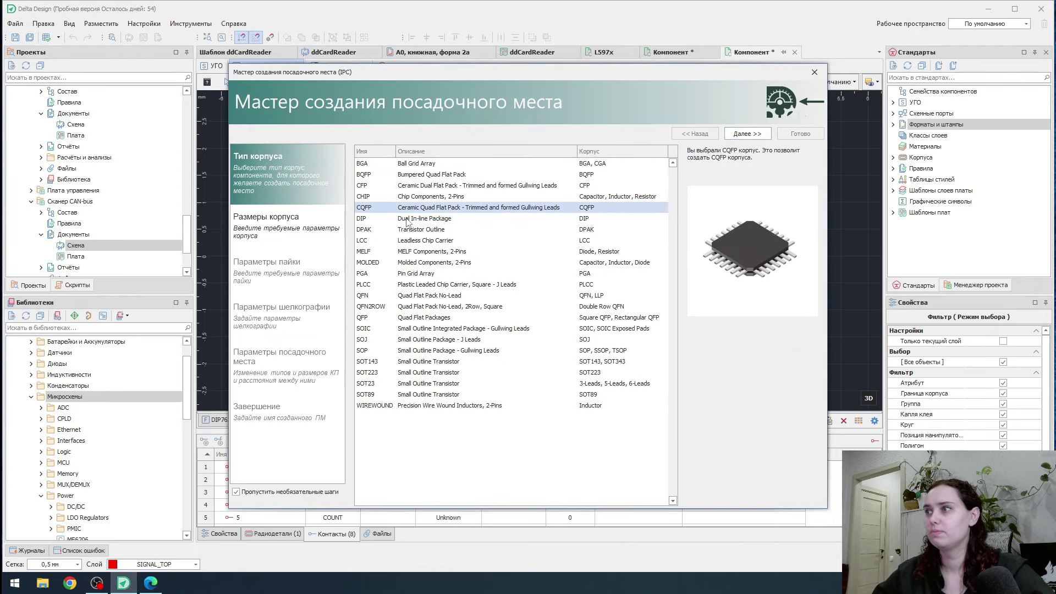
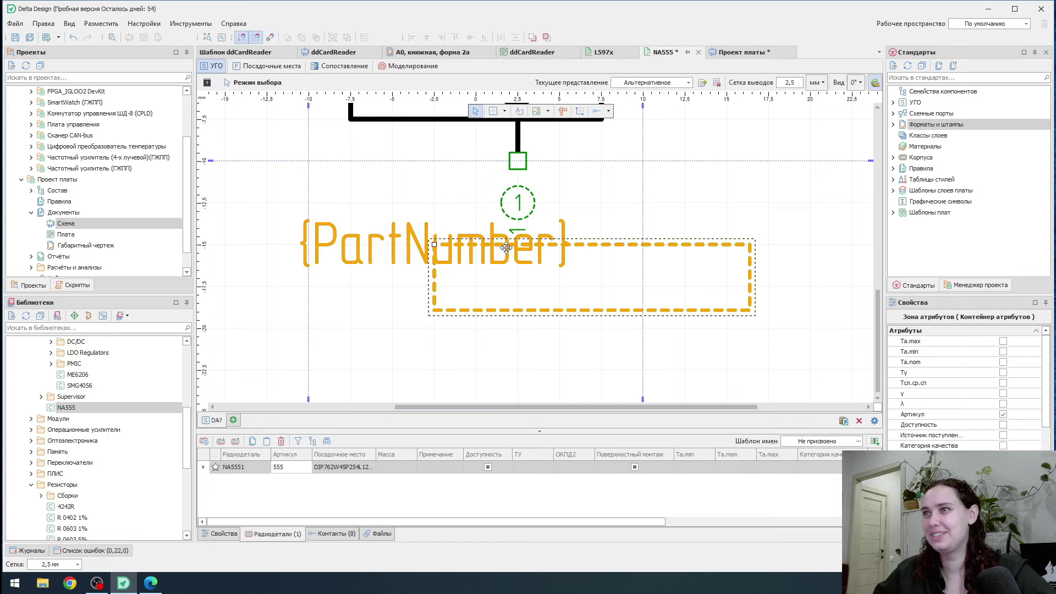
- Try to select the PartNumber attribute text separately from its attribute zone on the NA555 symbol
{"action": "left_click", "coordinate": [378, 313]}
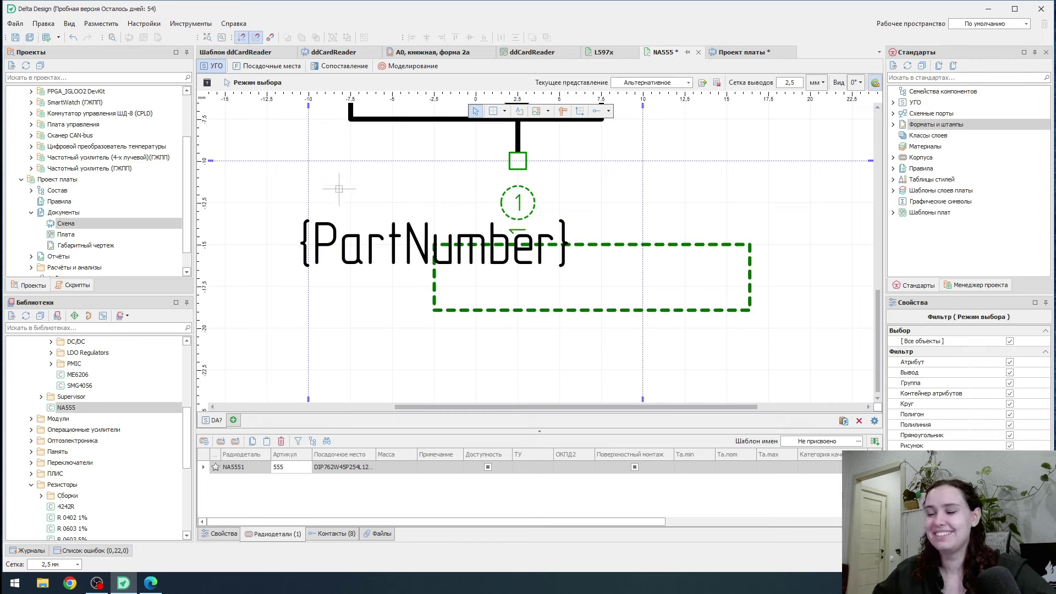
{"action": "left_click", "coordinate": [418, 239]}
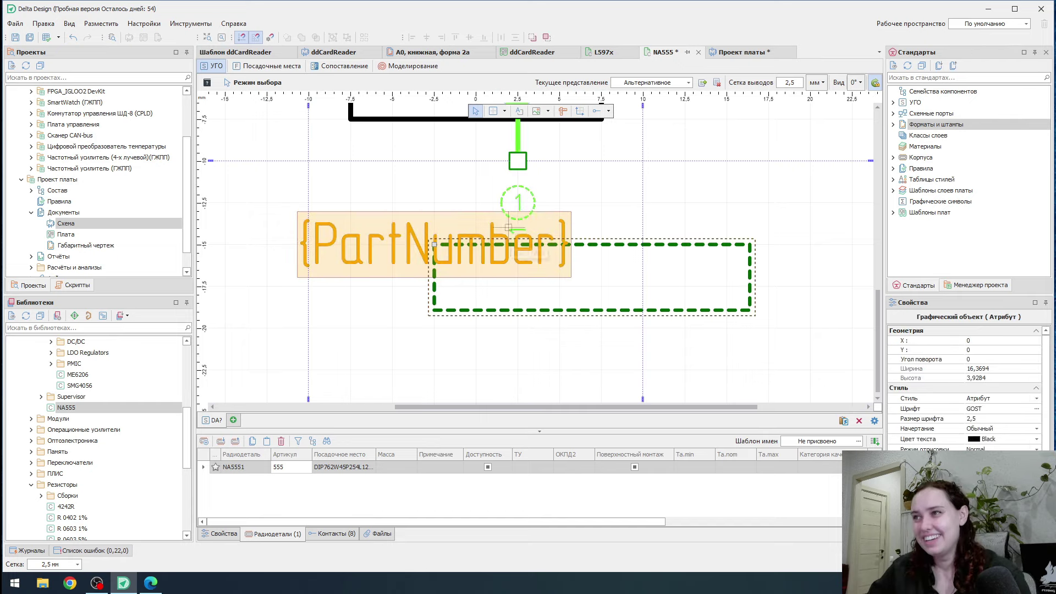
{"action": "left_click", "coordinate": [517, 262]}
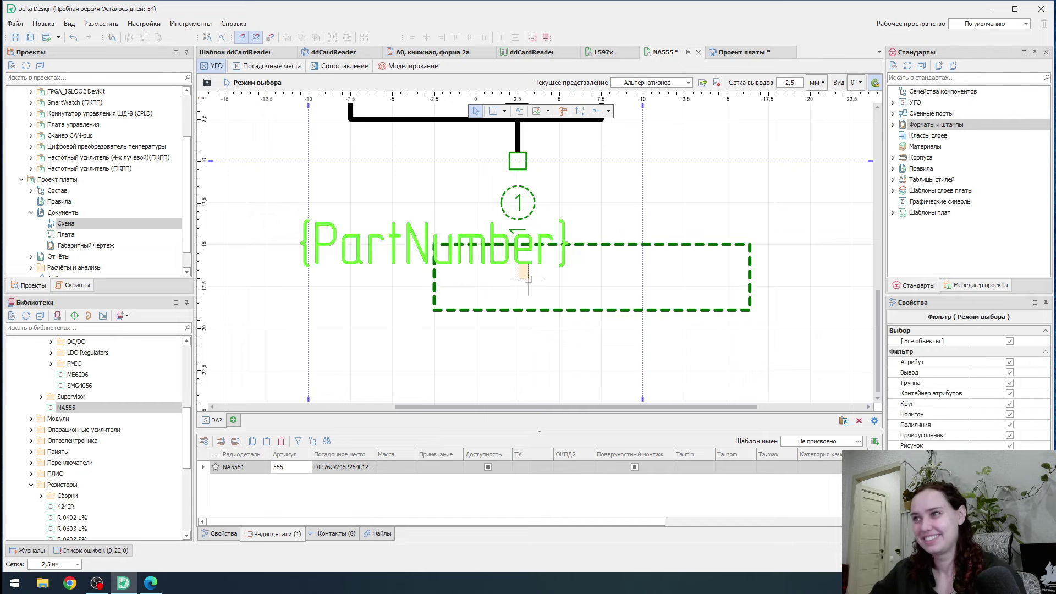
{"action": "left_click", "coordinate": [514, 260]}
{"action": "left_click", "coordinate": [510, 258]}
{"action": "left_click", "coordinate": [452, 234]}
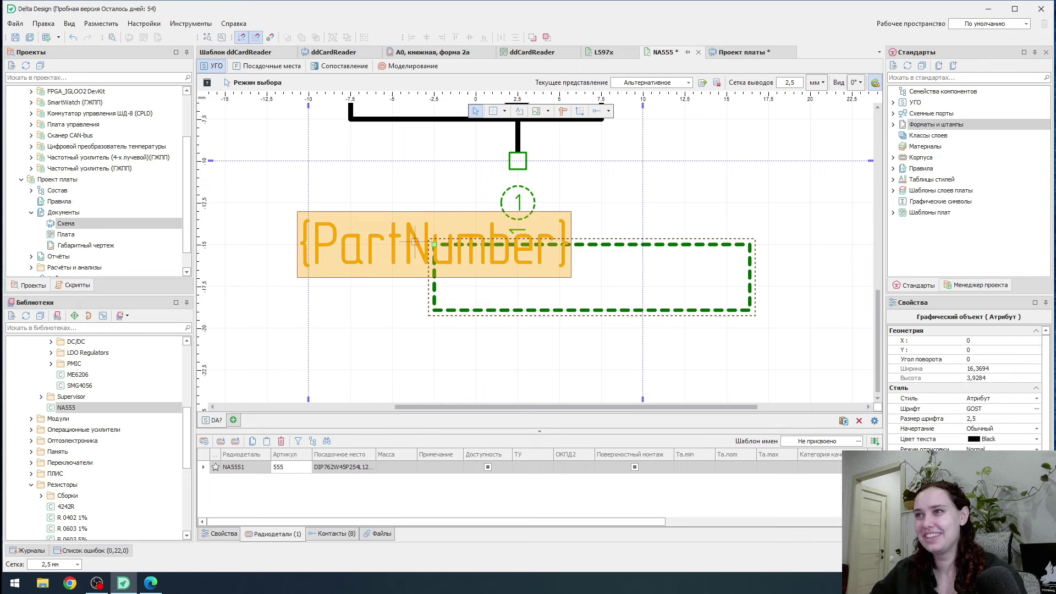
{"action": "left_click", "coordinate": [308, 220]}
{"action": "left_click", "coordinate": [308, 220]}
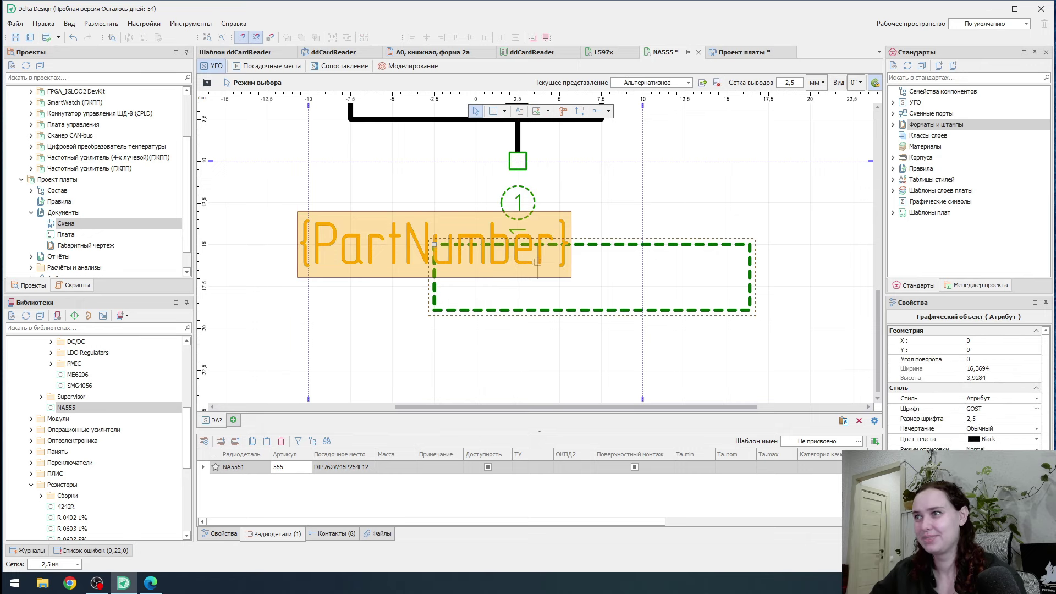
{"action": "left_click", "coordinate": [614, 301]}
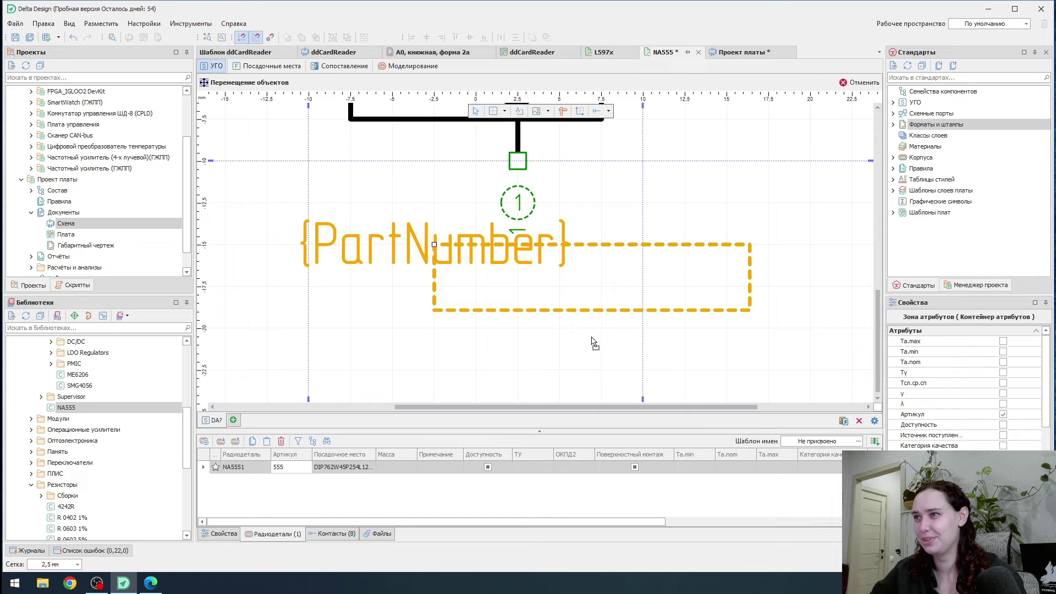
- Undo the last moves of the PartNumber text and its zone, and shift the zone to X -7.5, Y -15
{"action": "key", "text": "ctrl+z"}
{"action": "key", "text": "ctrl+z"}
{"action": "key", "text": "Escape"}
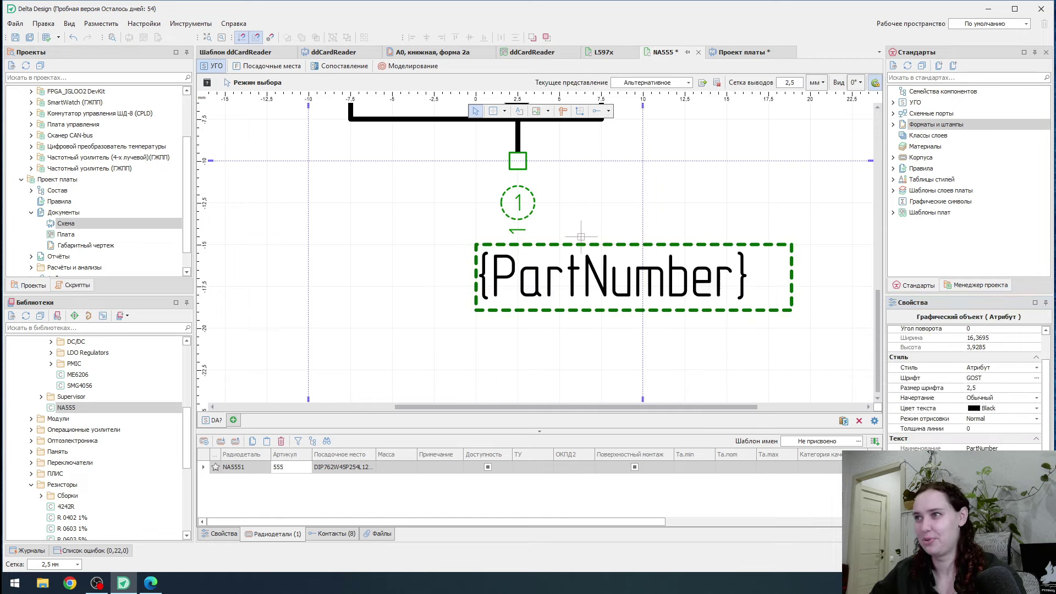
{"action": "left_click_drag", "start_coordinate": [581, 242], "coordinate": [456, 242]}
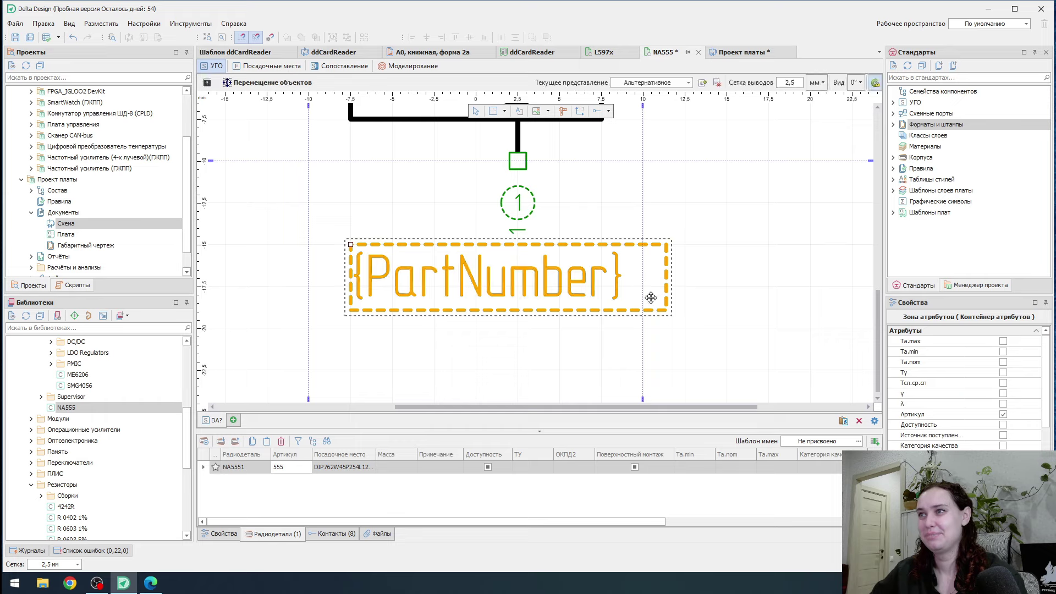
{"action": "left_click", "coordinate": [775, 290]}
- Rotate component DA1 on the Проект платы schematic through a full turn in 90° steps
{"action": "left_click", "coordinate": [743, 52]}
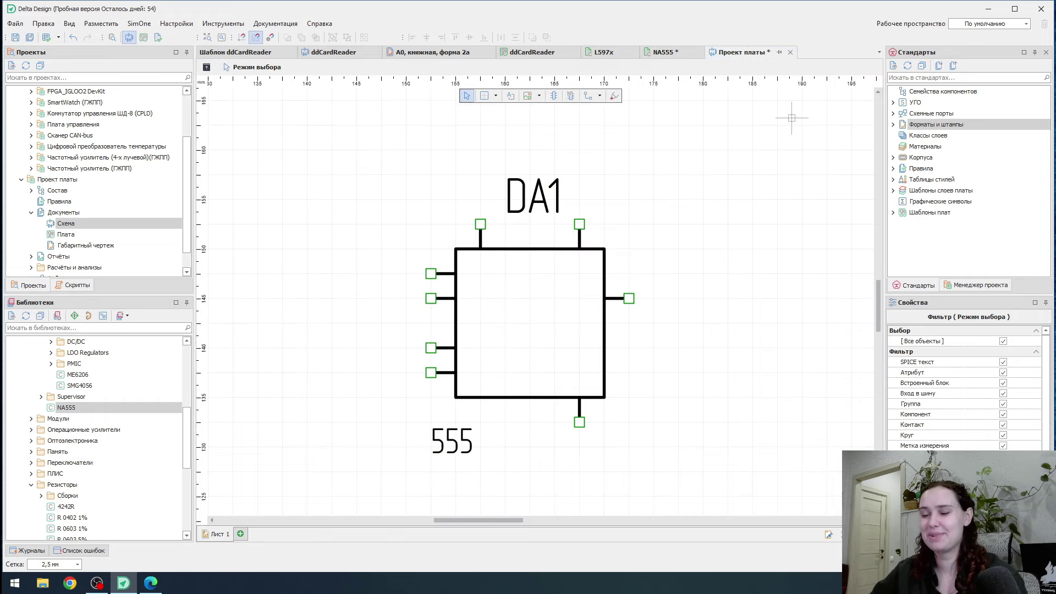
{"action": "left_click", "coordinate": [563, 332]}
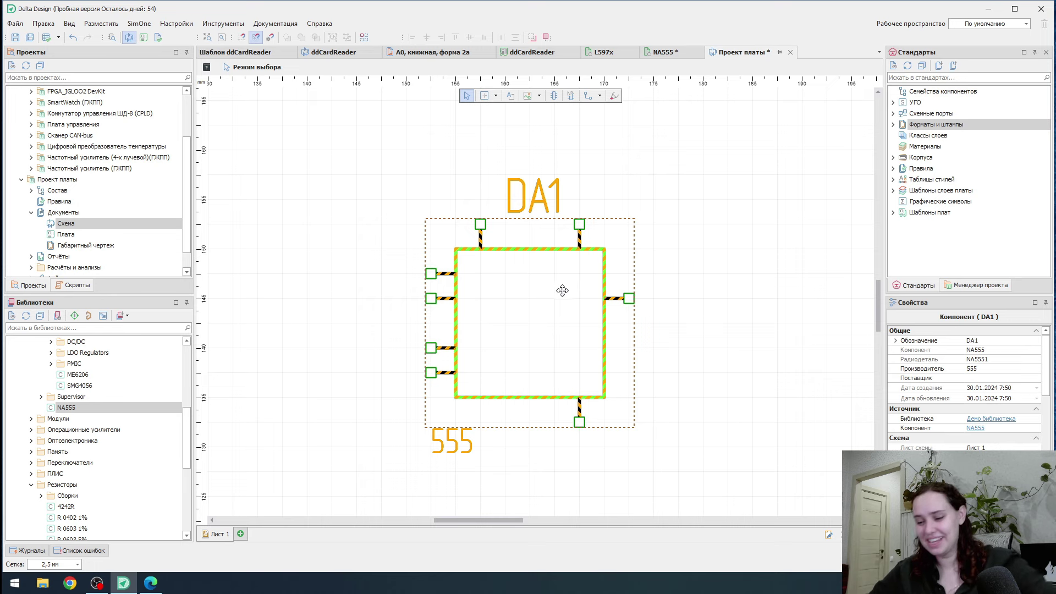
{"action": "key", "text": "r"}
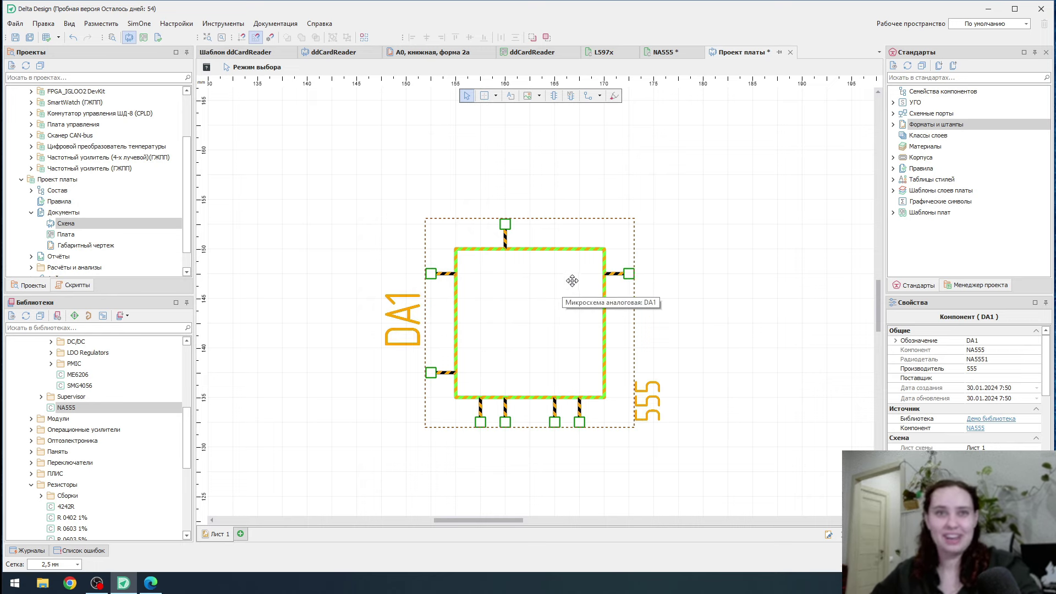
{"action": "left_click", "coordinate": [769, 331]}
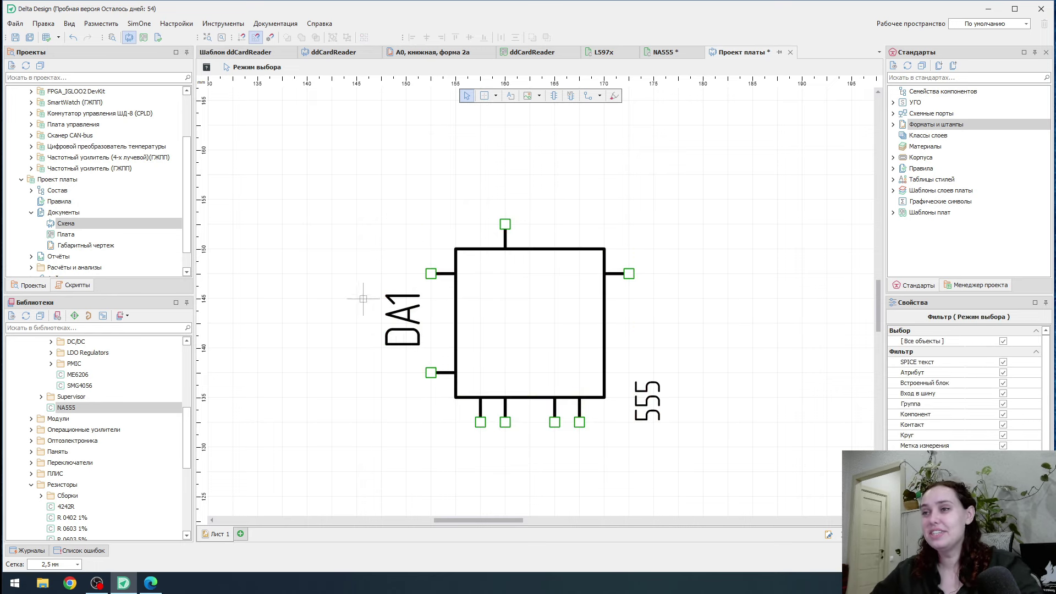
{"action": "left_click", "coordinate": [553, 331]}
{"action": "key", "text": "r"}
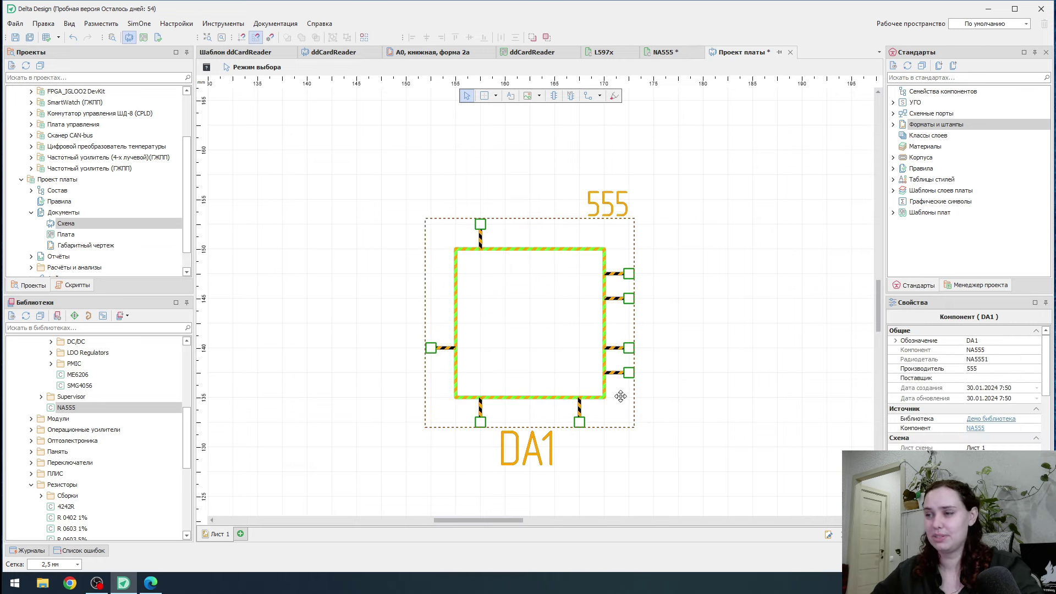
{"action": "key", "text": "r"}
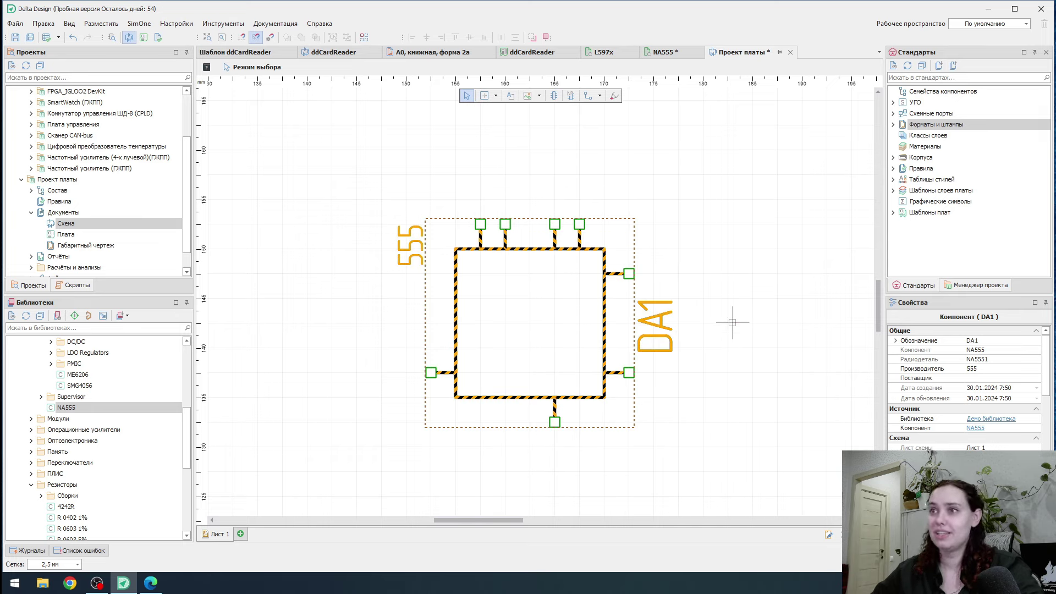
{"action": "key", "text": "r"}
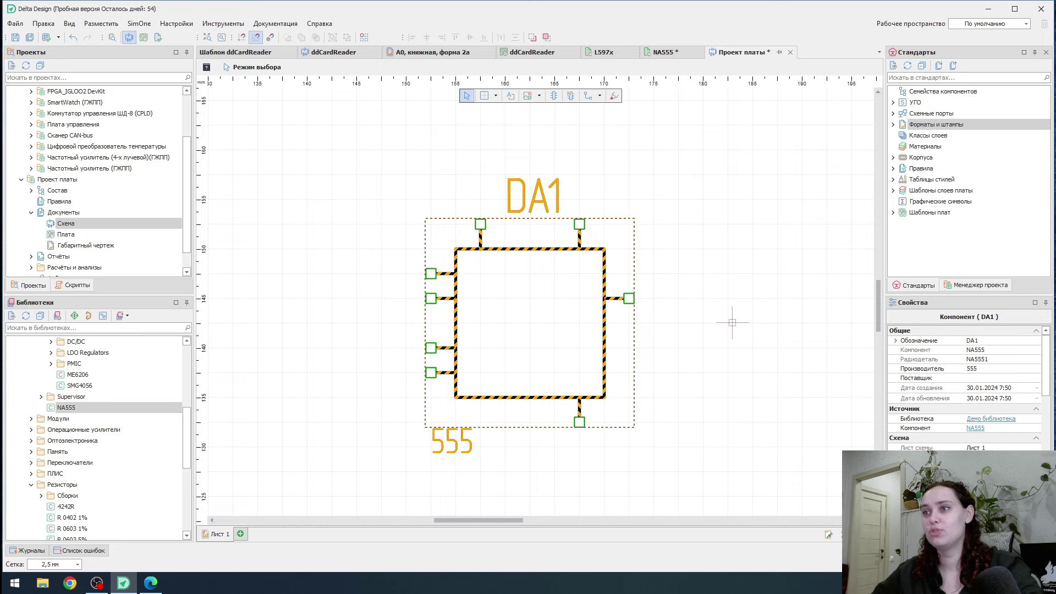
- Add the rotated view Поворот на 90 градусов to the Альтернативное representation of the NA555 symbol
{"action": "left_click", "coordinate": [664, 52]}
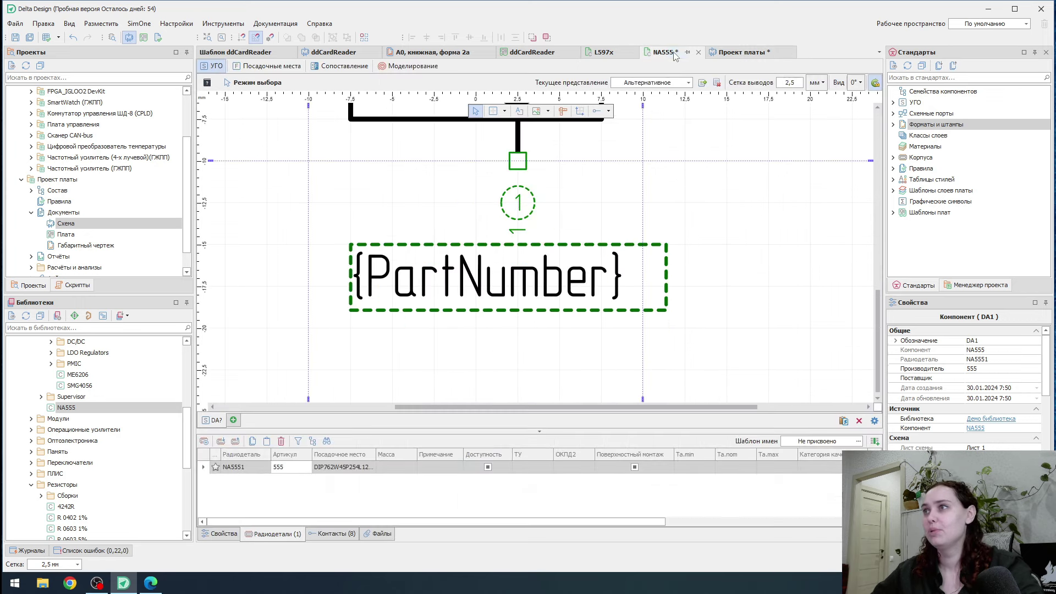
{"action": "scroll", "coordinate": [753, 264], "scroll_direction": "up", "scroll_amount": 2}
{"action": "scroll", "coordinate": [750, 272], "scroll_direction": "down", "scroll_amount": 3}
{"action": "scroll", "coordinate": [750, 272], "scroll_direction": "up", "scroll_amount": 2}
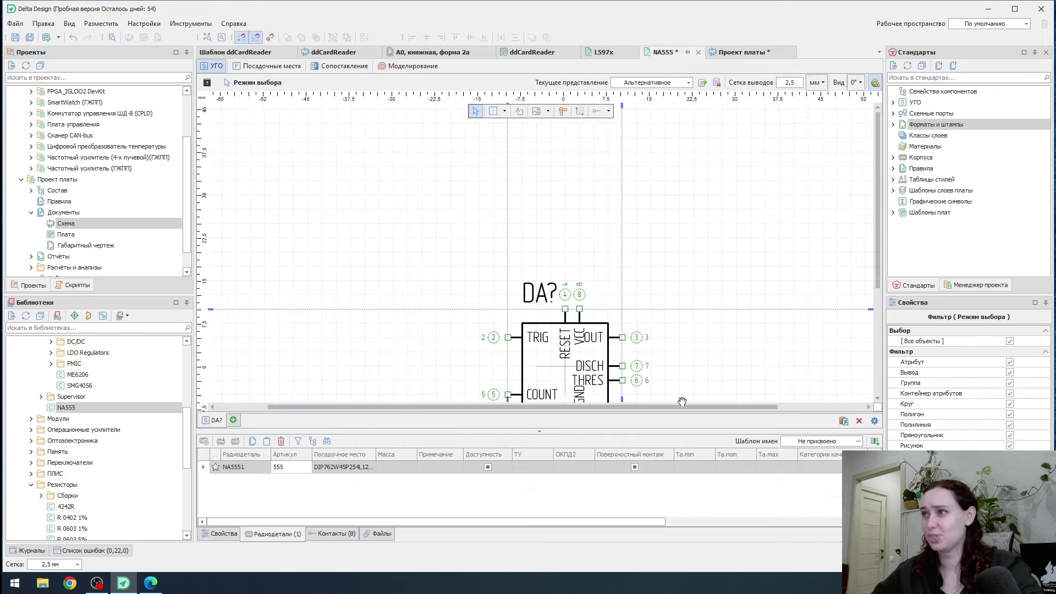
{"action": "scroll", "coordinate": [648, 302], "scroll_direction": "down", "scroll_amount": 2}
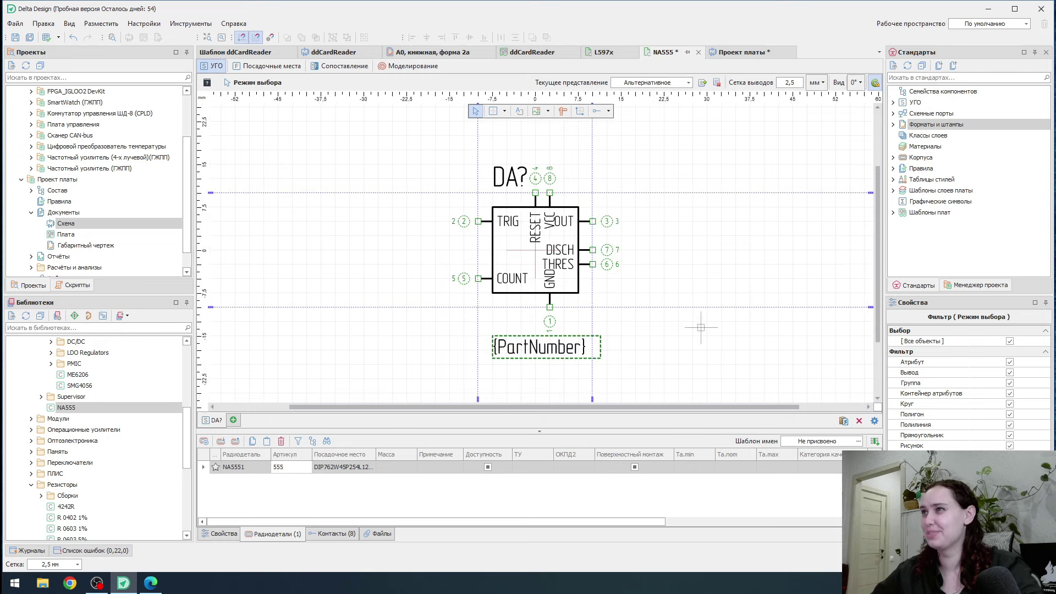
{"action": "left_click", "coordinate": [858, 83]}
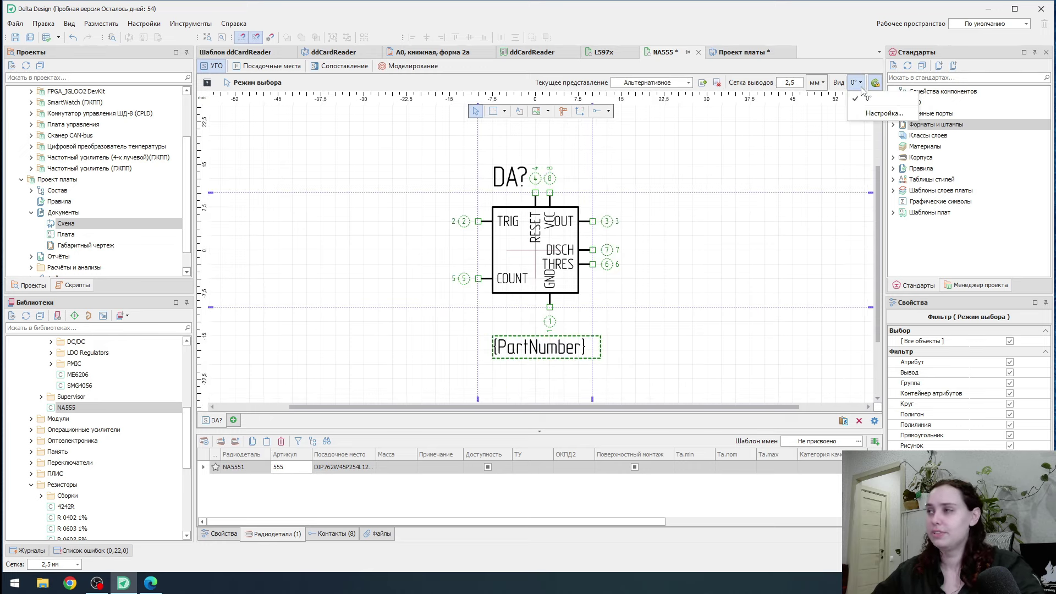
{"action": "left_click", "coordinate": [862, 88]}
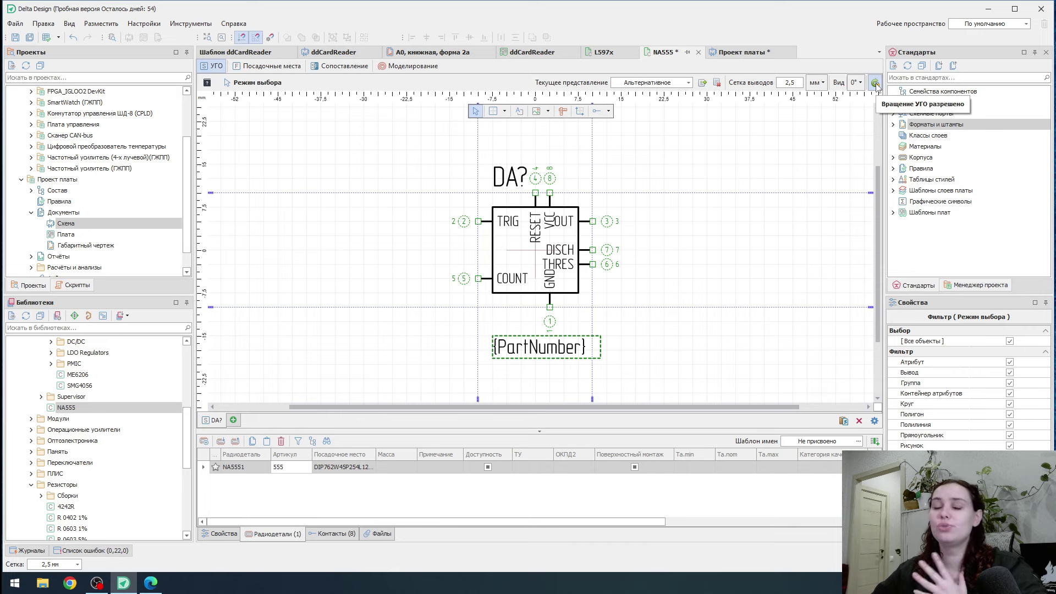
{"action": "left_click", "coordinate": [873, 84]}
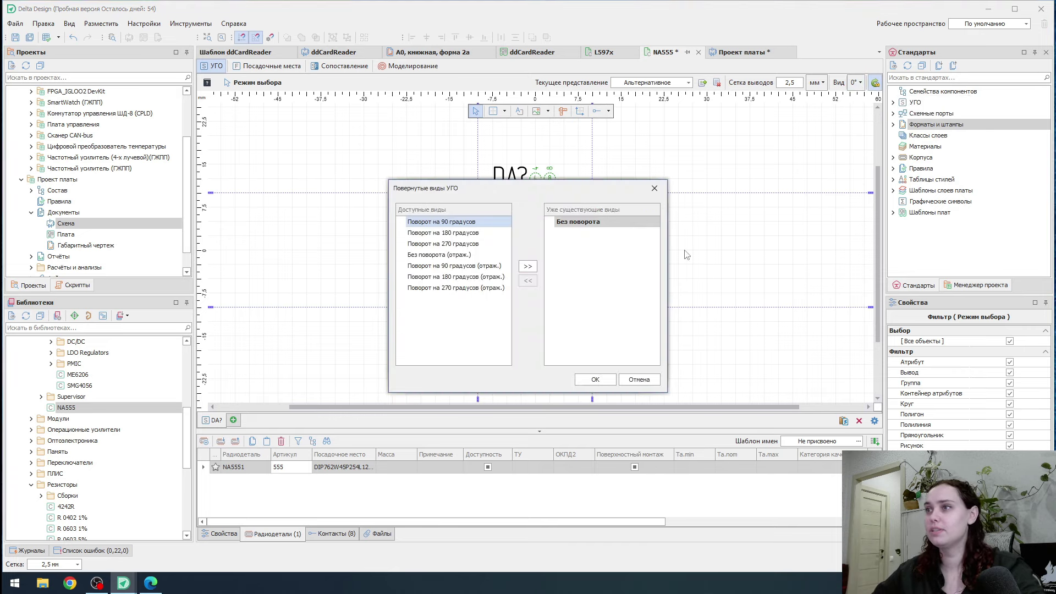
{"action": "left_click", "coordinate": [527, 266]}
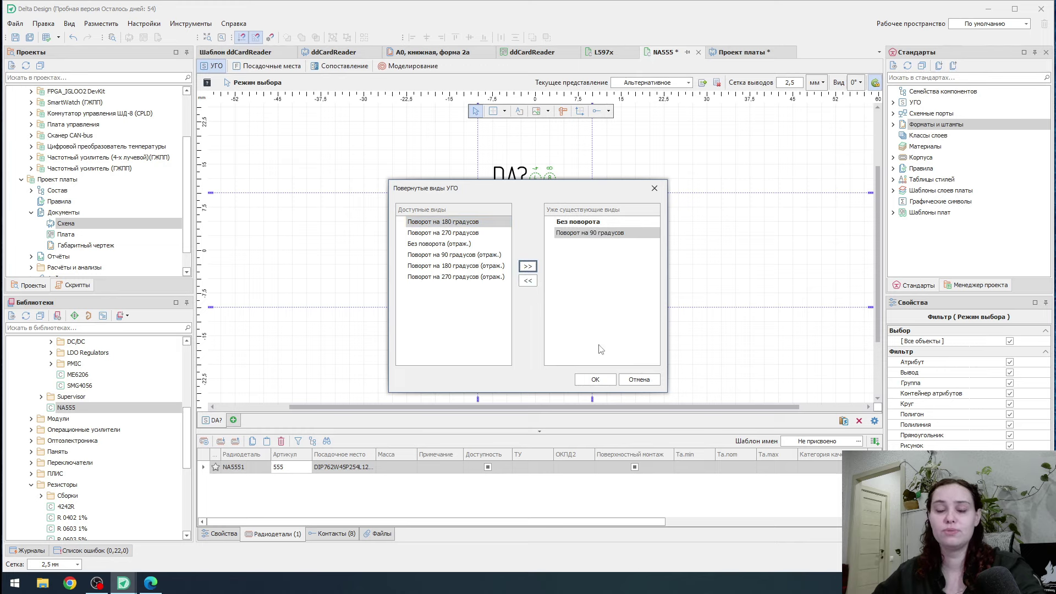
{"action": "left_click", "coordinate": [594, 380]}
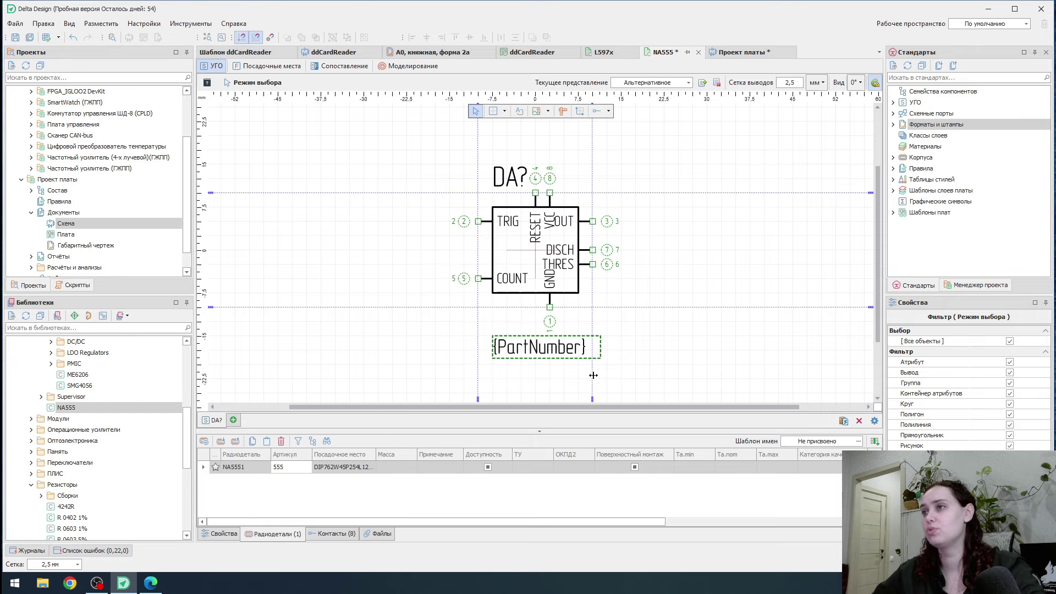
- Open the 90° view of the symbol and set the DA? designator horizontal at X -12.5, Y 10
{"action": "left_click", "coordinate": [861, 86]}
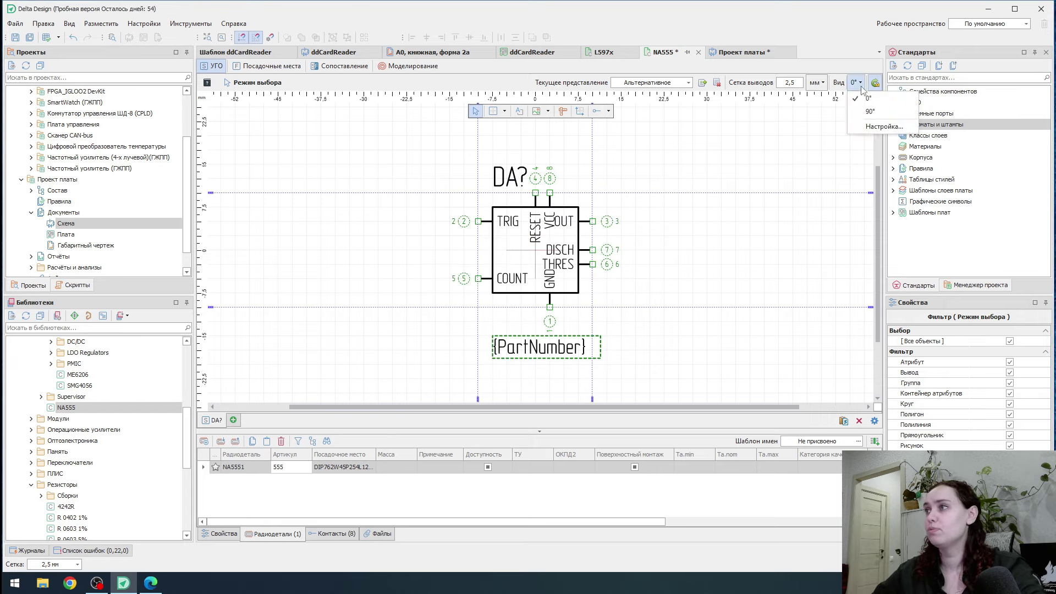
{"action": "left_click", "coordinate": [864, 112]}
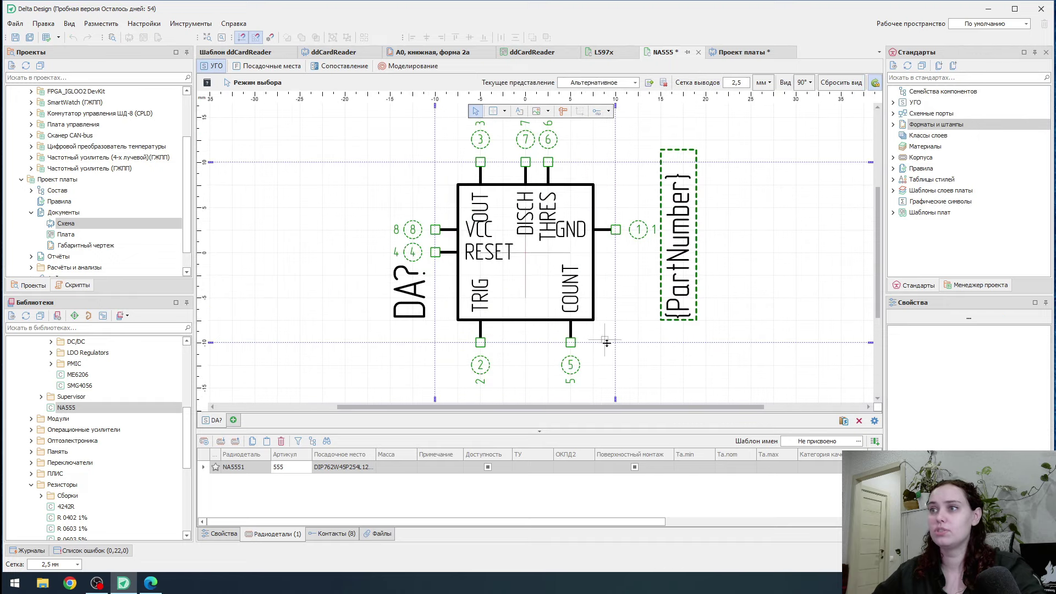
{"action": "middle_click_drag", "start_coordinate": [618, 330], "coordinate": [642, 338]}
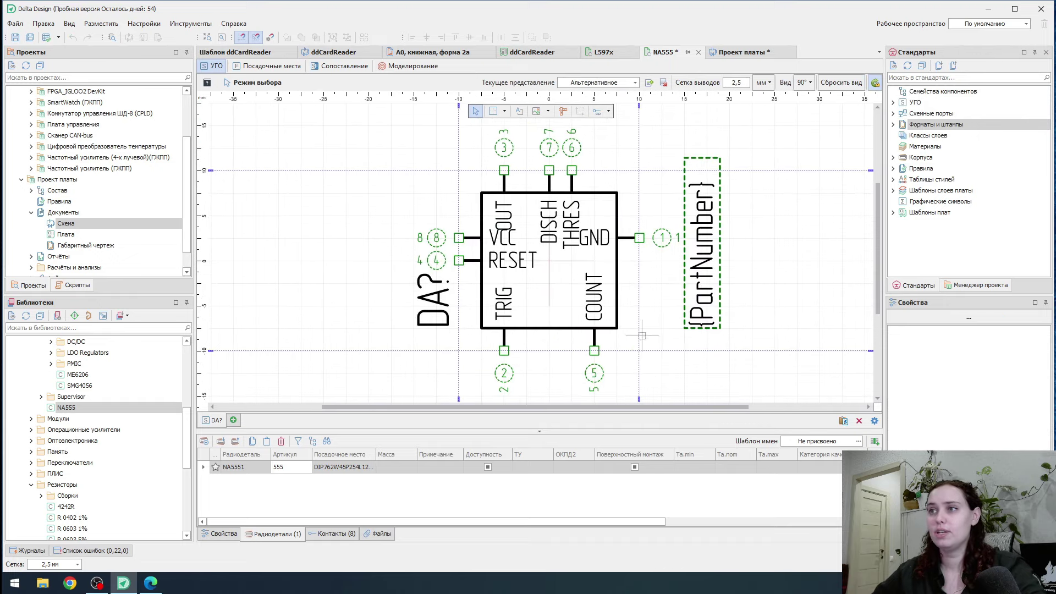
{"action": "left_click", "coordinate": [440, 309]}
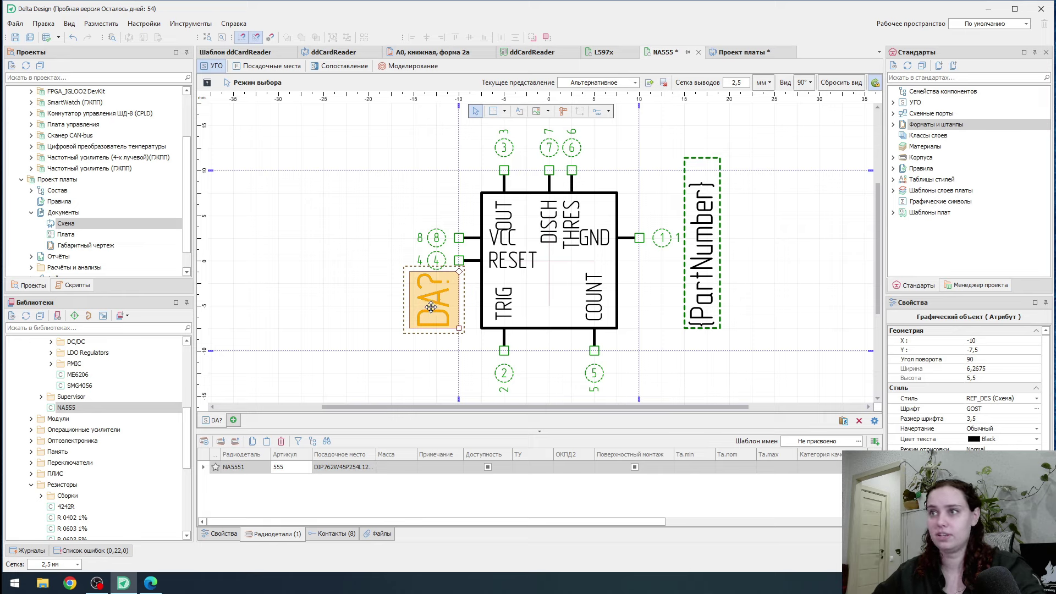
{"action": "left_click_drag", "start_coordinate": [431, 306], "coordinate": [454, 171]}
{"action": "right_click", "coordinate": [464, 168]}
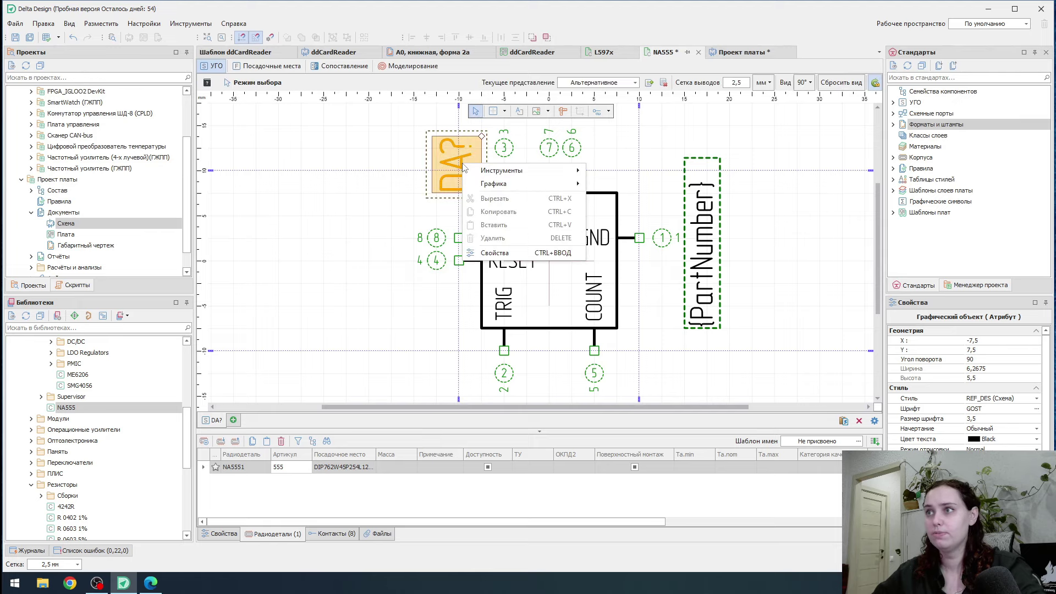
{"action": "key", "text": "Escape"}
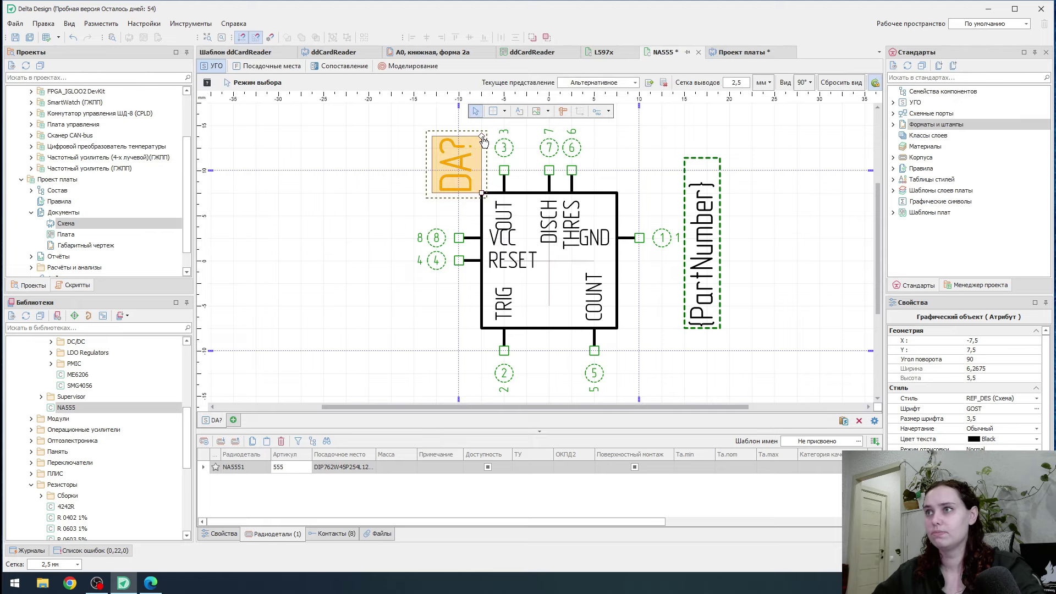
{"action": "left_click_drag", "start_coordinate": [482, 136], "coordinate": [459, 155]}
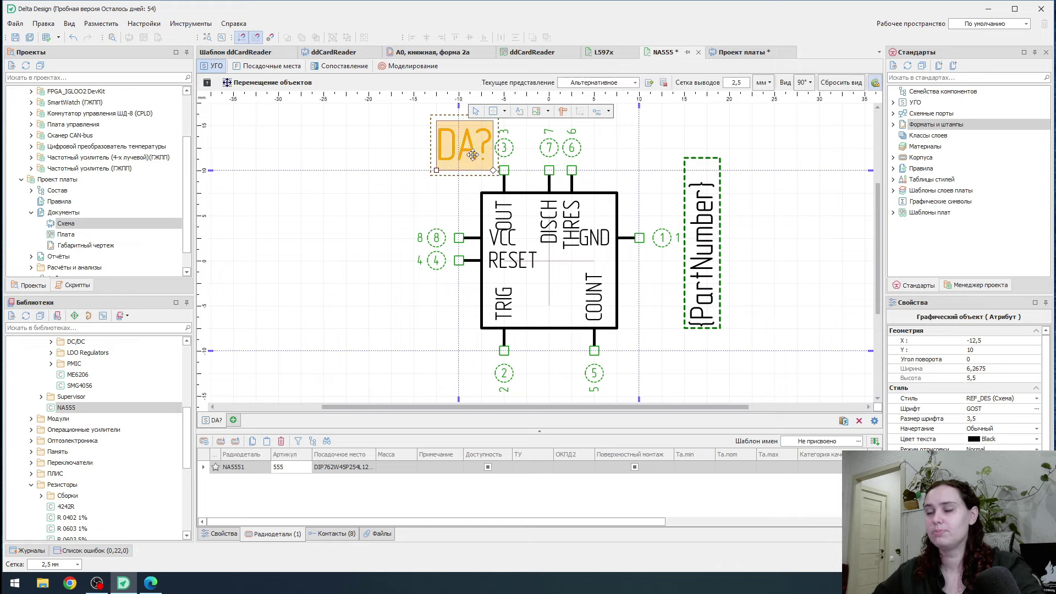
- Try to select the PartNumber attribute zone beside the symbol in the 90° view
{"action": "left_click", "coordinate": [696, 220]}
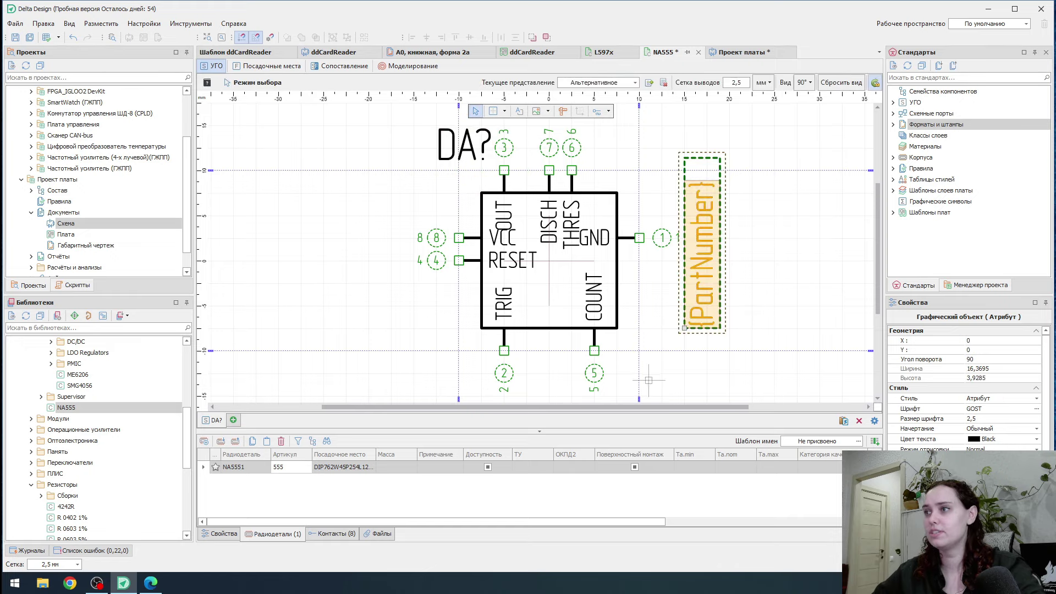
{"action": "scroll", "coordinate": [648, 379], "scroll_direction": "down", "scroll_amount": 3}
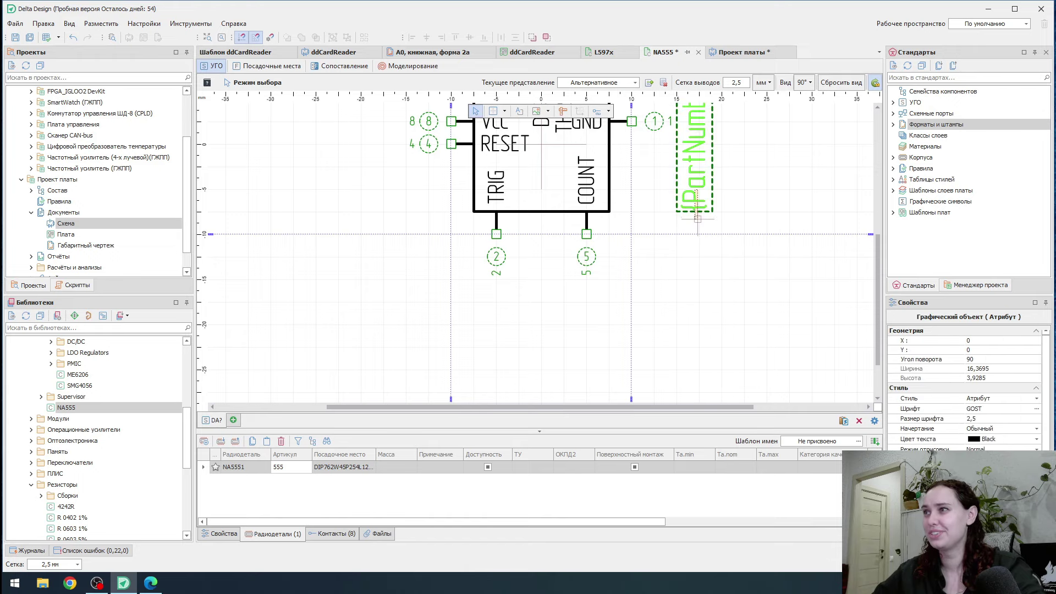
{"action": "left_click", "coordinate": [680, 215]}
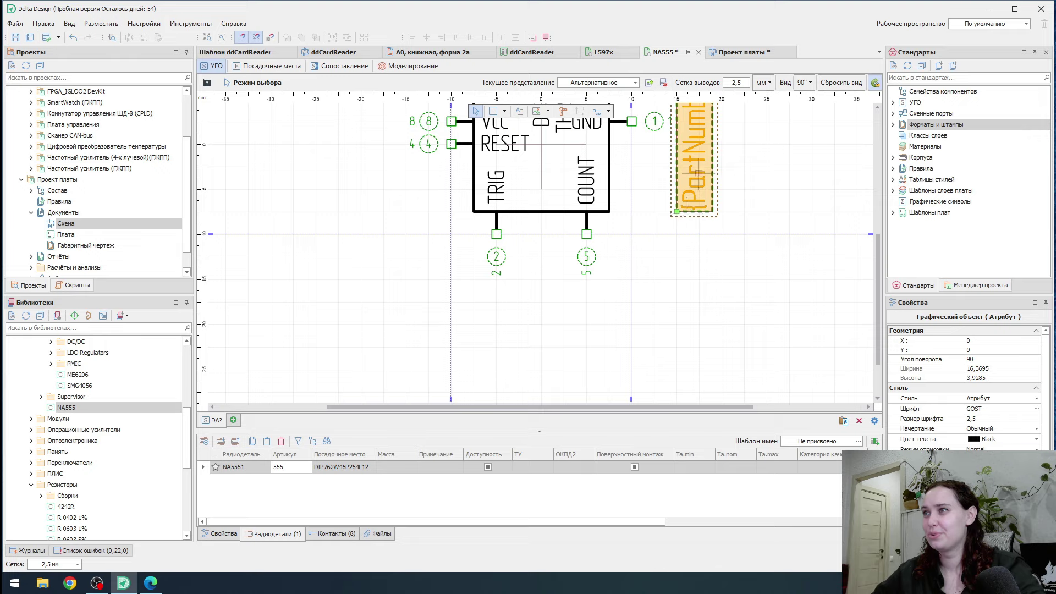
{"action": "scroll", "coordinate": [698, 173], "scroll_direction": "up", "scroll_amount": 3}
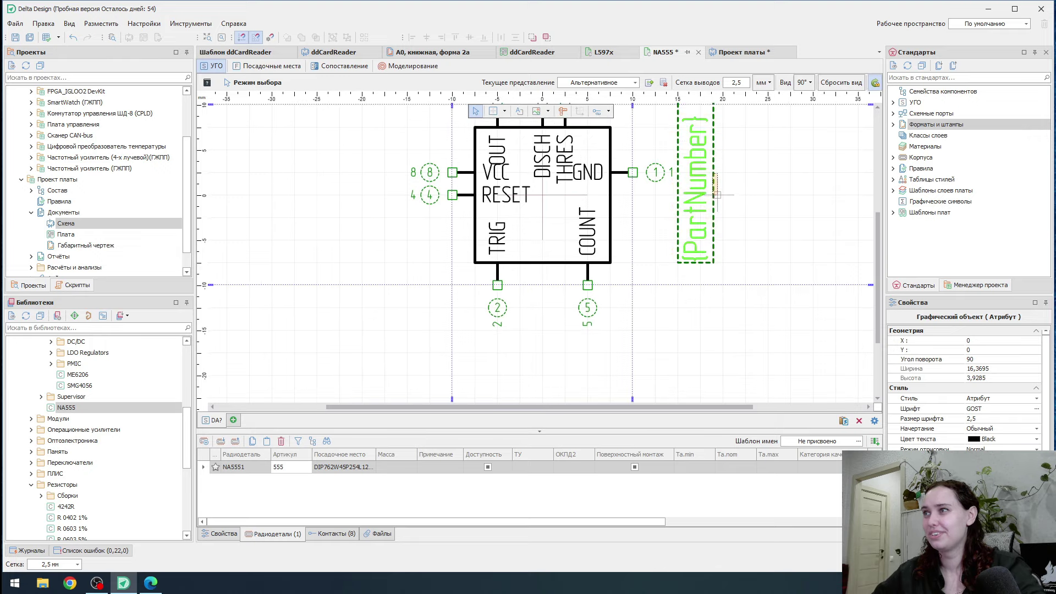
{"action": "left_click", "coordinate": [681, 154]}
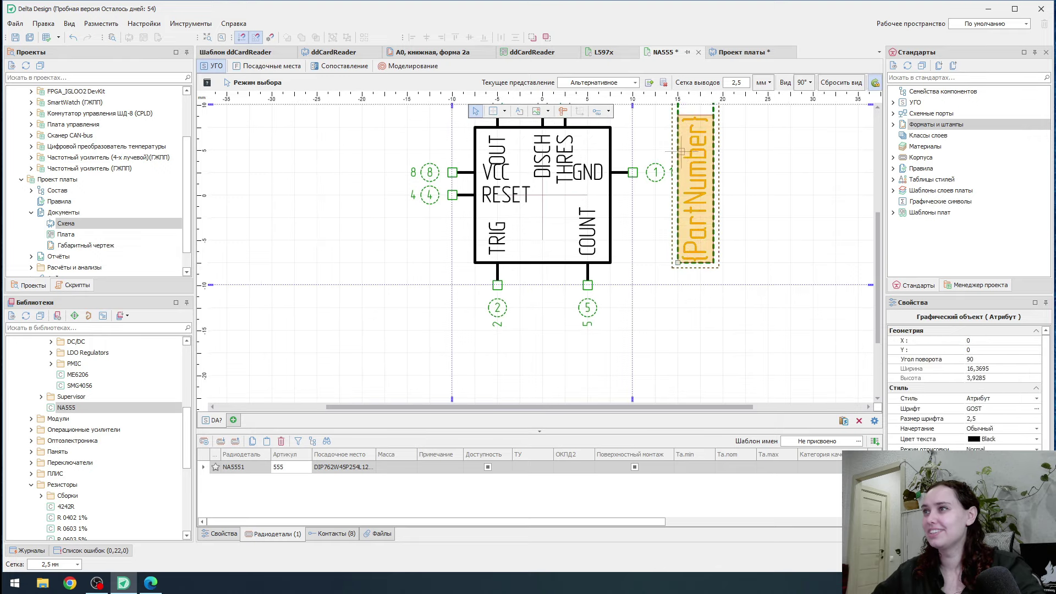
{"action": "scroll", "coordinate": [688, 143], "scroll_direction": "up", "scroll_amount": 1}
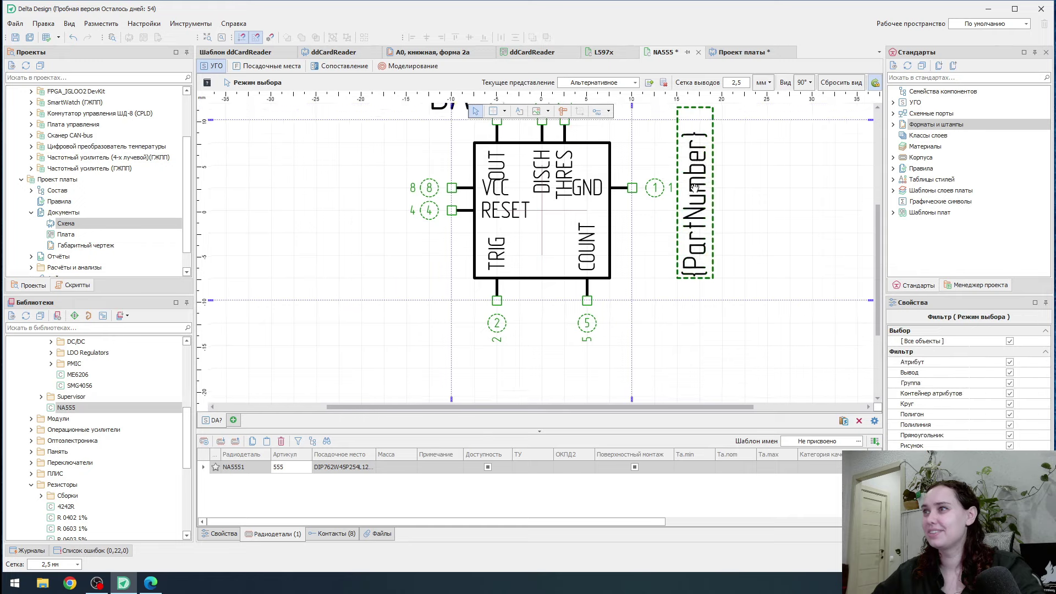
- Move the PartNumber attribute zone below the symbol, to about X 0, Y -35
{"action": "left_click", "coordinate": [699, 120]}
{"action": "left_click_drag", "start_coordinate": [700, 120], "coordinate": [628, 378]}
{"action": "middle_click_drag", "start_coordinate": [661, 358], "coordinate": [724, 186]}
{"action": "left_click_drag", "start_coordinate": [673, 364], "coordinate": [606, 364]}
{"action": "right_click", "coordinate": [624, 302]}
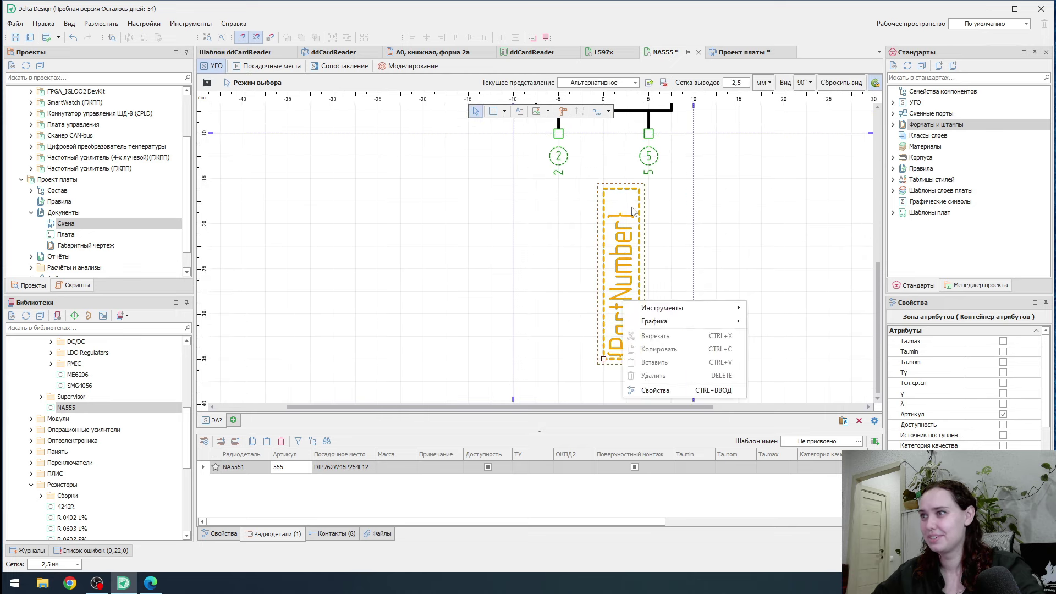
{"action": "left_click", "coordinate": [648, 275]}
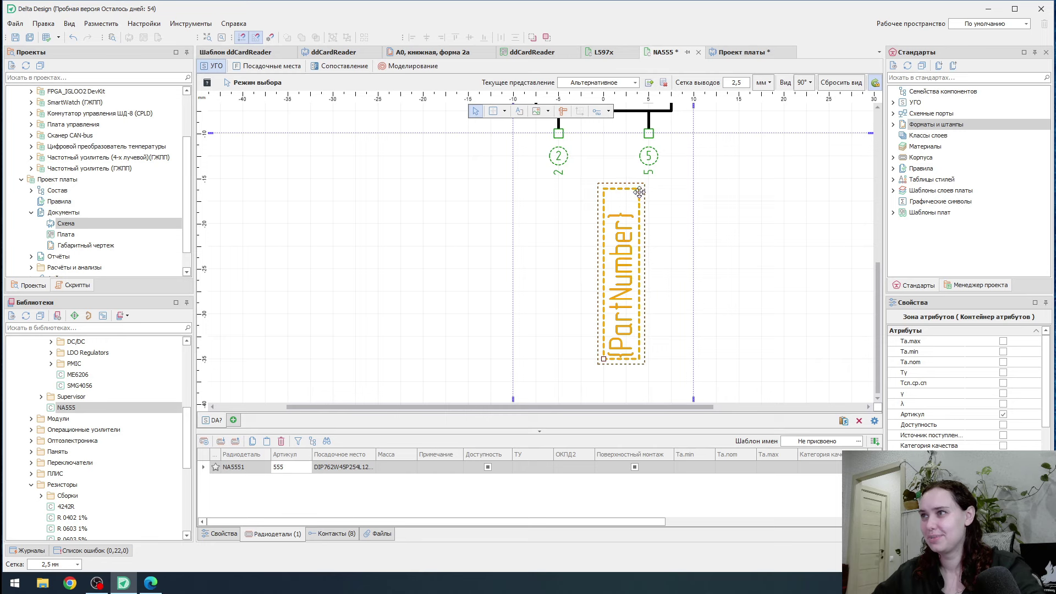
- Rotate the PartNumber attribute zone to horizontal and place it under pins 2 and 5 at about X -10, Y -17.5
{"action": "right_click", "coordinate": [625, 317]}
{"action": "left_click", "coordinate": [627, 316]}
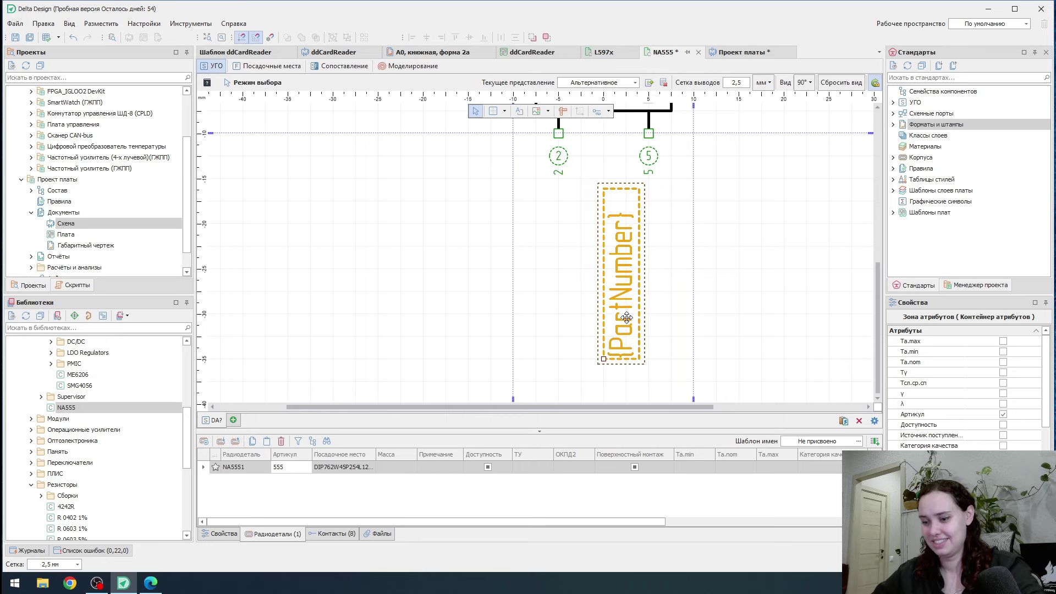
{"action": "key", "text": "space"}
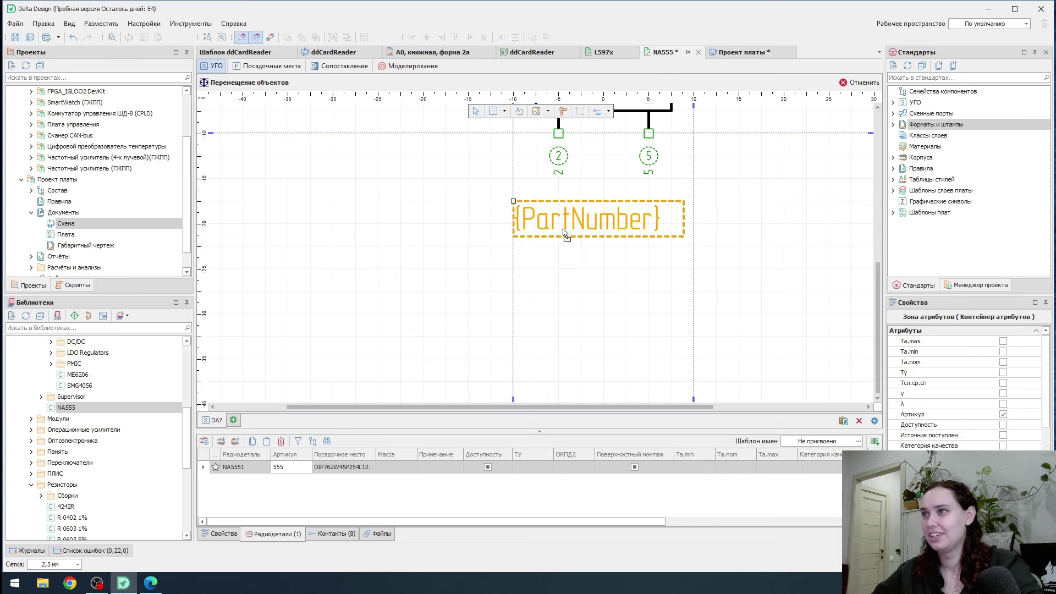
{"action": "left_click", "coordinate": [566, 226]}
{"action": "left_click", "coordinate": [722, 223]}
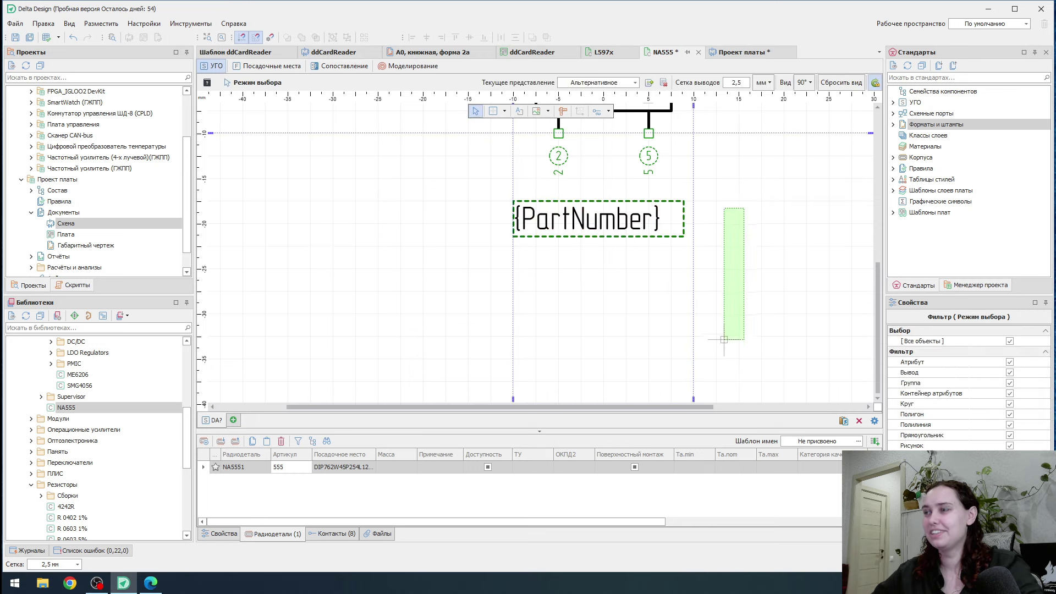
- Move the DA? designator above the upper pins to about X -2.5, Y 15 and save the component
{"action": "middle_click_drag", "start_coordinate": [730, 283], "coordinate": [696, 516]}
{"action": "left_click", "coordinate": [476, 180]}
{"action": "left_click_drag", "start_coordinate": [475, 180], "coordinate": [564, 134]}
{"action": "left_click", "coordinate": [748, 344]}
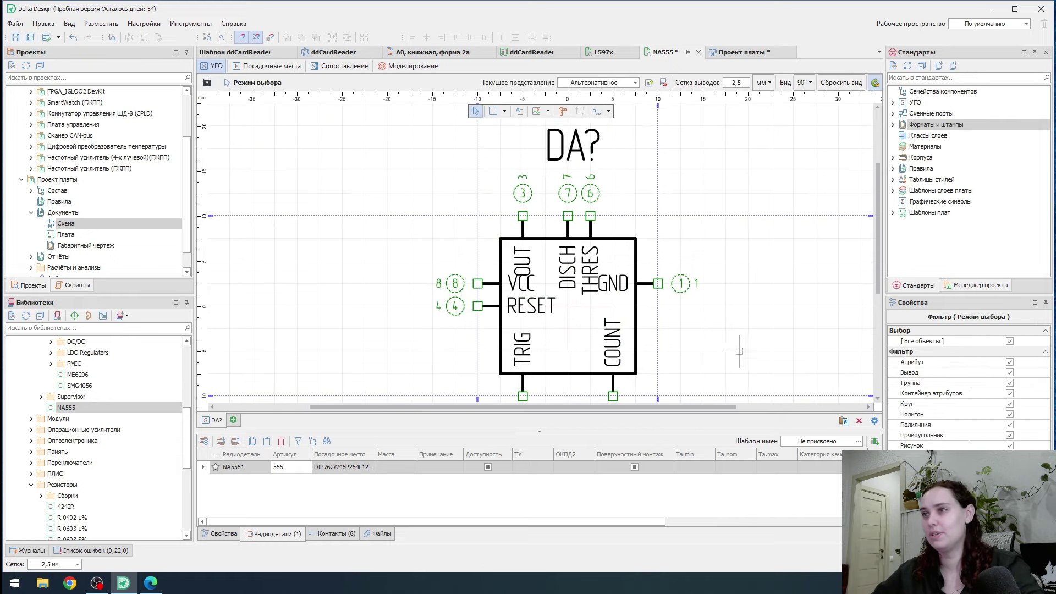
{"action": "middle_click_drag", "start_coordinate": [748, 343], "coordinate": [713, 257]}
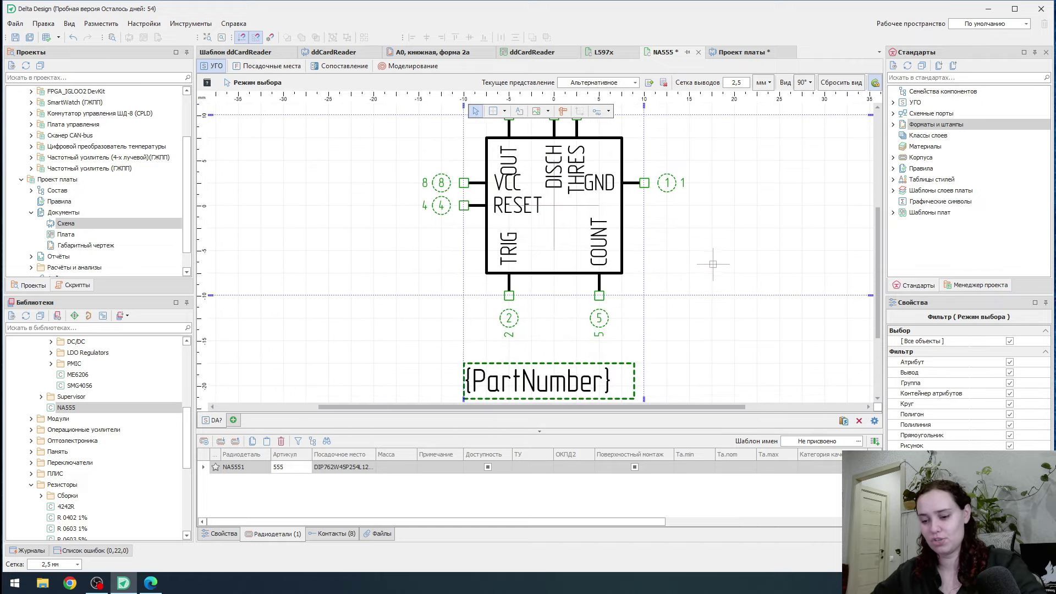
{"action": "key", "text": "ctrl+s"}
- Switch to the Проект платы schematic and rotate component DA1 three times in 90° steps
{"action": "left_click", "coordinate": [736, 51]}
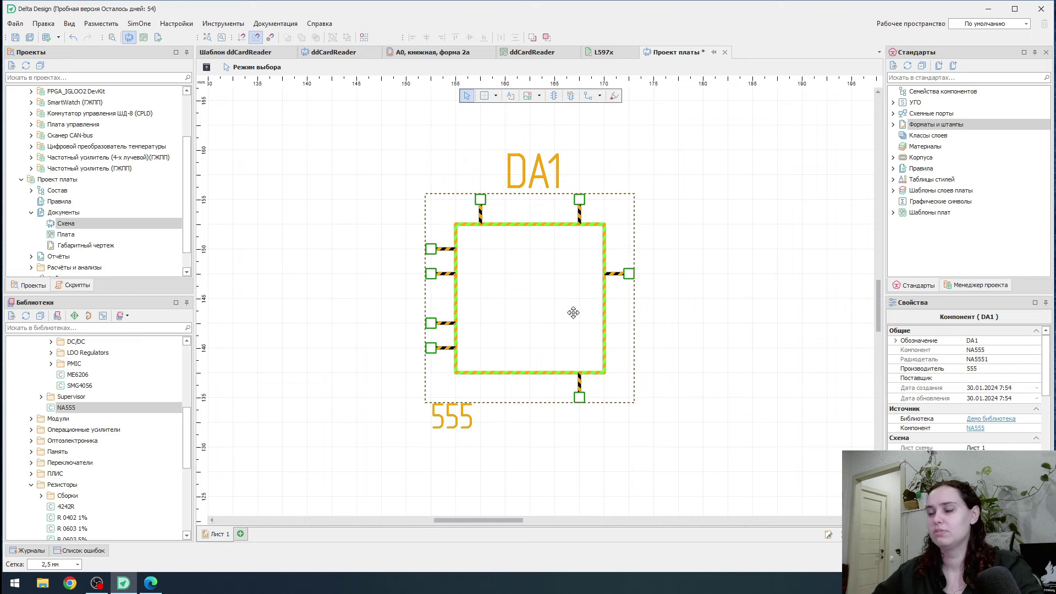
{"action": "key", "text": "space"}
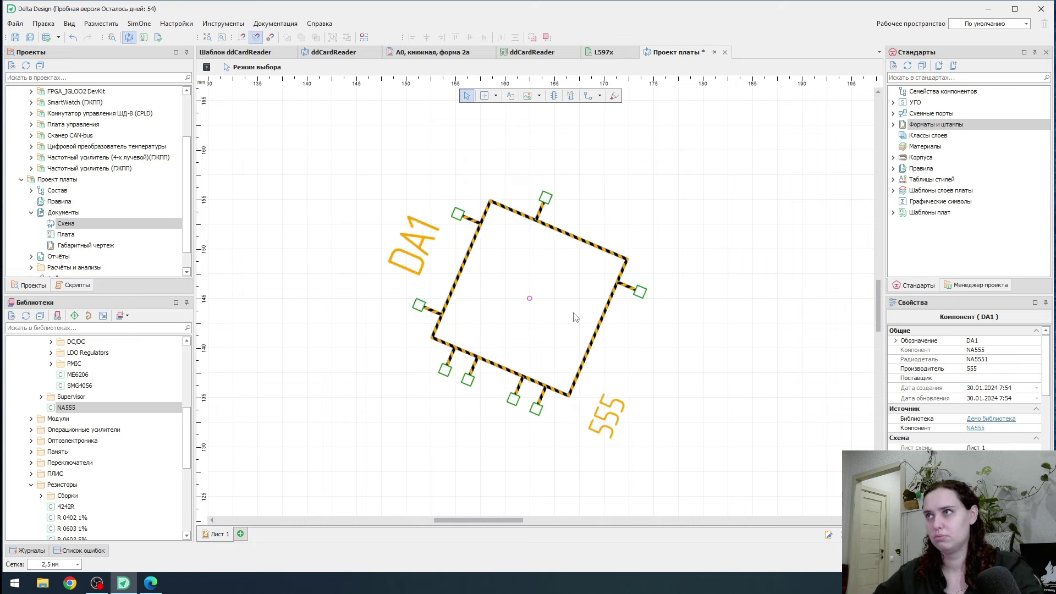
{"action": "key", "text": "space"}
{"action": "key", "text": "space"}
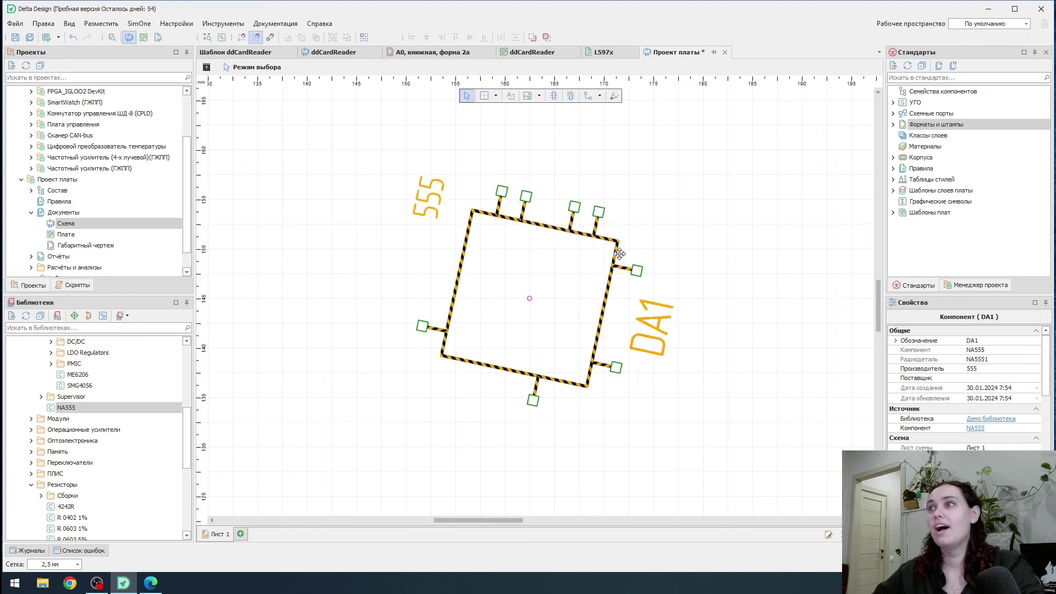
- Reopen the NA555 component, check the rotated views of its Альтернативное representation, and switch back to the По умолчанию representation
{"action": "double_click", "coordinate": [74, 411]}
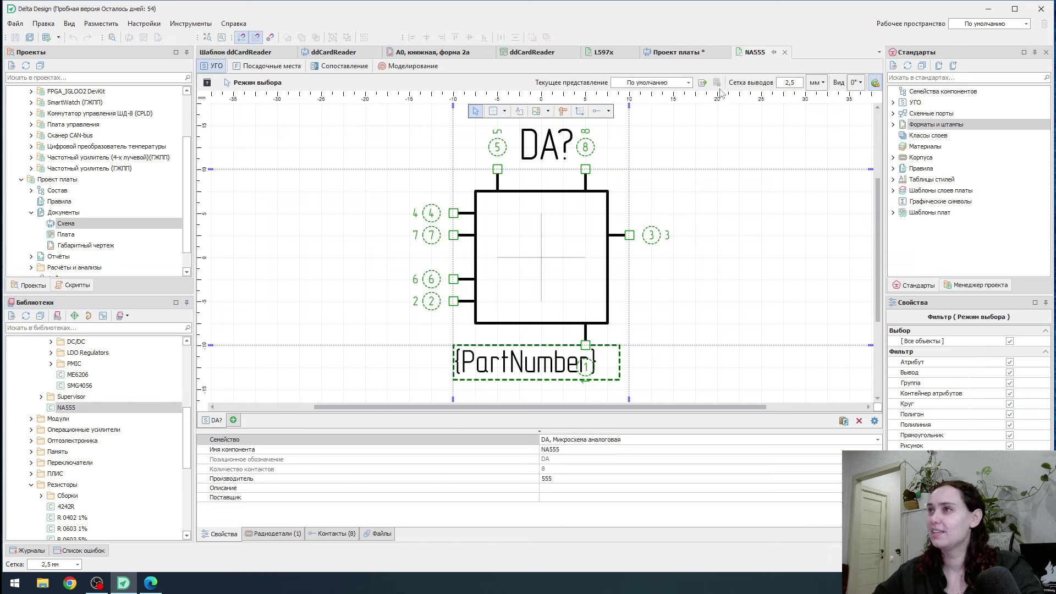
{"action": "left_click", "coordinate": [688, 83]}
{"action": "left_click", "coordinate": [688, 83]}
{"action": "left_click", "coordinate": [688, 82]}
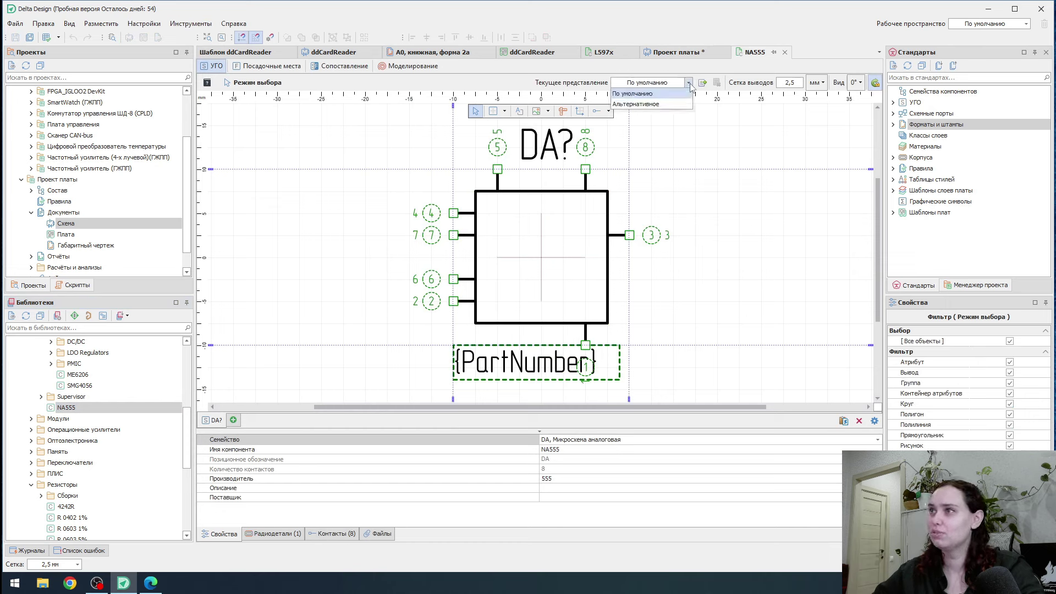
{"action": "left_click", "coordinate": [679, 102]}
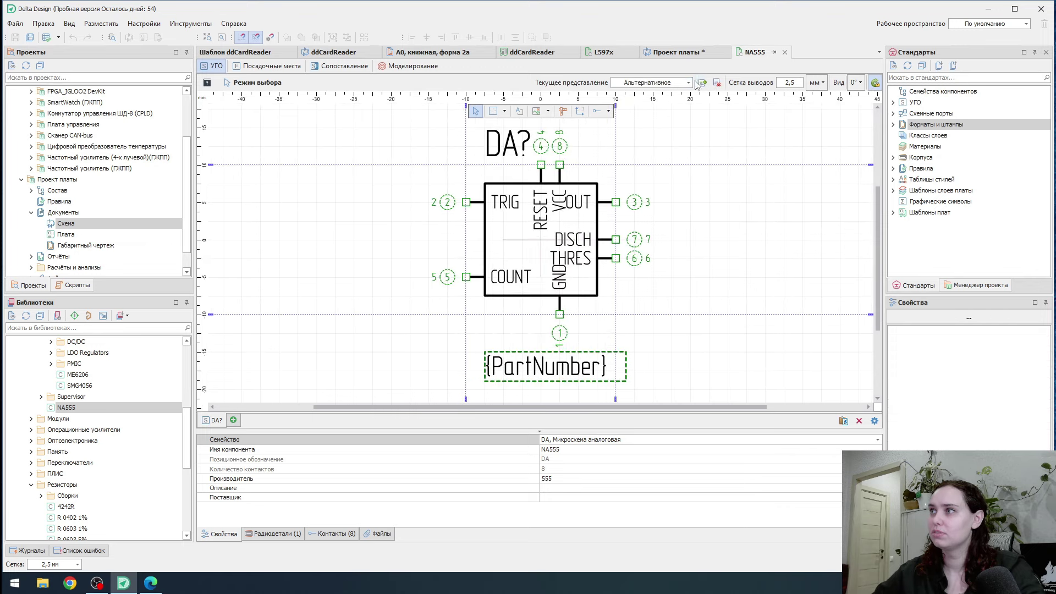
{"action": "left_click", "coordinate": [860, 83]}
{"action": "left_click", "coordinate": [861, 84]}
{"action": "left_click", "coordinate": [688, 83]}
{"action": "left_click", "coordinate": [649, 92]}
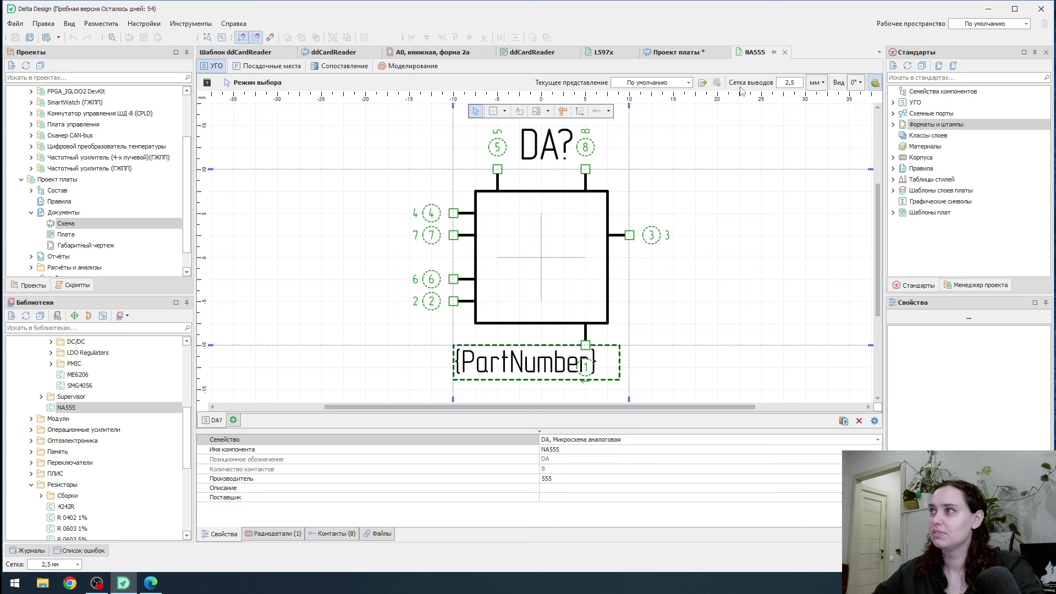
{"action": "left_click", "coordinate": [861, 83]}
{"action": "left_click", "coordinate": [861, 83]}
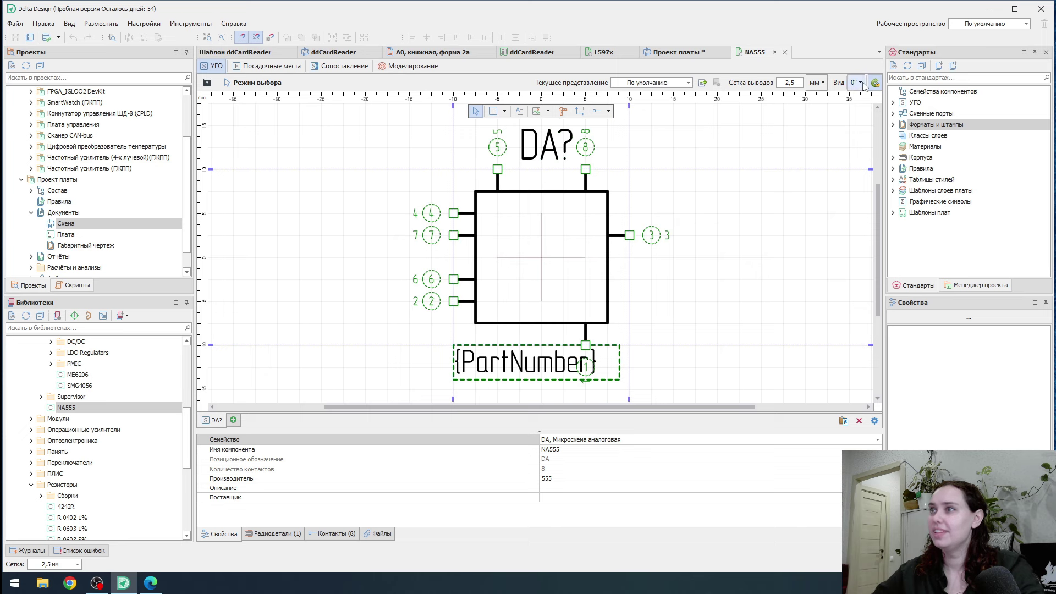
{"action": "left_click", "coordinate": [688, 83]}
{"action": "left_click", "coordinate": [688, 82]}
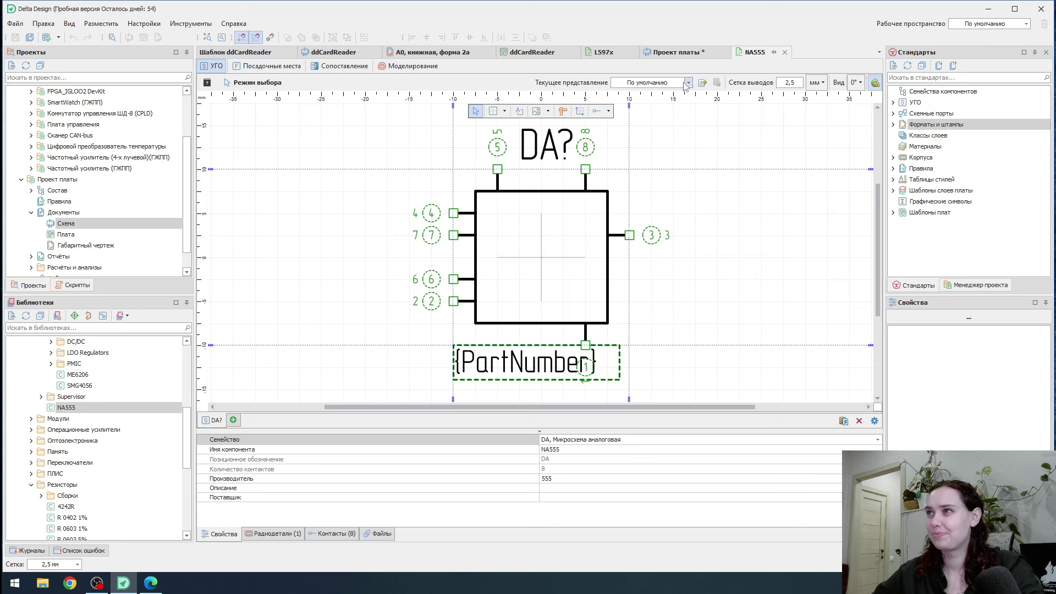
- Switch to the Проект платы schematic and start placing another NA555 component from the library
{"action": "left_click", "coordinate": [676, 52]}
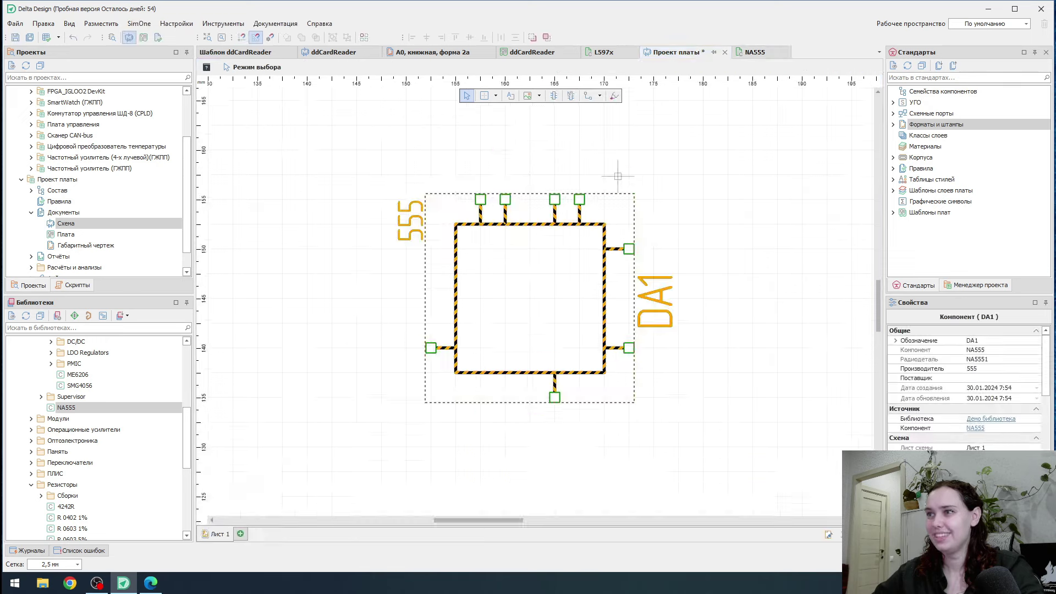
{"action": "right_click", "coordinate": [64, 407]}
{"action": "left_click", "coordinate": [61, 410]}
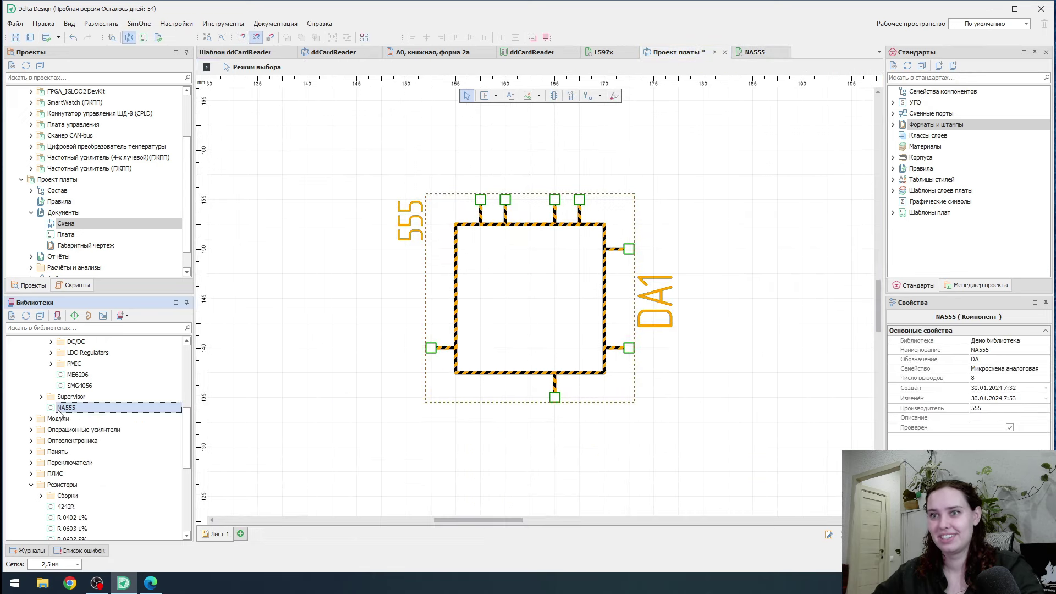
{"action": "right_click", "coordinate": [61, 413]}
{"action": "left_click", "coordinate": [90, 431]}
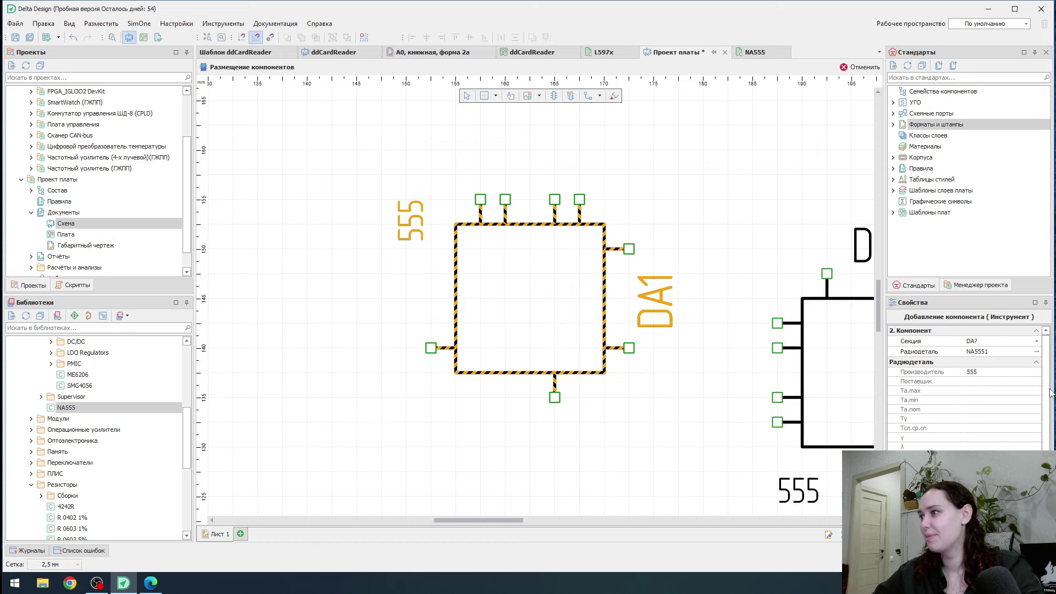
- Choose the Альтернативное representation for the new NA555, place it beside DA1 at about X 190, Y 145, and end placement
{"action": "left_click", "coordinate": [1036, 342]}
{"action": "left_click", "coordinate": [1026, 362]}
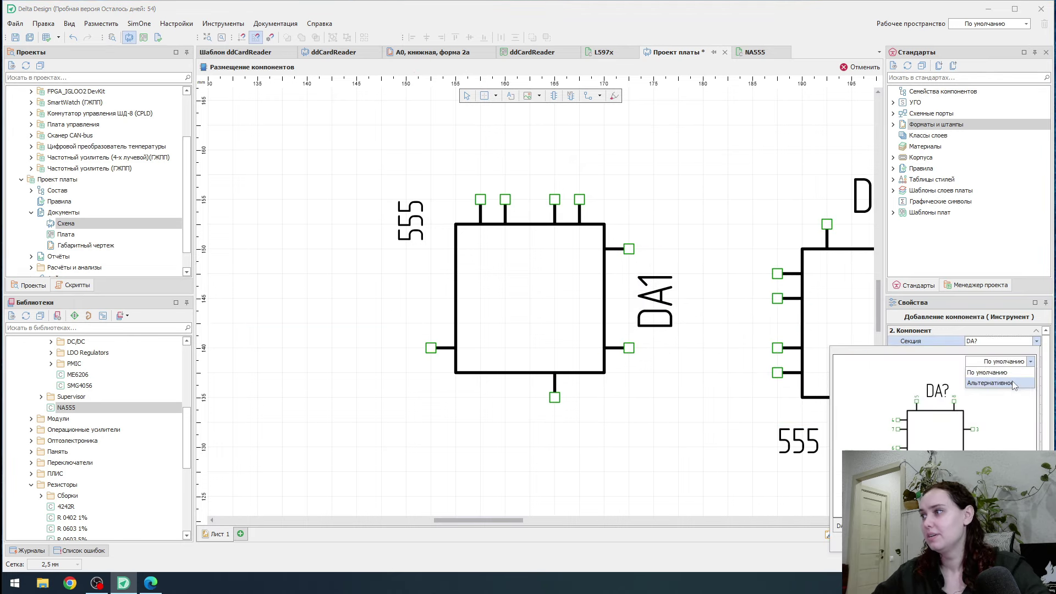
{"action": "left_click", "coordinate": [1014, 385]}
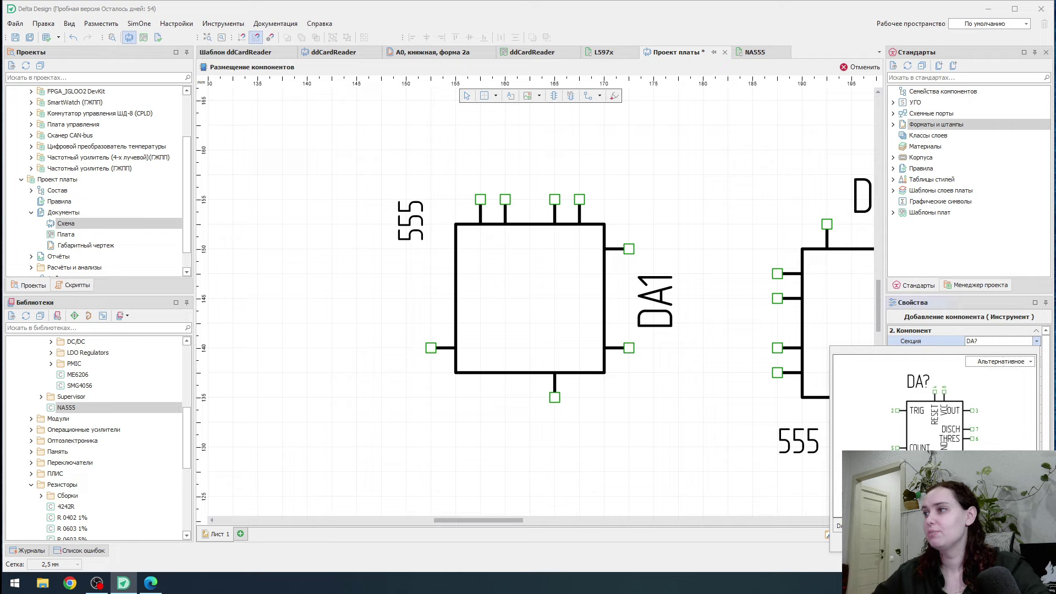
{"action": "left_click", "coordinate": [935, 423]}
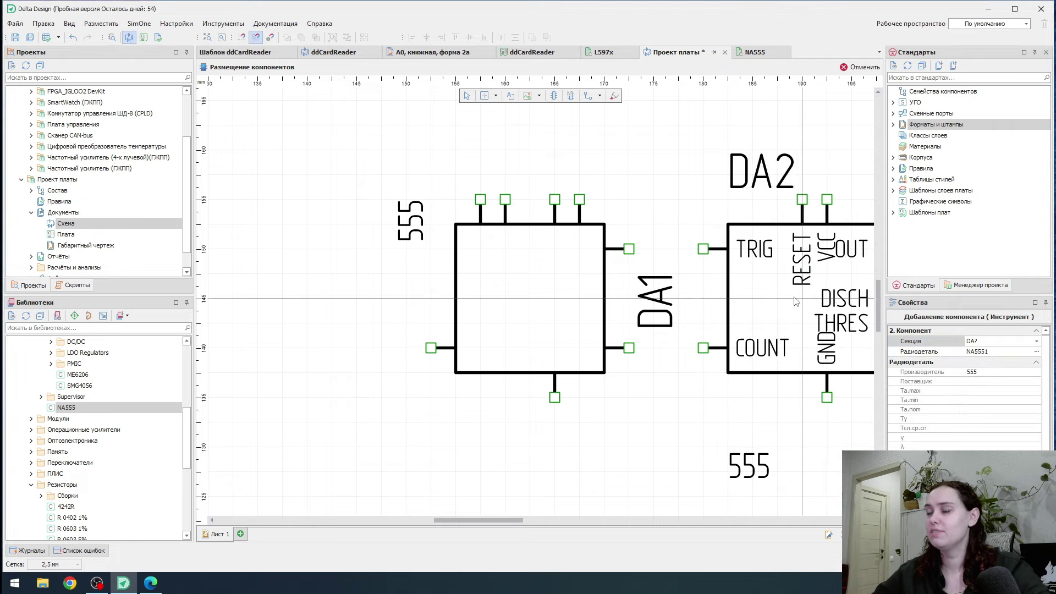
{"action": "left_click", "coordinate": [793, 296]}
{"action": "right_click", "coordinate": [764, 399]}
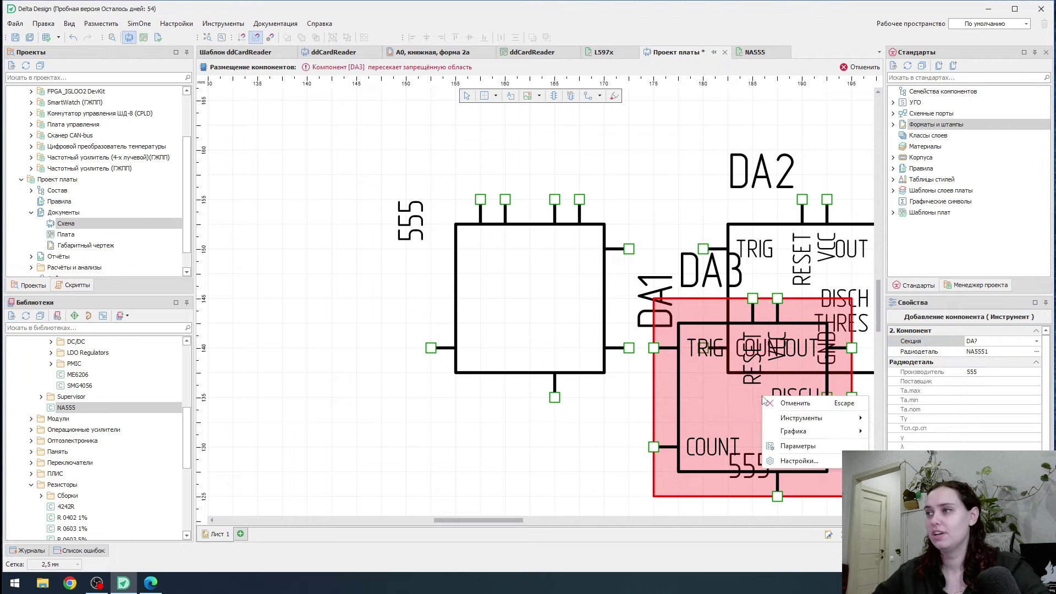
{"action": "left_click", "coordinate": [800, 405]}
- Rotate component DA2 in 90° steps through a full turn and by one further 90° step
{"action": "middle_click_drag", "start_coordinate": [800, 407], "coordinate": [574, 379]}
{"action": "left_click", "coordinate": [573, 304]}
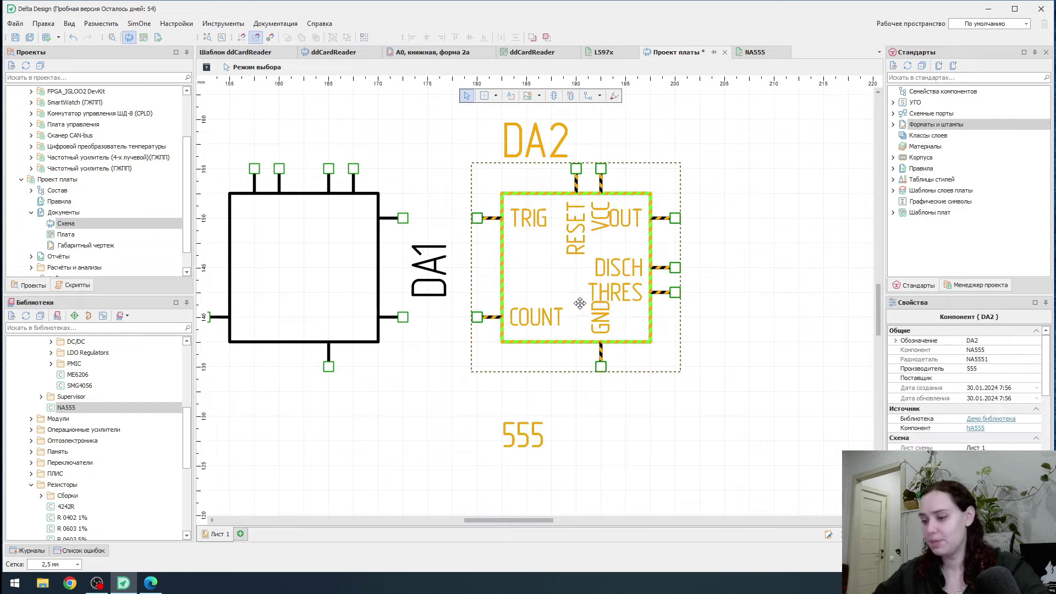
{"action": "key", "text": "r"}
{"action": "middle_click_drag", "start_coordinate": [748, 269], "coordinate": [761, 307]}
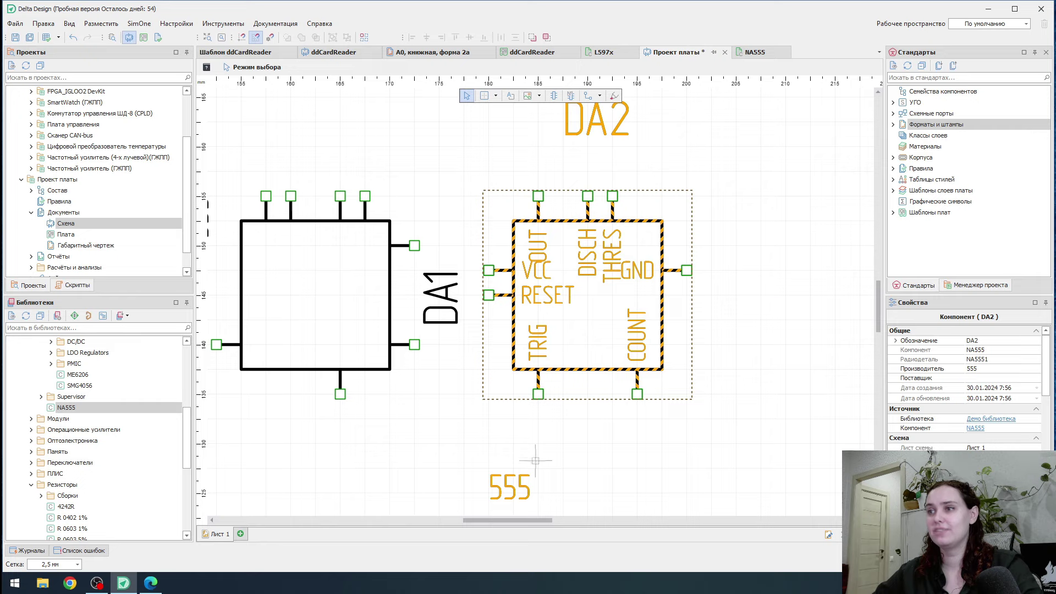
{"action": "left_click_drag", "start_coordinate": [589, 205], "coordinate": [595, 214]}
{"action": "key", "text": "ctrl+z"}
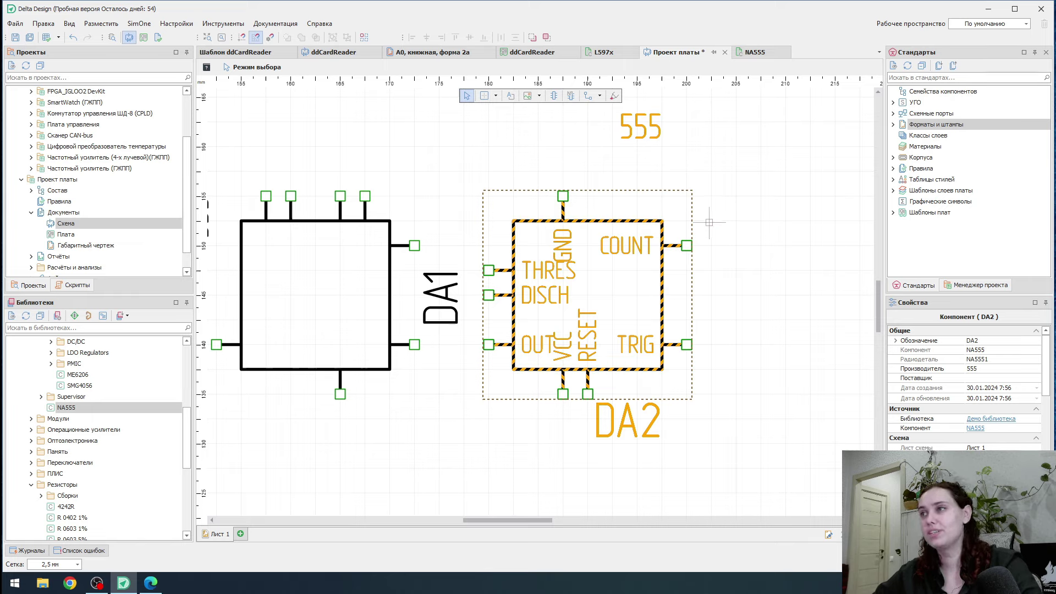
{"action": "key", "text": "r"}
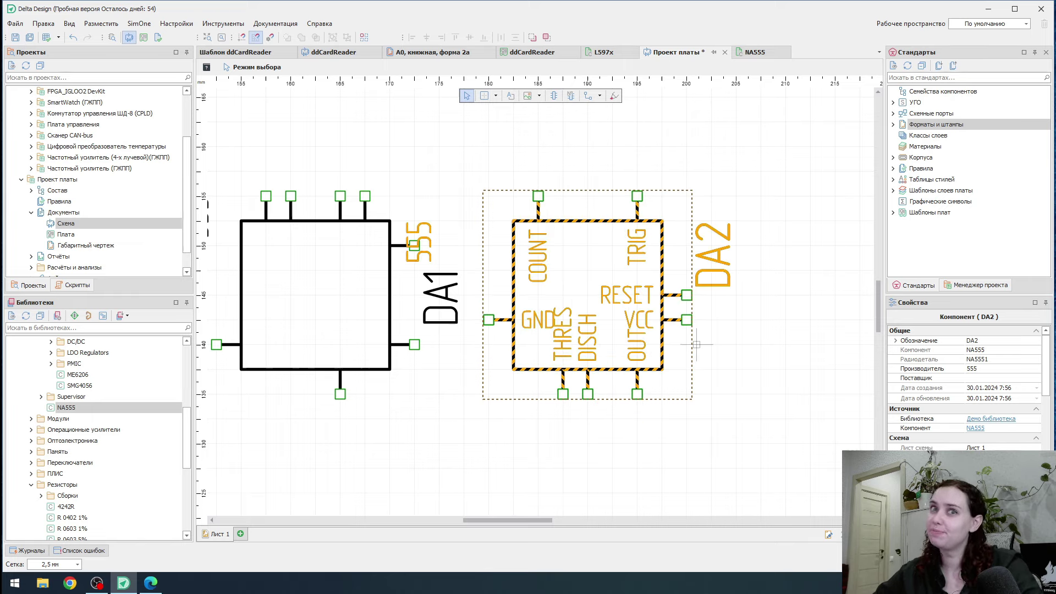
{"action": "key", "text": "r"}
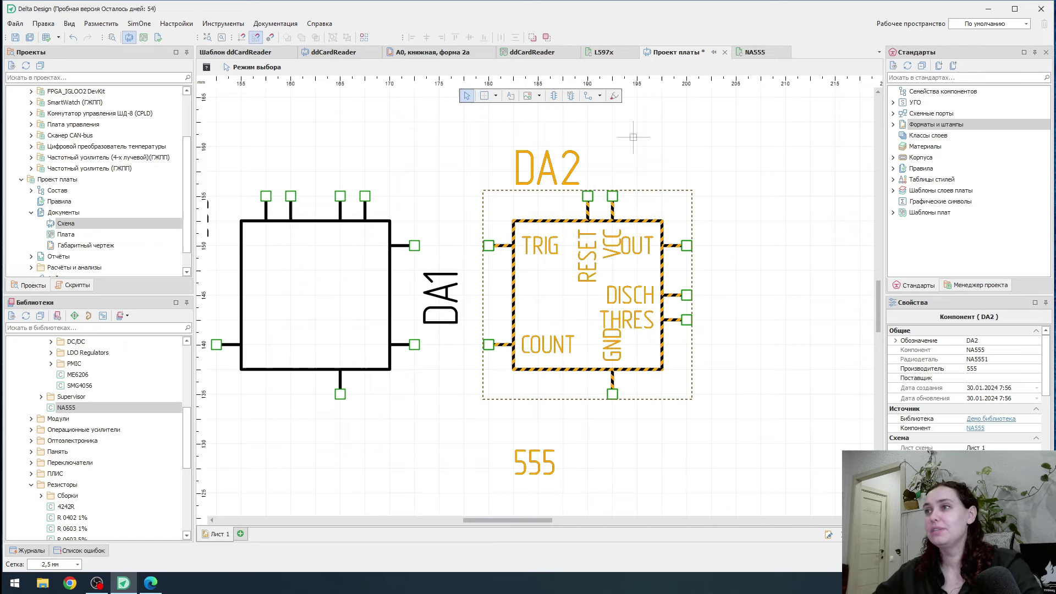
{"action": "middle_click_drag", "start_coordinate": [438, 373], "coordinate": [531, 360]}
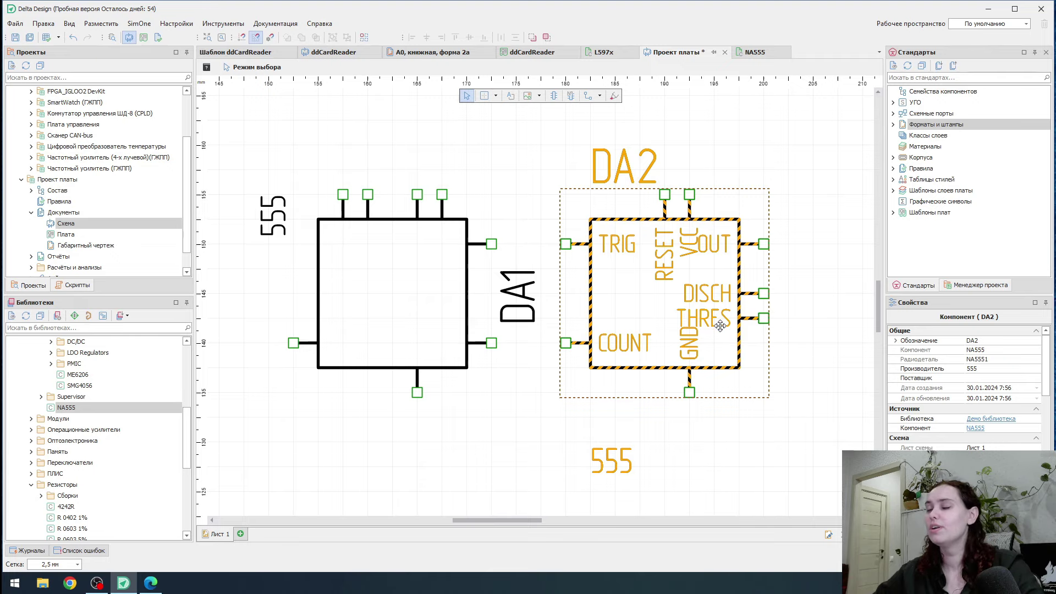
{"action": "key", "text": "space"}
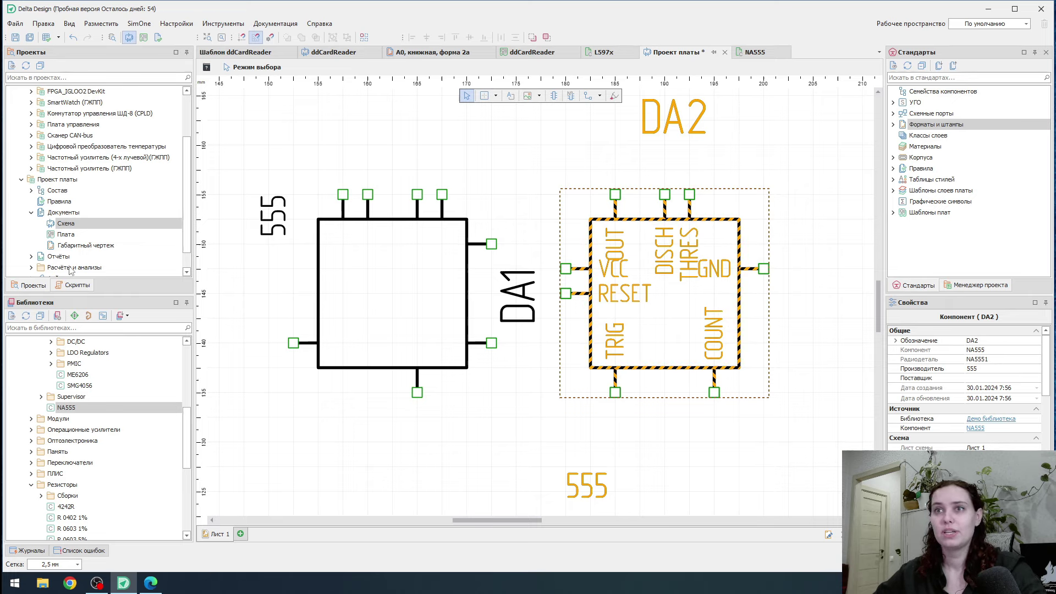
- Open the Плата document of Проект платы, expand its Неразмещённые components and select DA1
{"action": "left_click", "coordinate": [63, 235]}
{"action": "double_click", "coordinate": [64, 236]}
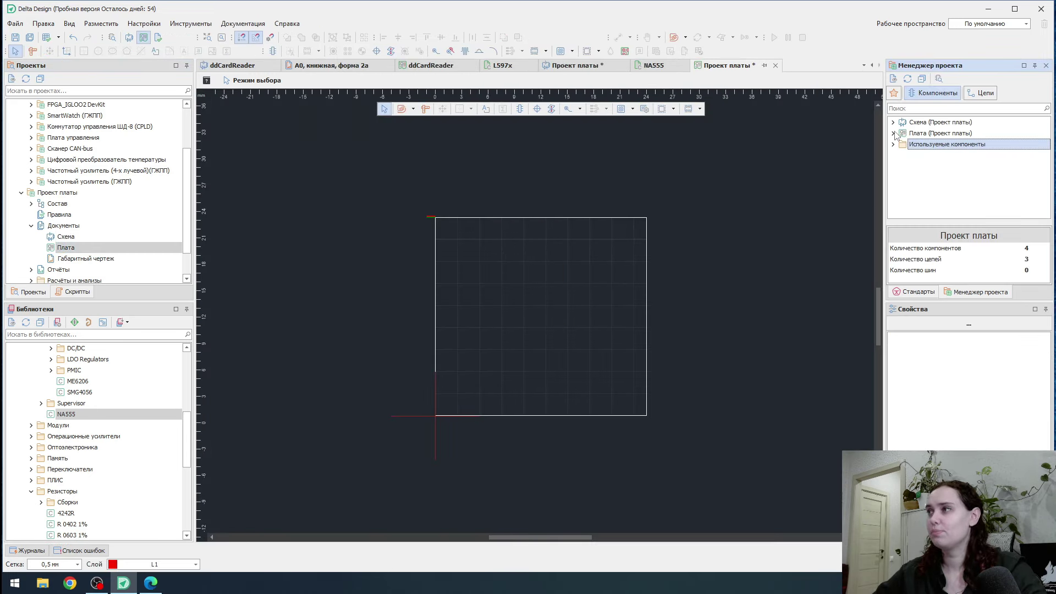
{"action": "left_click", "coordinate": [892, 134]}
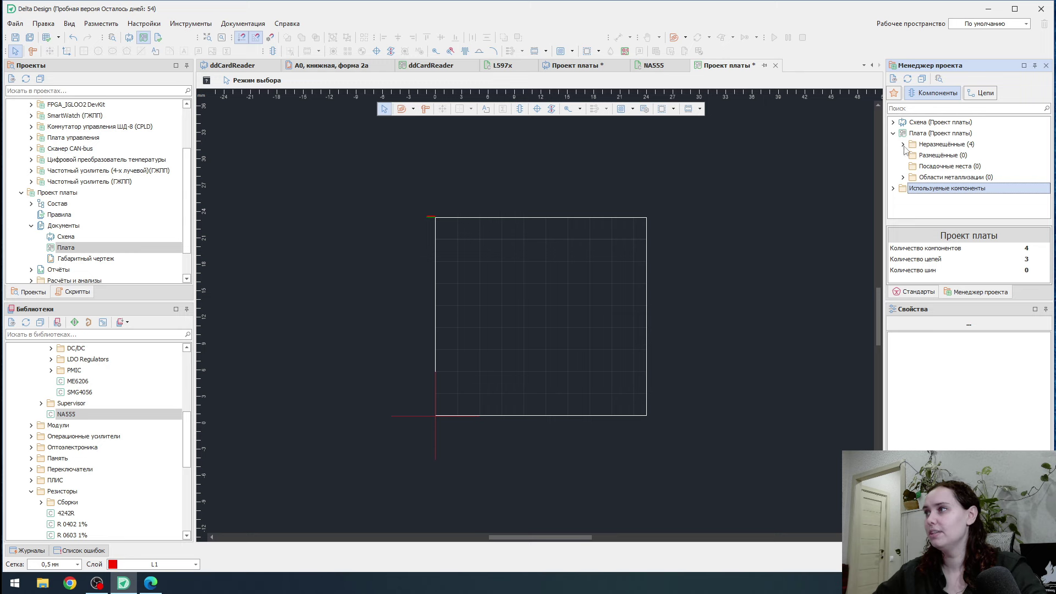
{"action": "left_click", "coordinate": [902, 144]}
{"action": "left_click", "coordinate": [963, 156]}
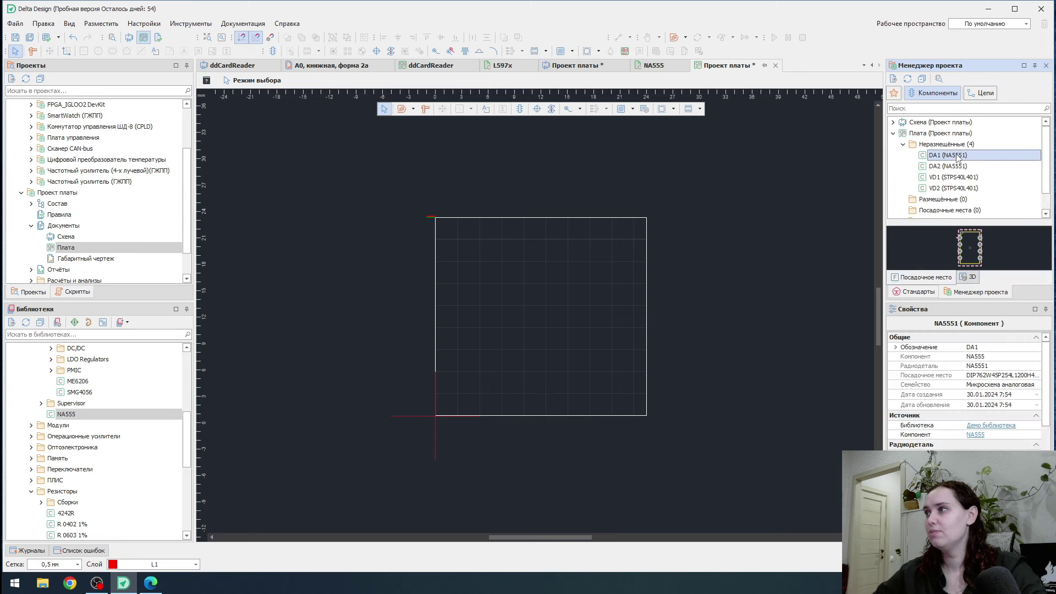
- Place DA1 at about X 5.5, Y 14 and DA2 at about X 17, Y 11 inside the board outline
{"action": "left_click_drag", "start_coordinate": [948, 156], "coordinate": [484, 292]}
{"action": "left_click_drag", "start_coordinate": [947, 155], "coordinate": [584, 318]}
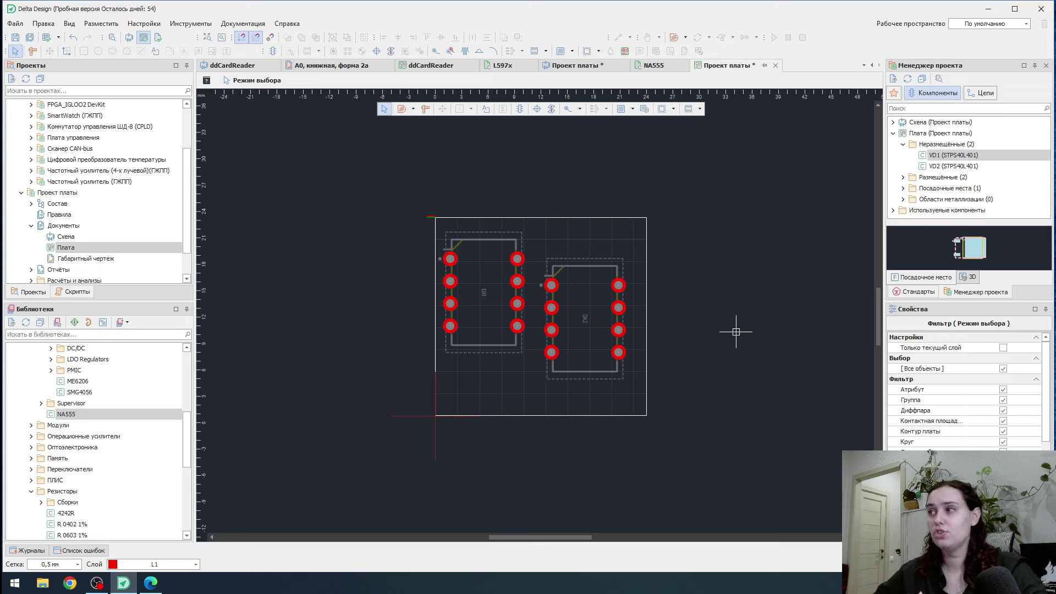
{"action": "left_click", "coordinate": [573, 335]}
{"action": "left_click", "coordinate": [653, 254]}
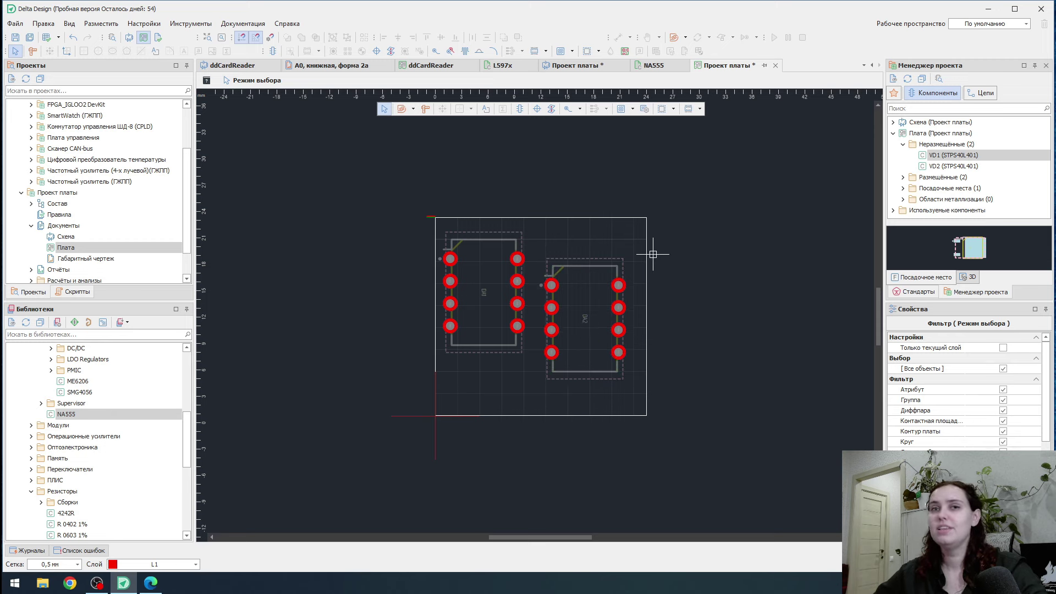